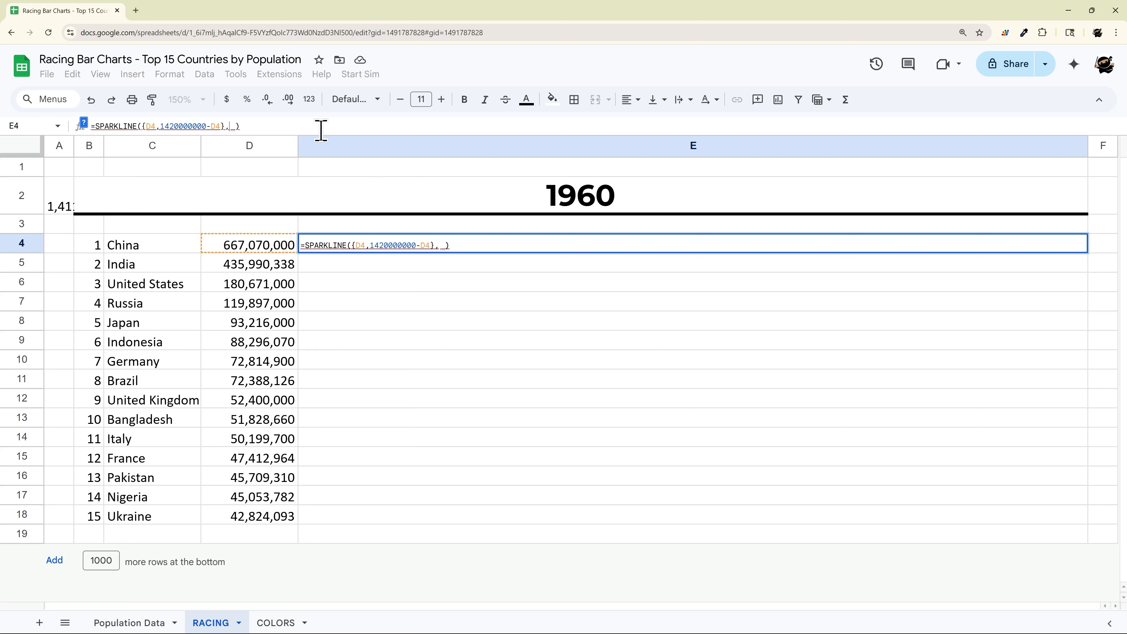
Step: Add empty {} options to E4's SPARKLINE and open the full SPARKLINE documentation
{"action": "type", "text": "{}"}
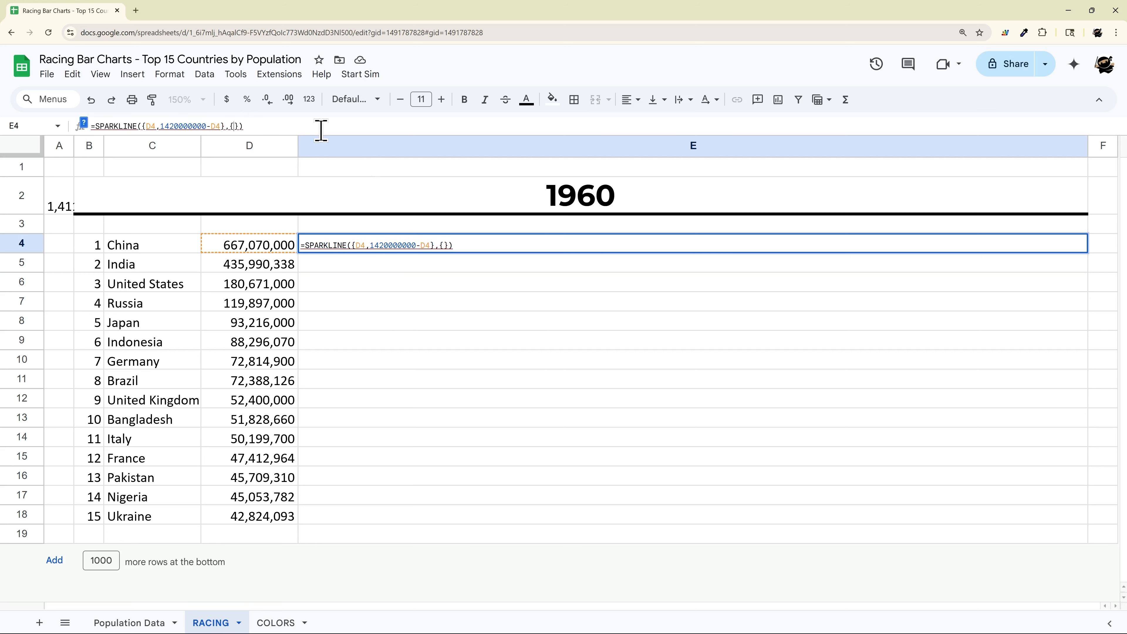
{"action": "left_click", "coordinate": [84, 123]}
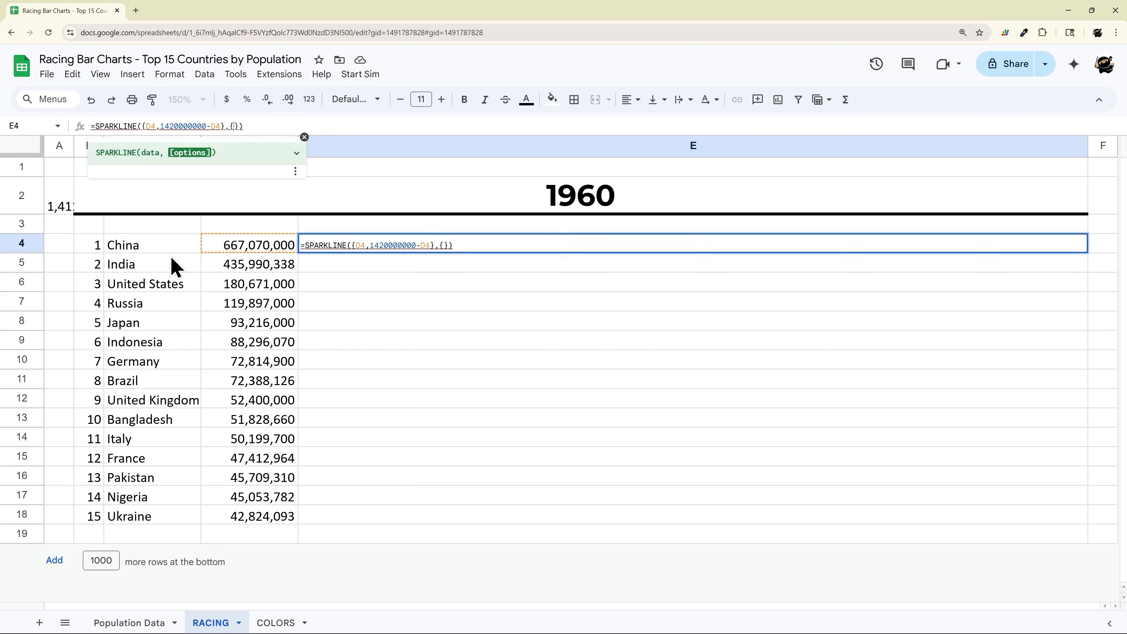
{"action": "left_click", "coordinate": [297, 153]}
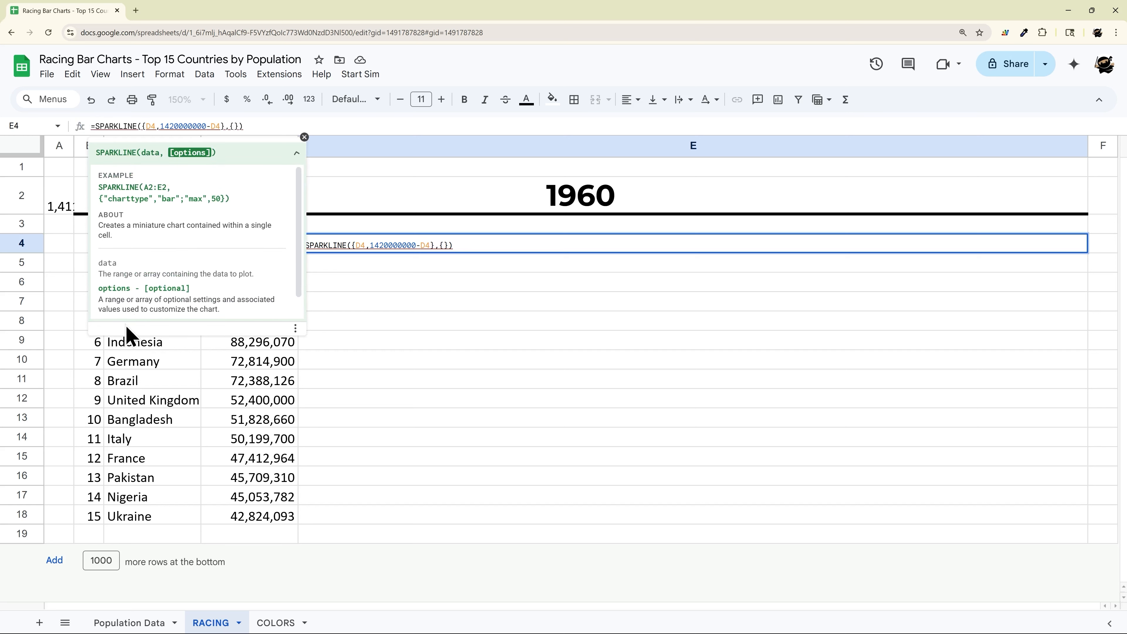
{"action": "scroll", "coordinate": [133, 311], "scroll_direction": "down", "scroll_amount": 1}
{"action": "left_click", "coordinate": [114, 307]}
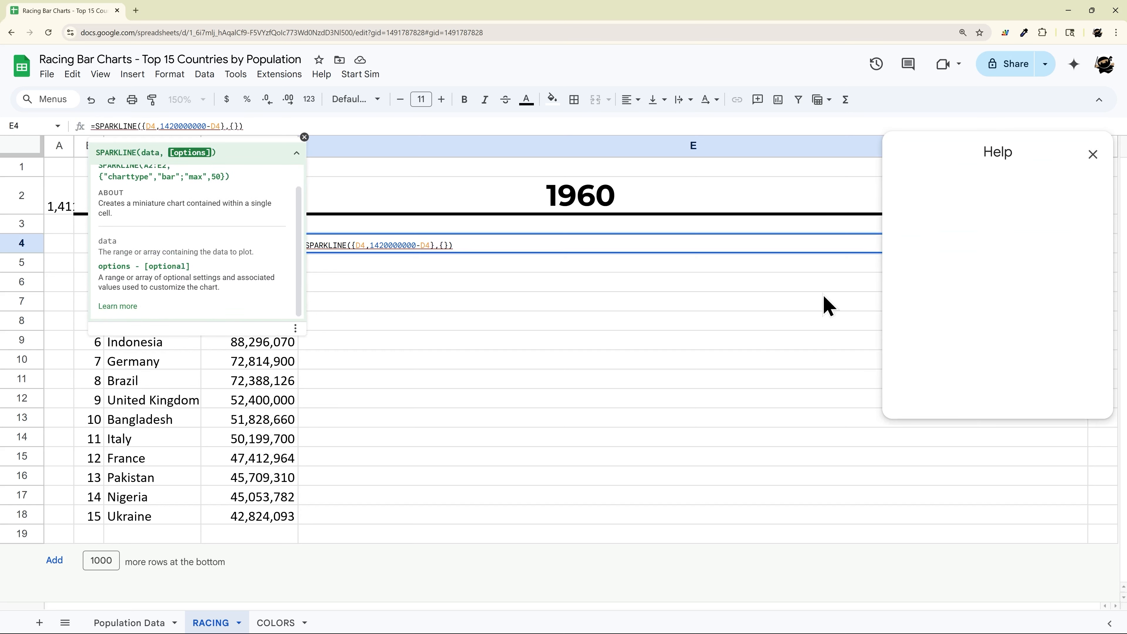
{"action": "scroll", "coordinate": [973, 310], "scroll_direction": "down", "scroll_amount": 2}
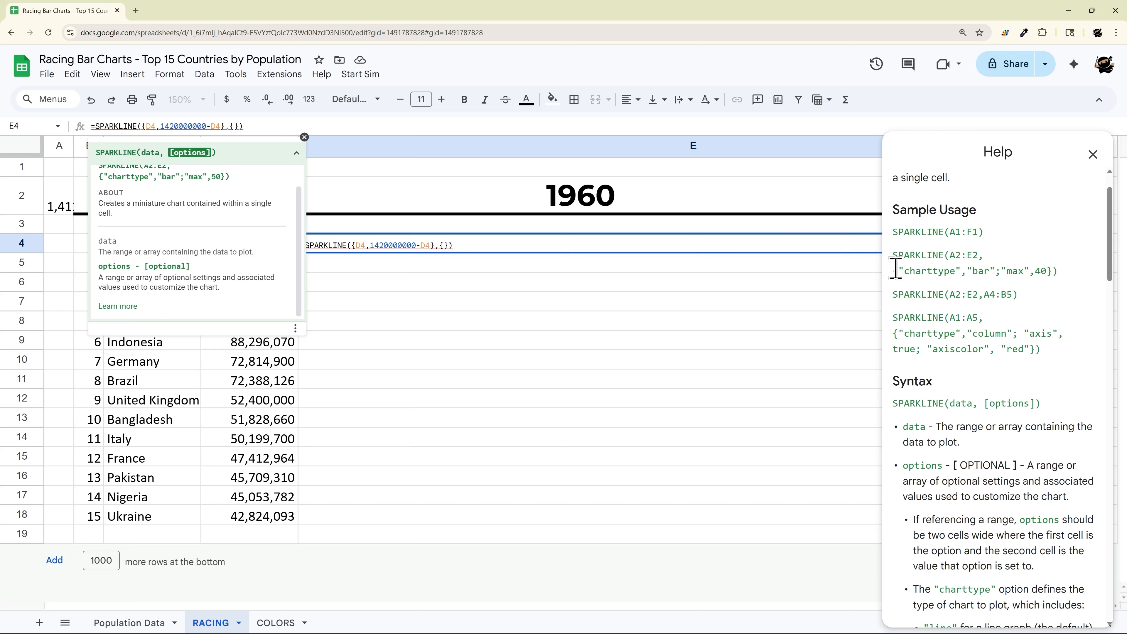
Step: Copy "charttype","bar" from the documentation into the braces so E4 draws a bar
{"action": "left_click_drag", "start_coordinate": [899, 269], "coordinate": [990, 268]}
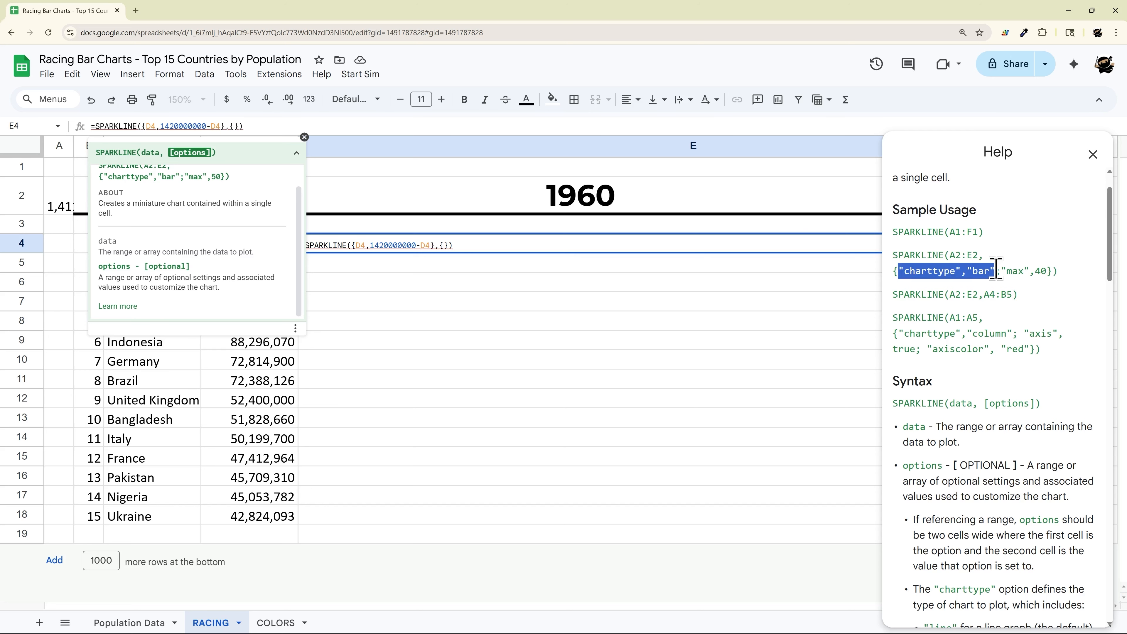
{"action": "left_click", "coordinate": [236, 126]}
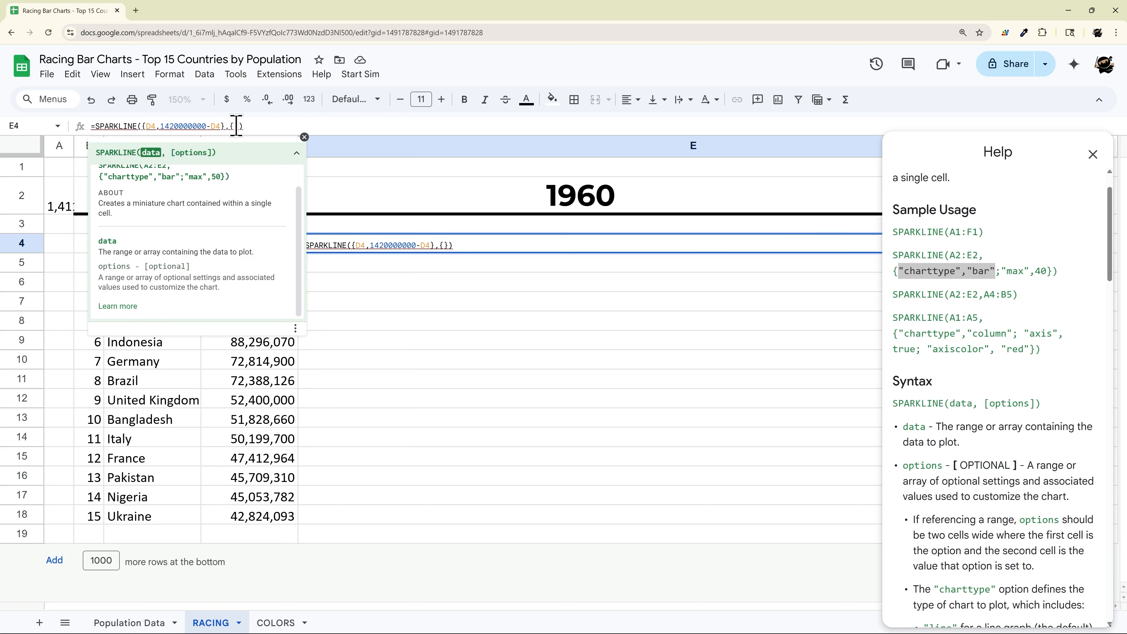
{"action": "type", "text": "\"charttype\",\"bar\""}
{"action": "key", "text": "Return"}
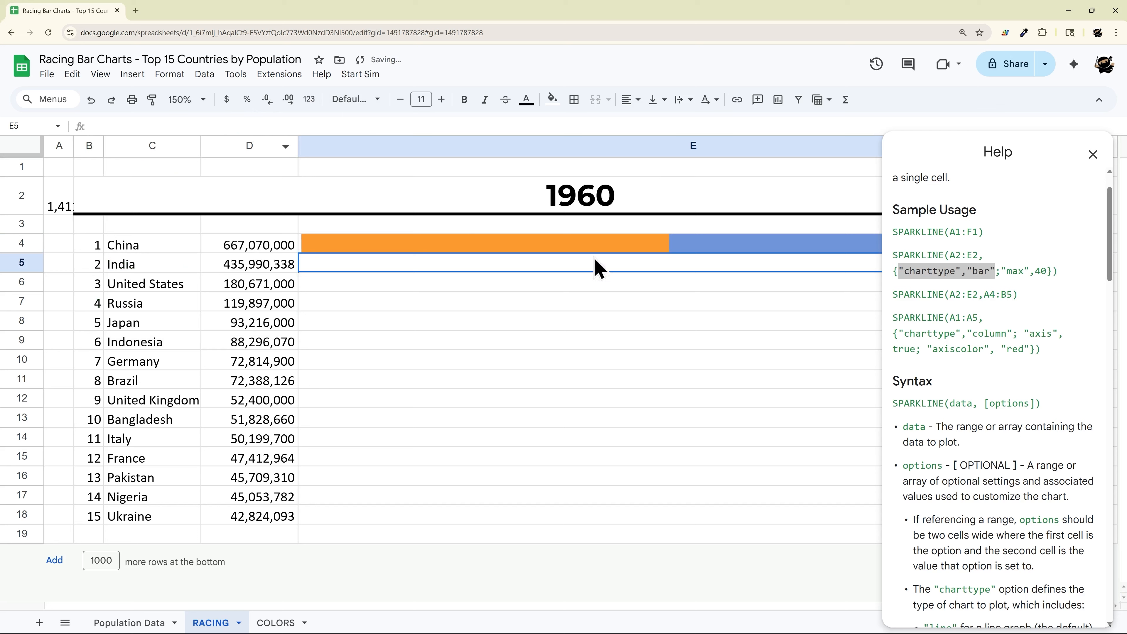
{"action": "left_click", "coordinate": [611, 252]}
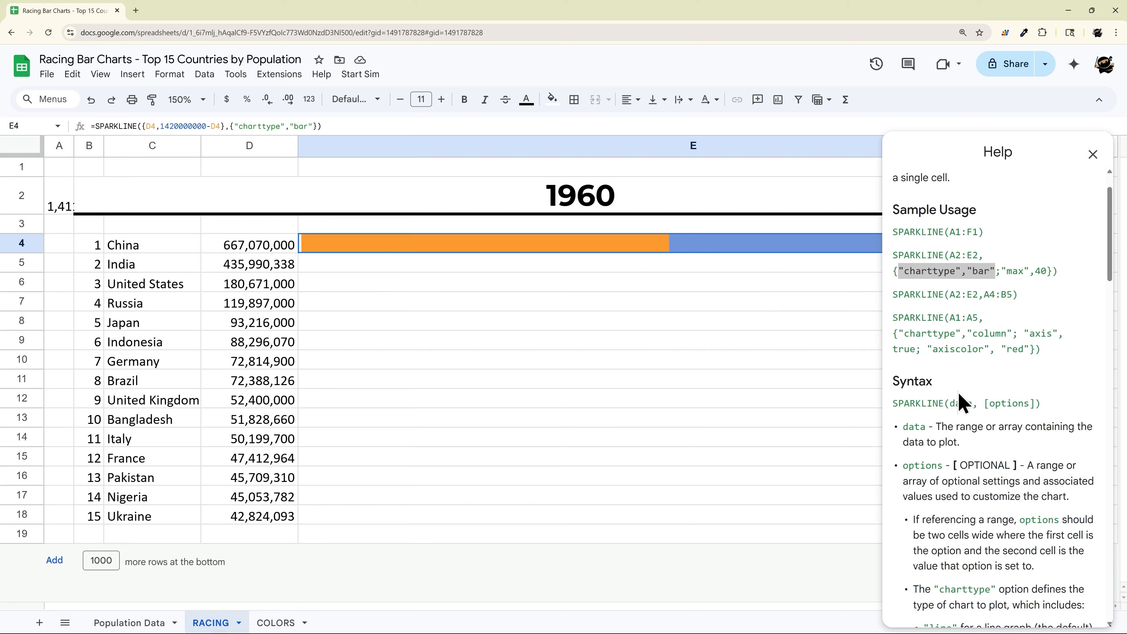
Step: Add a "color1","gray" option to E4's sparkline after the bar chart type
{"action": "scroll", "coordinate": [960, 402], "scroll_direction": "down", "scroll_amount": 15}
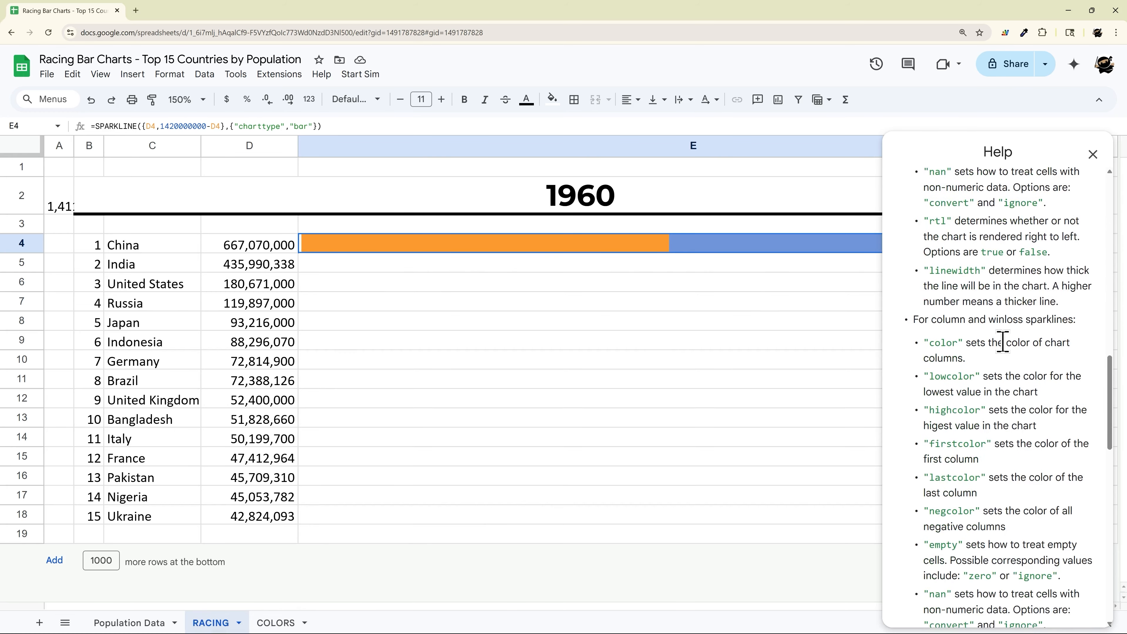
{"action": "scroll", "coordinate": [1002, 341], "scroll_direction": "down", "scroll_amount": 15}
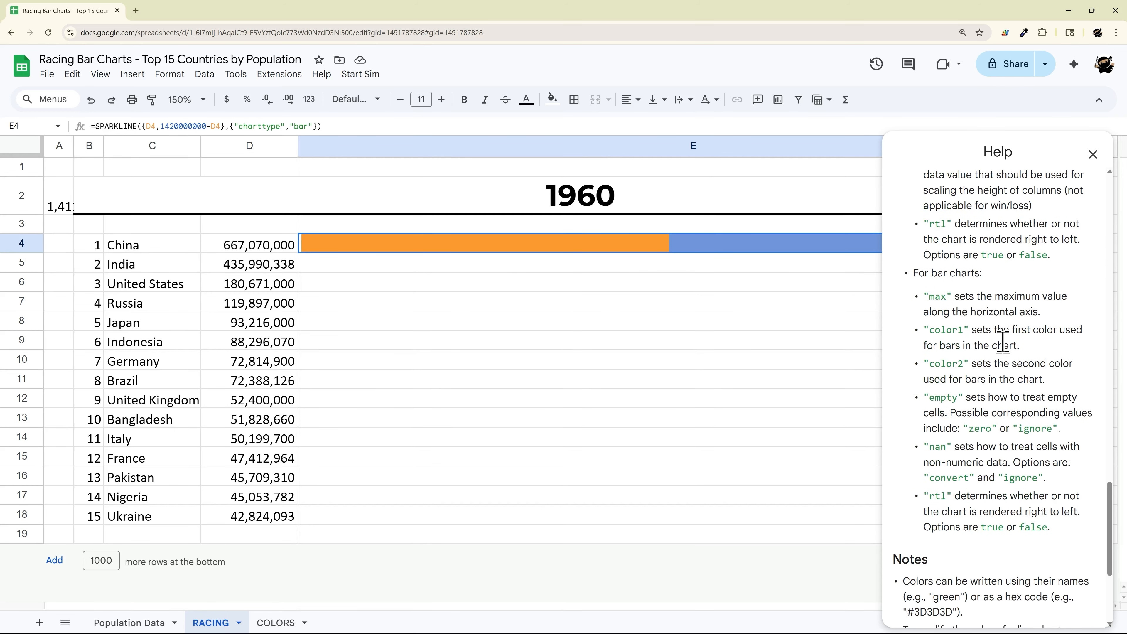
{"action": "left_click_drag", "start_coordinate": [923, 329], "coordinate": [963, 364]}
{"action": "left_click_drag", "start_coordinate": [926, 329], "coordinate": [960, 331]}
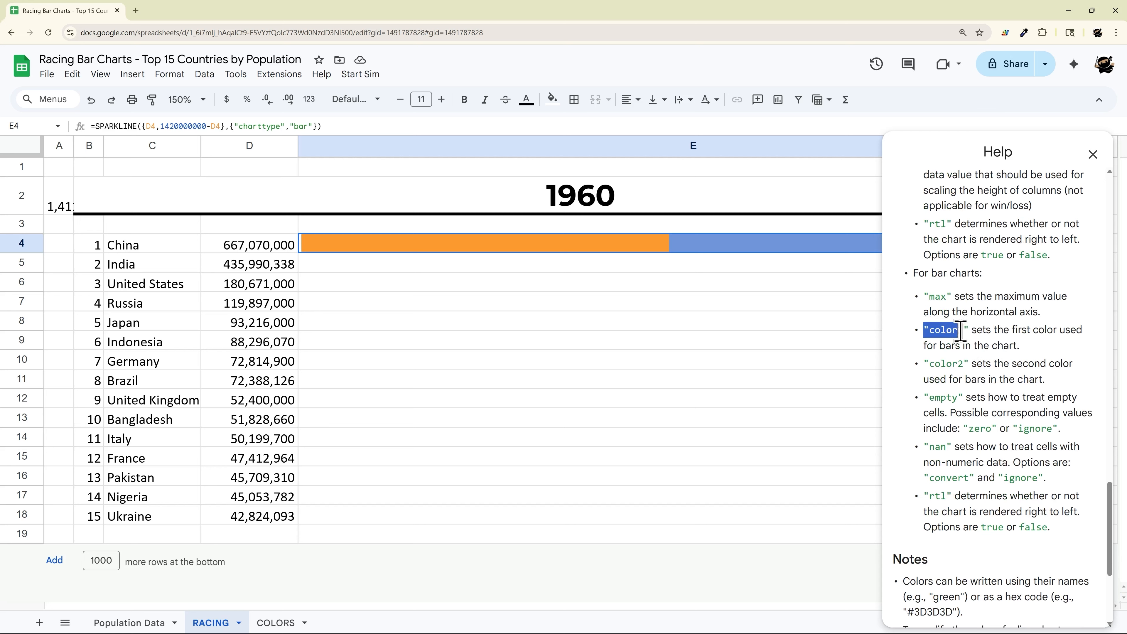
{"action": "left_click", "coordinate": [313, 127]}
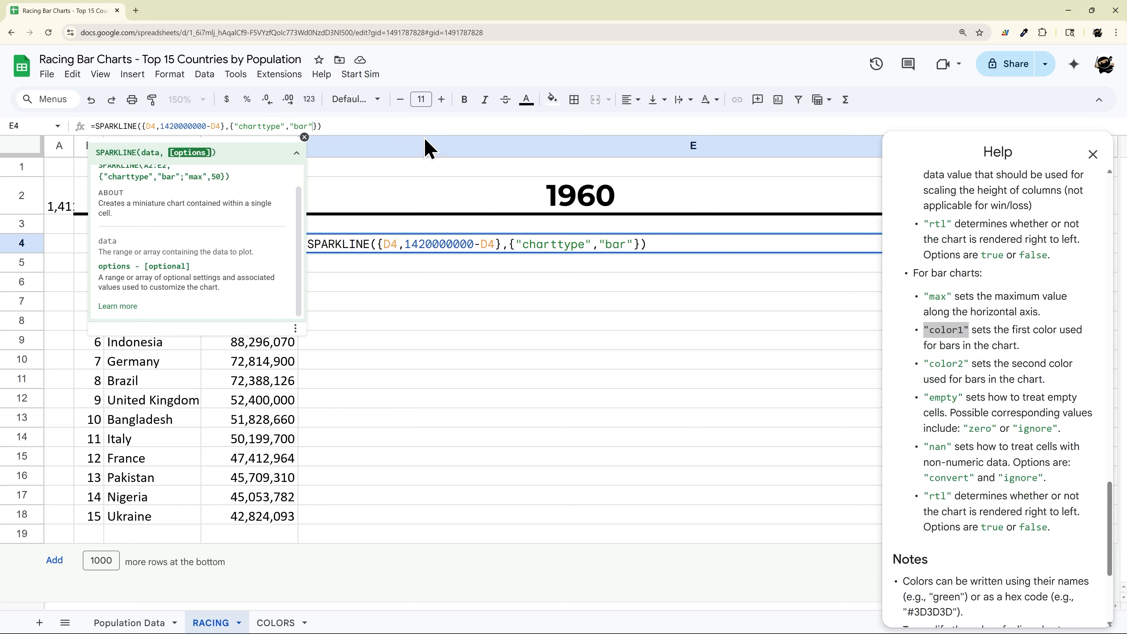
{"action": "type", "text": ";\"\"color1\""}
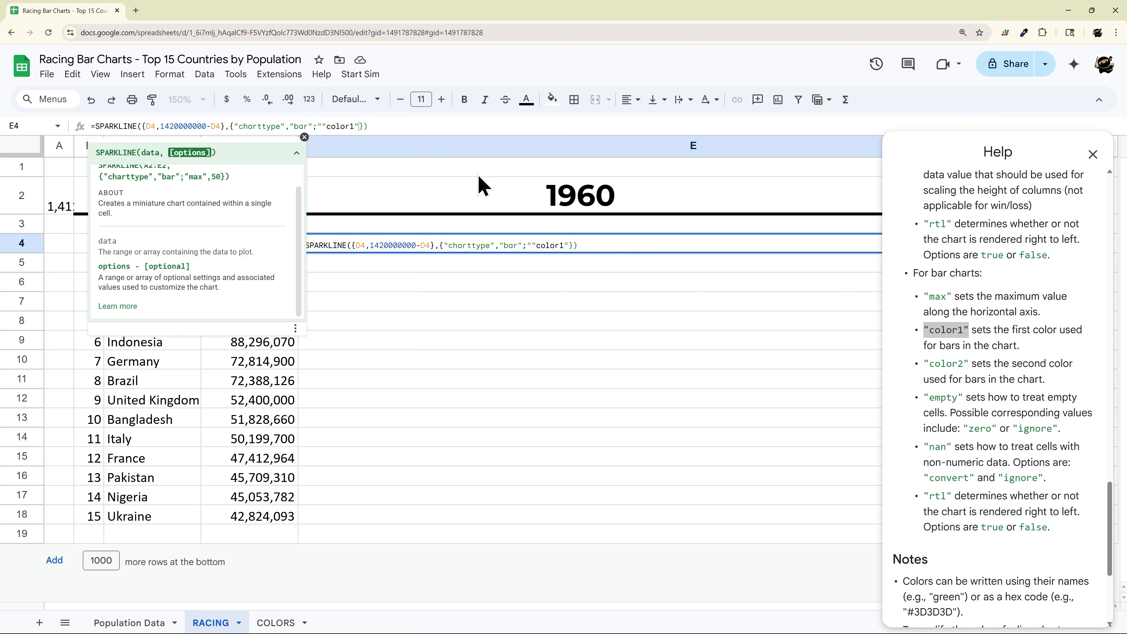
{"action": "key", "text": "Left"}
{"action": "key", "text": "Left"}
{"action": "key", "text": "Left"}
{"action": "key", "text": "Left"}
{"action": "key", "text": "BackSpace"}
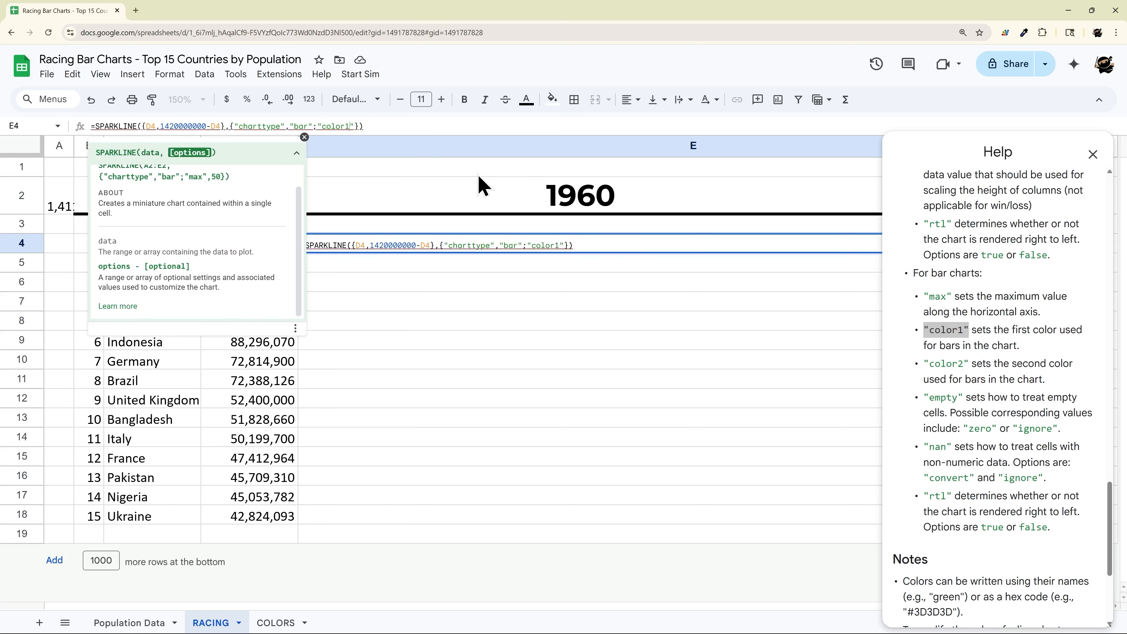
{"action": "type", "text": ", "}
{"action": "type", "text": "\"gray"}
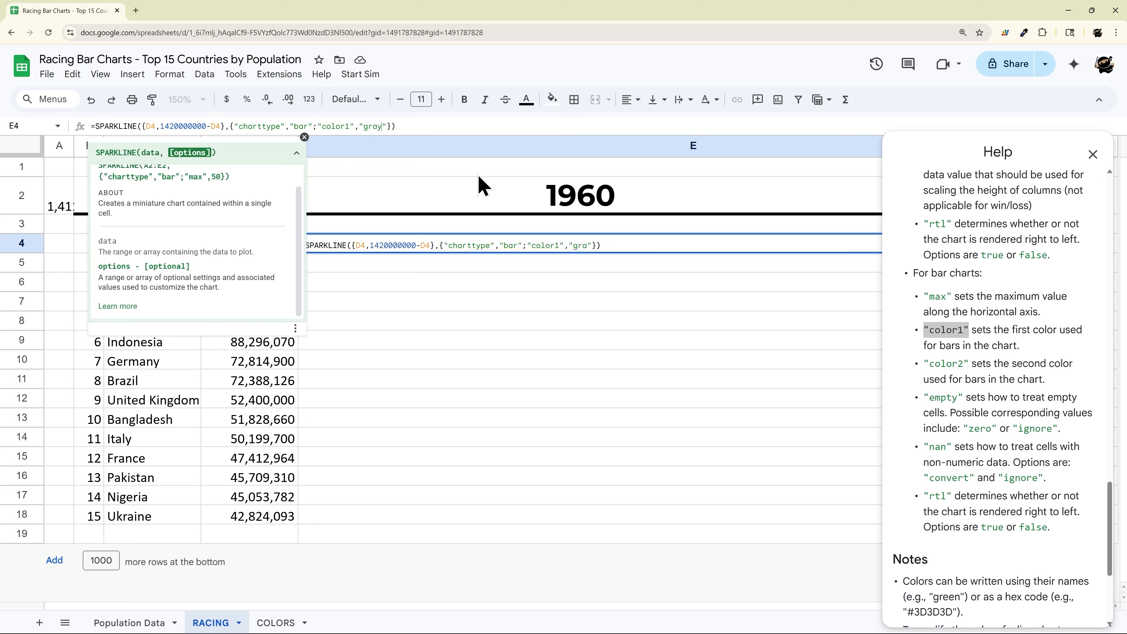
{"action": "key", "text": "Return"}
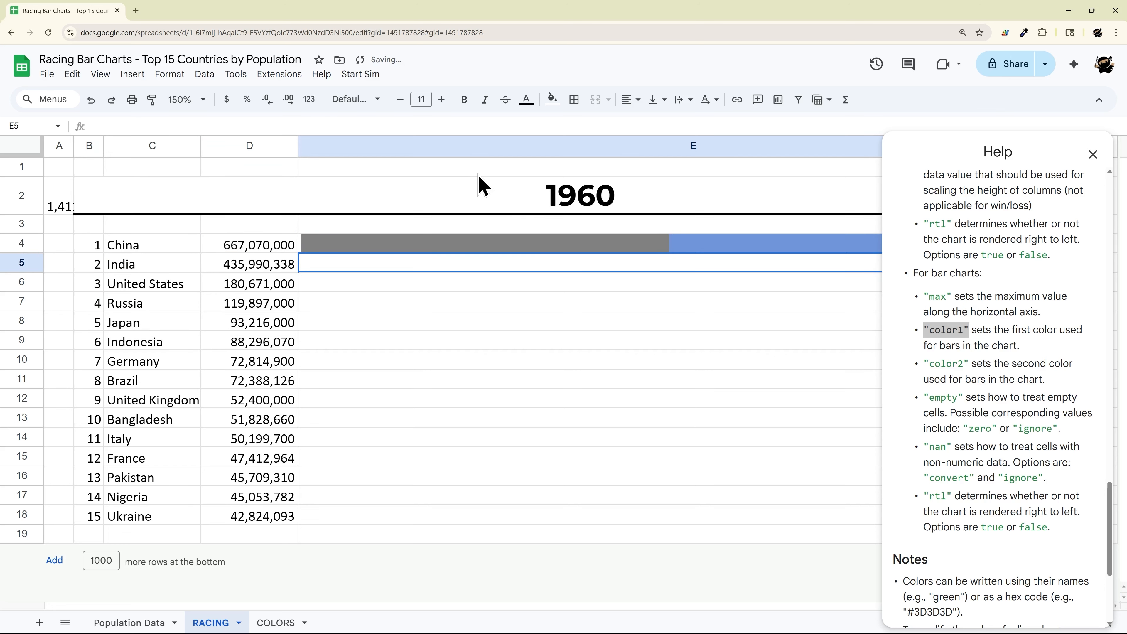
{"action": "left_click", "coordinate": [599, 237]}
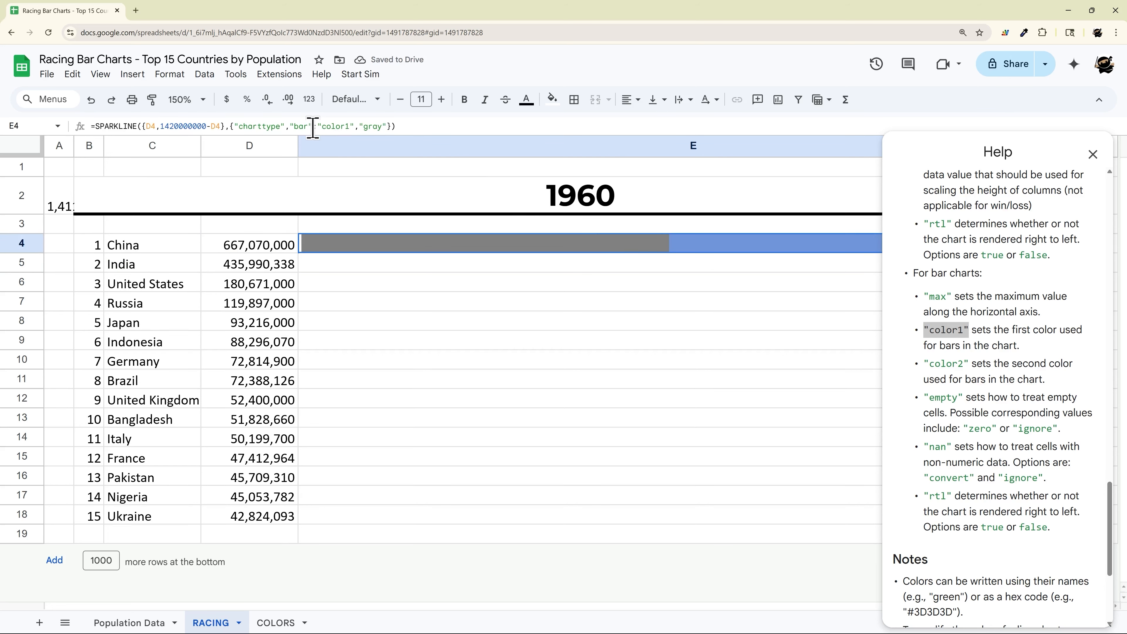
Step: Duplicate the colour option as "color2","white" so the bar's remainder turns white
{"action": "left_click_drag", "start_coordinate": [313, 127], "coordinate": [388, 125]}
{"action": "key", "text": "ctrl+c"}
{"action": "key", "text": "ctrl+v"}
{"action": "key", "text": "ctrl+v"}
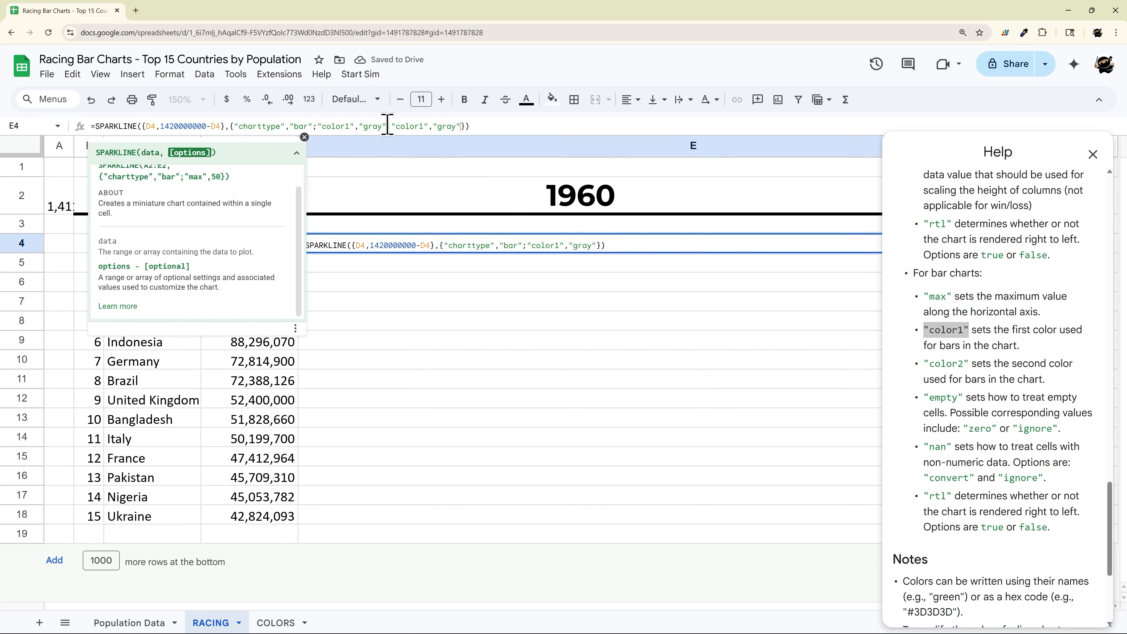
{"action": "left_click", "coordinate": [426, 126]}
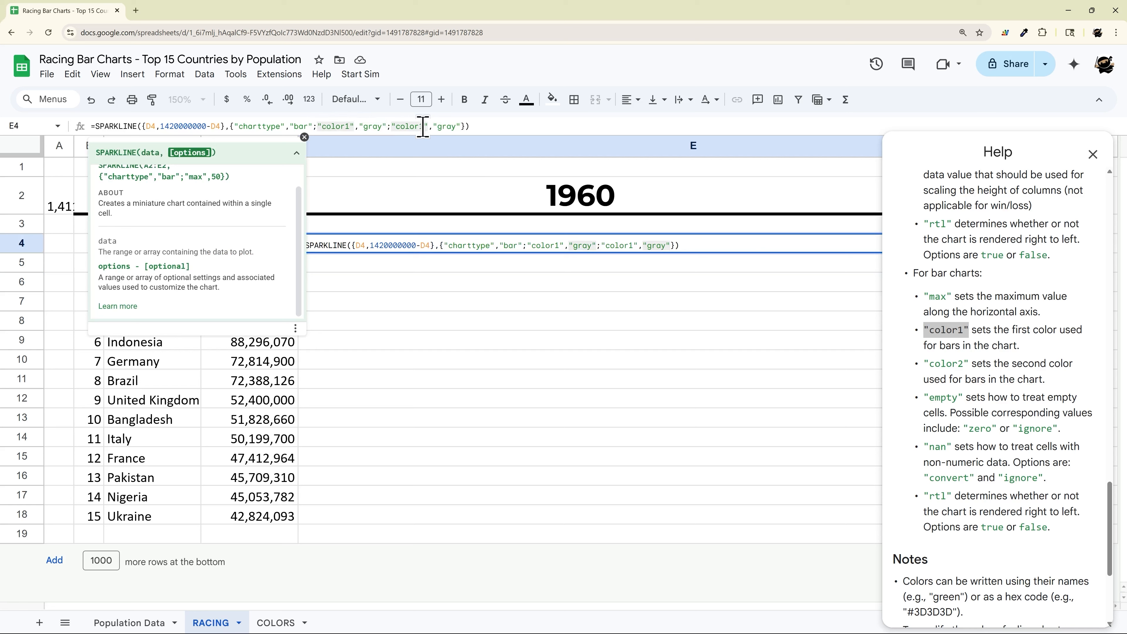
{"action": "key", "text": "BackSpace"}
{"action": "type", "text": "2"}
{"action": "key", "text": "Right"}
{"action": "key", "text": "Right"}
{"action": "key", "text": "Right"}
{"action": "type", "text": "whit"}
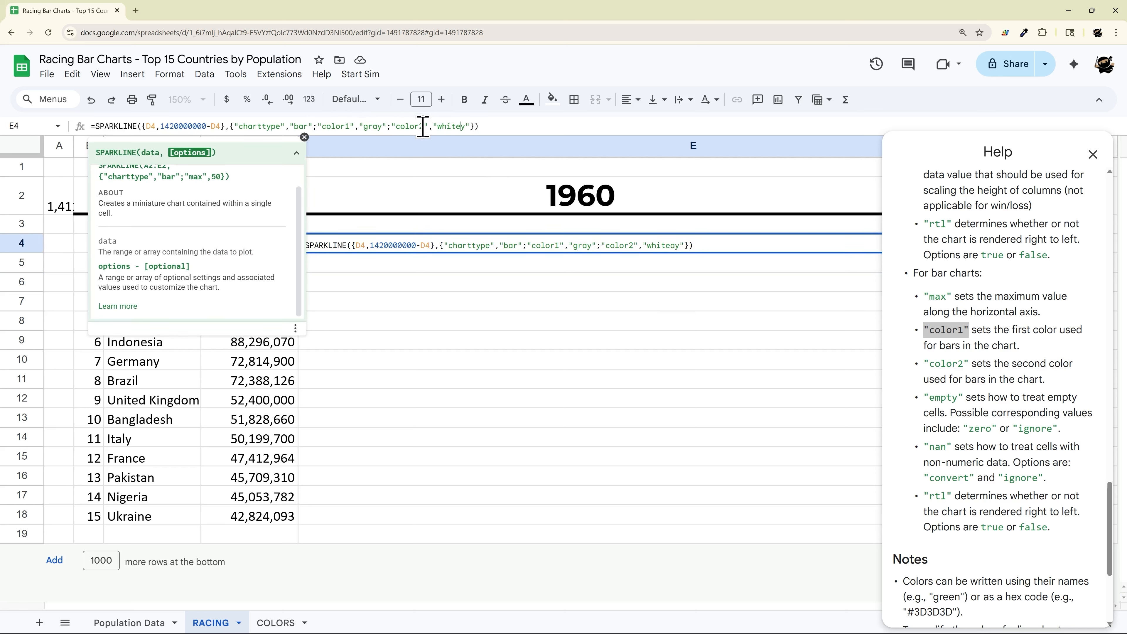
{"action": "type", "text": "e"}
{"action": "key", "text": "Delete"}
{"action": "key", "text": "Delete"}
{"action": "key", "text": "Return"}
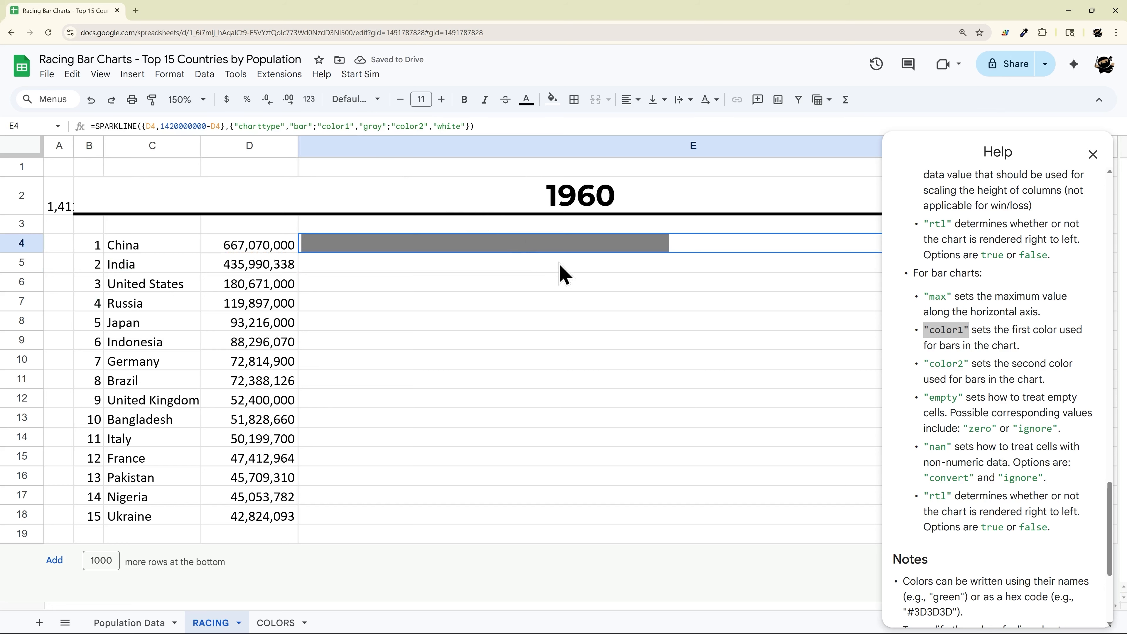
Step: Replace gray in E4's formula with an XLOOKUP keyed on China in C4
{"action": "left_click", "coordinate": [275, 623]}
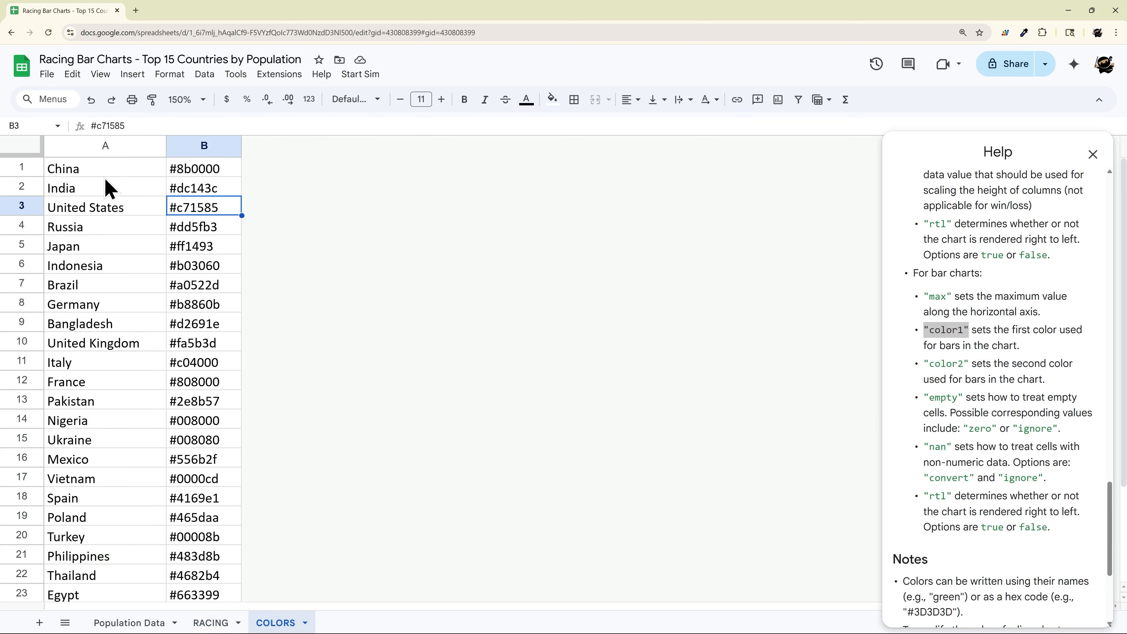
{"action": "left_click_drag", "start_coordinate": [75, 173], "coordinate": [213, 439]}
{"action": "left_click", "coordinate": [211, 623]}
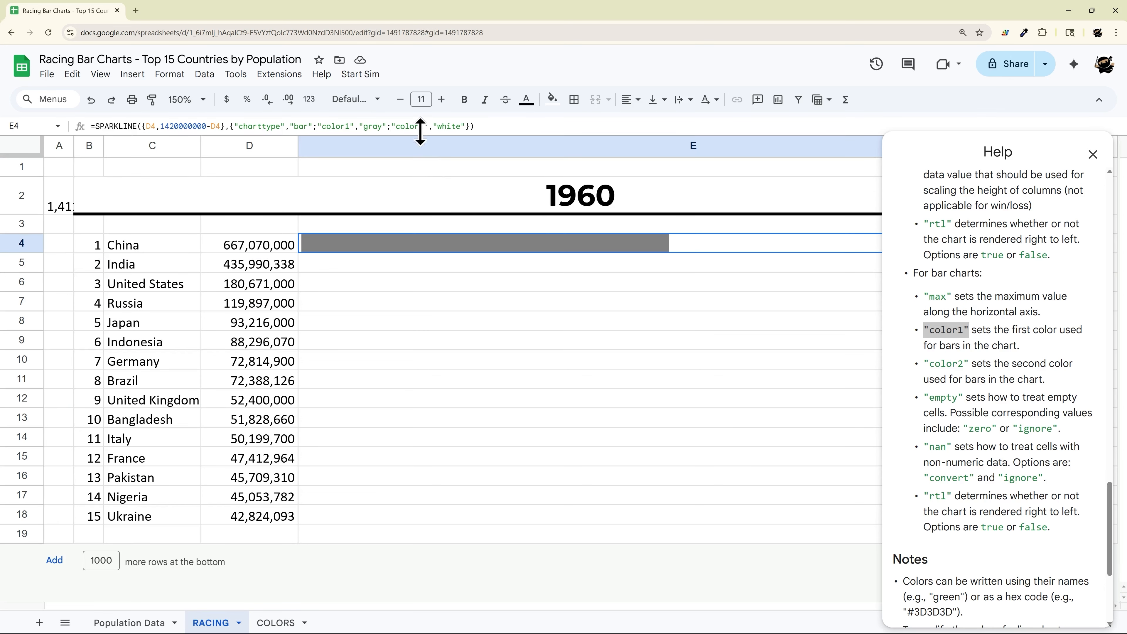
{"action": "left_click", "coordinate": [368, 126]}
{"action": "left_click_drag", "start_coordinate": [360, 127], "coordinate": [387, 126]}
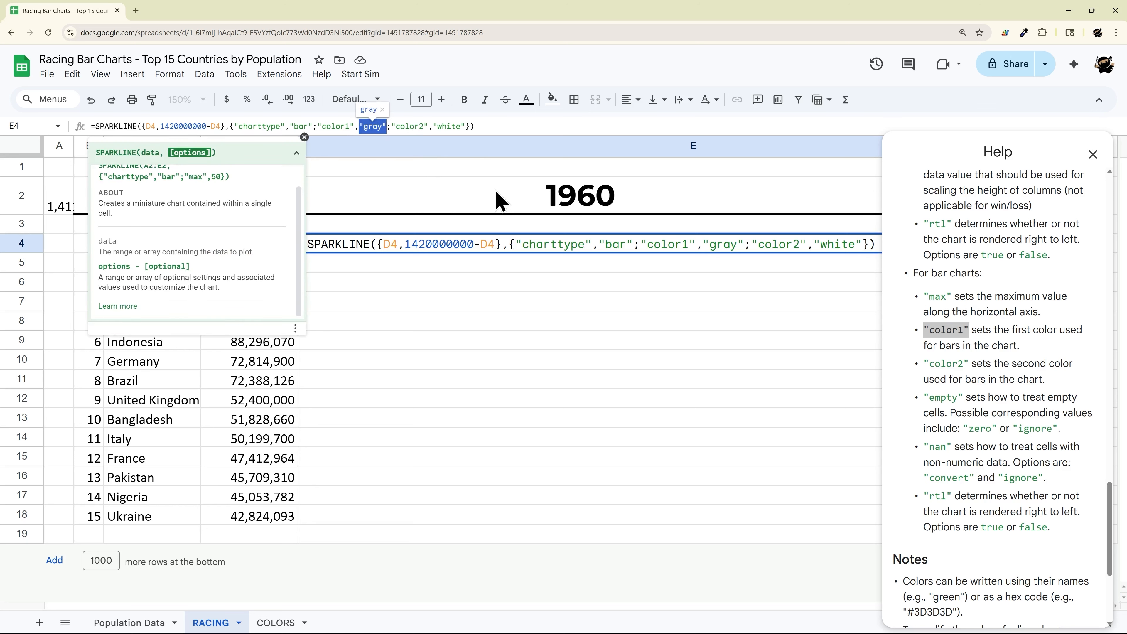
{"action": "type", "text": "xlookup("}
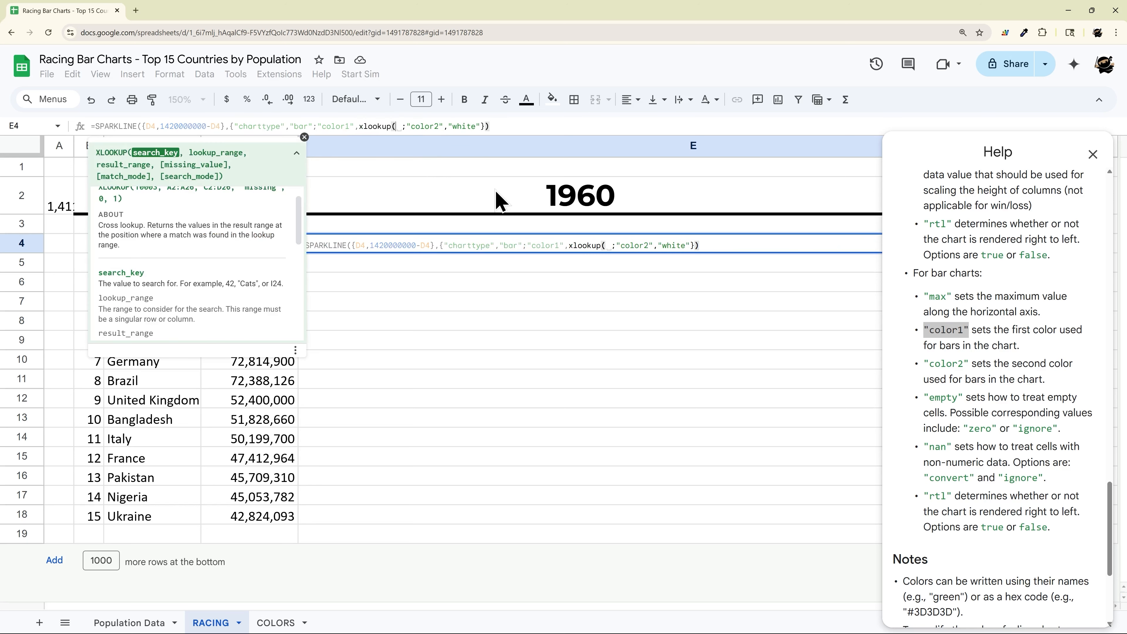
{"action": "left_click", "coordinate": [304, 137]}
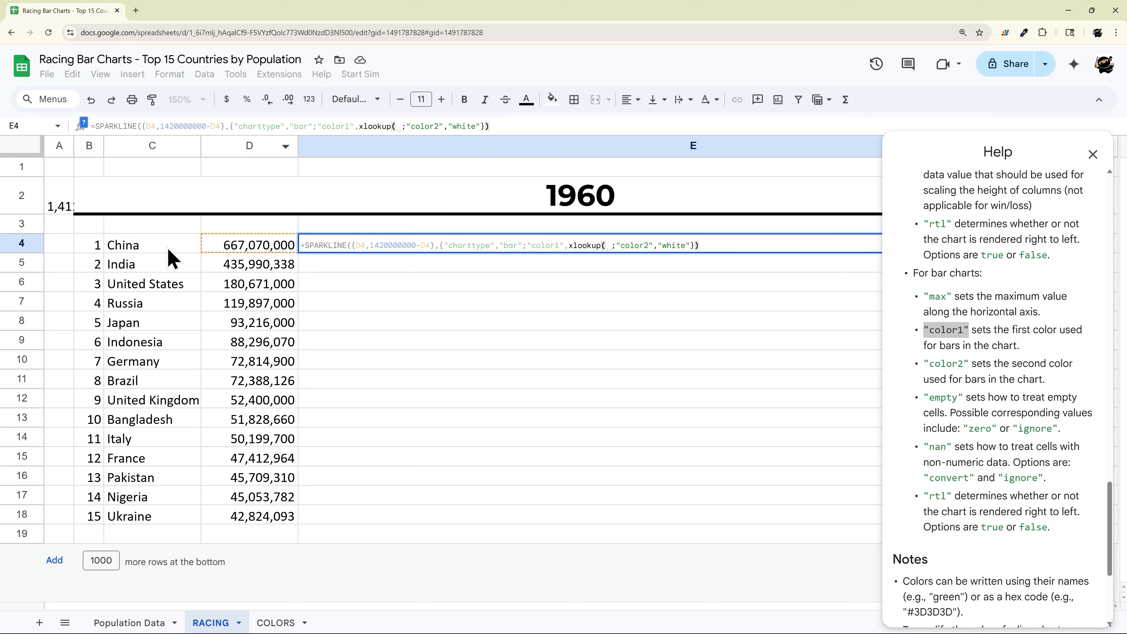
{"action": "left_click", "coordinate": [171, 259]}
{"action": "type", "text": ","}
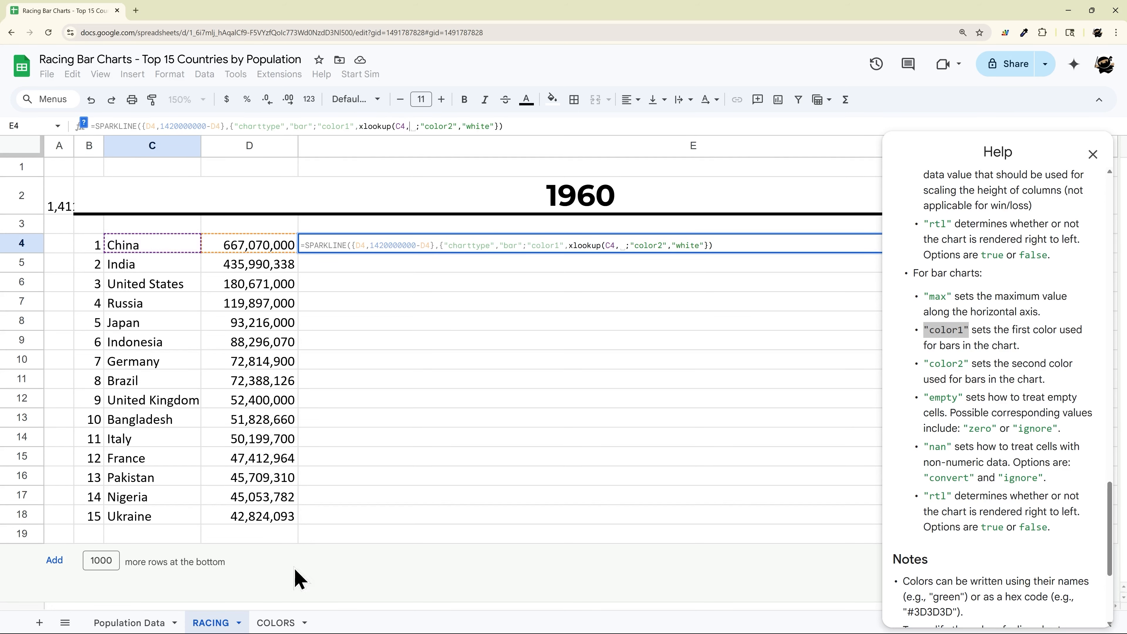
Step: Point the XLOOKUP at COLORS columns A and B, then fill E4 down to E18
{"action": "left_click", "coordinate": [275, 623]}
{"action": "left_click", "coordinate": [102, 151]}
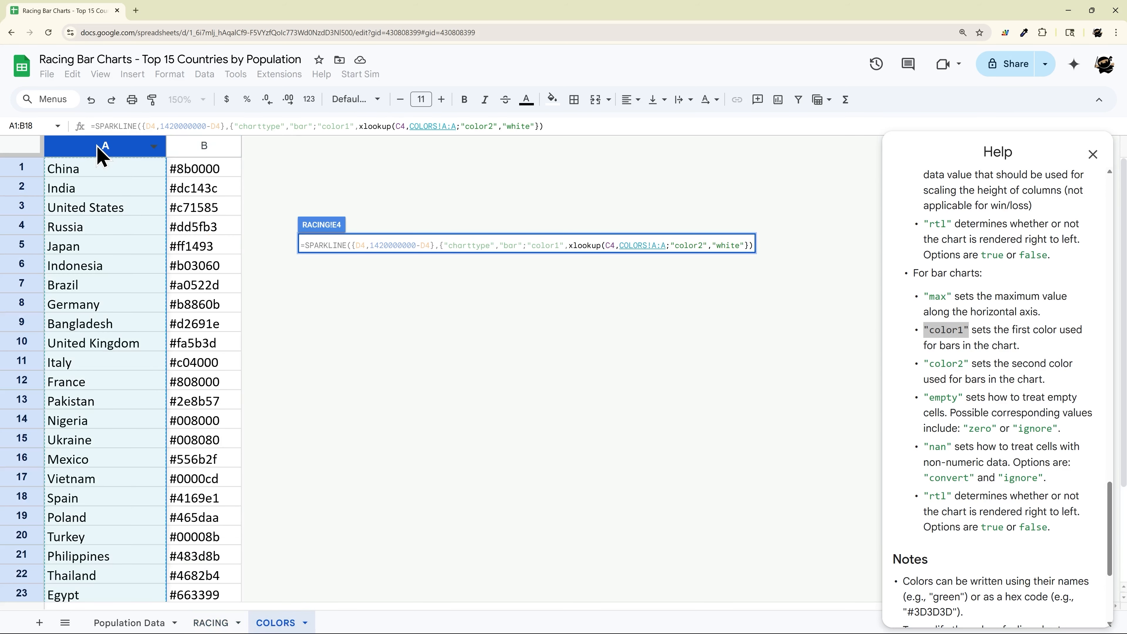
{"action": "type", "text": ","}
{"action": "left_click", "coordinate": [196, 149]}
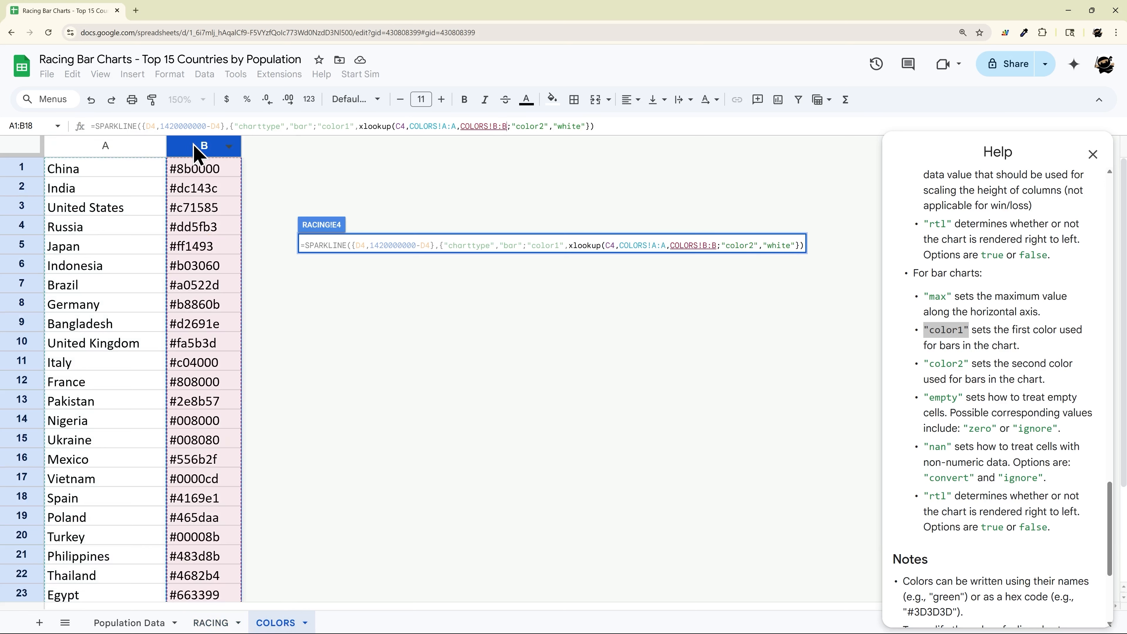
{"action": "type", "text": ")"}
{"action": "key", "text": "Return"}
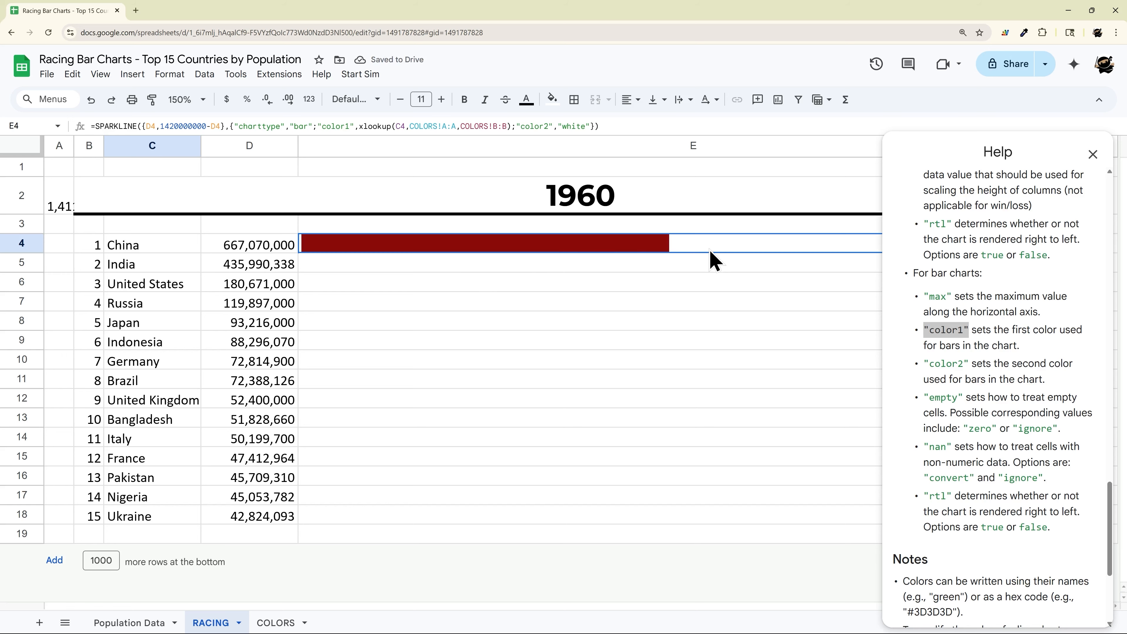
{"action": "left_click", "coordinate": [1093, 154]}
{"action": "left_click_drag", "start_coordinate": [1089, 253], "coordinate": [1004, 516]}
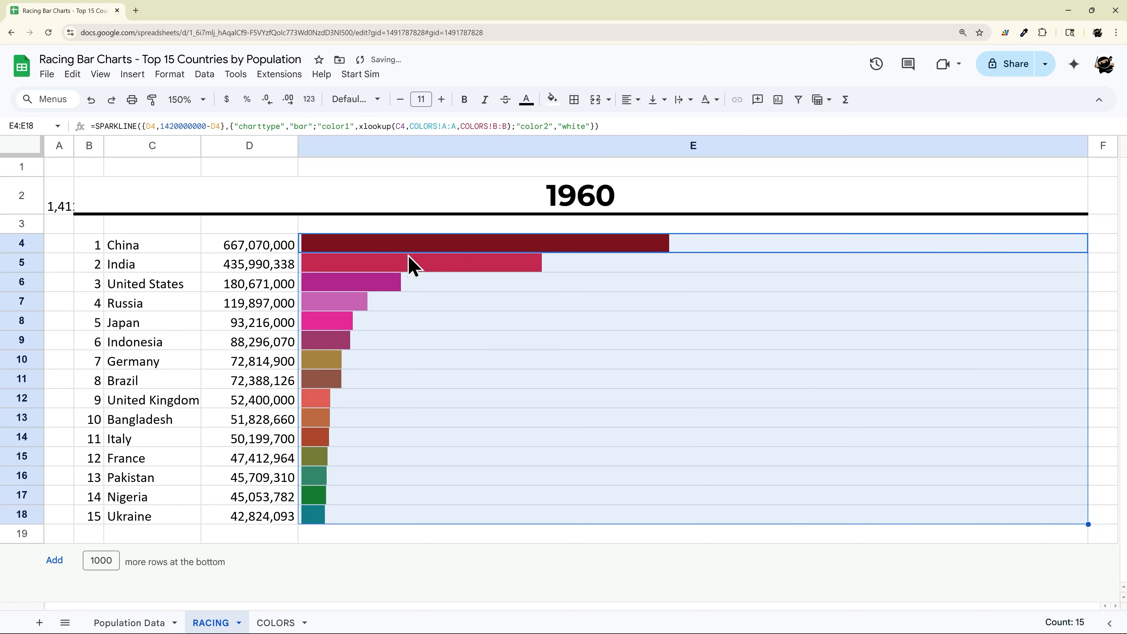
Step: Check the copied bar formulas in E13 and E4 and the query behind C4:D4
{"action": "left_click", "coordinate": [689, 418]}
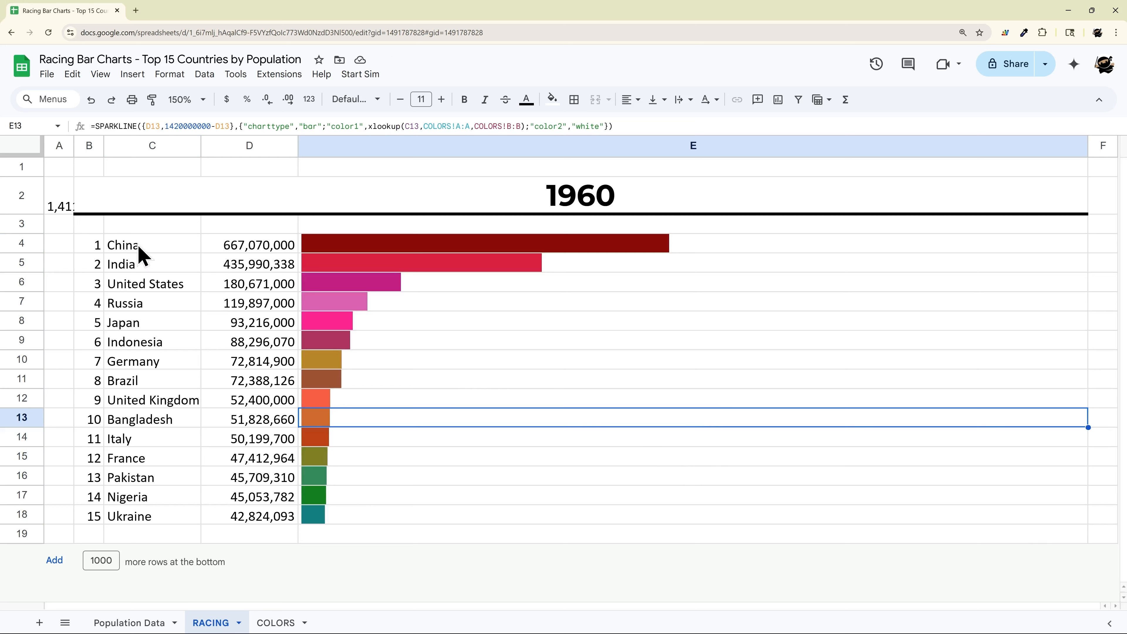
{"action": "left_click_drag", "start_coordinate": [137, 246], "coordinate": [248, 253]}
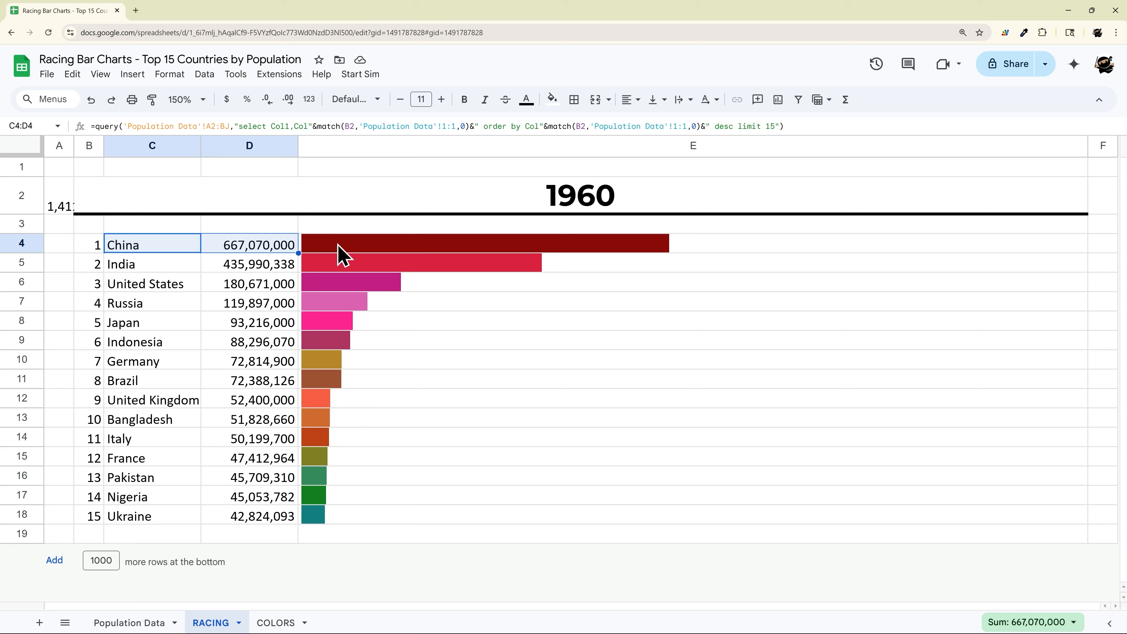
{"action": "left_click", "coordinate": [699, 254]}
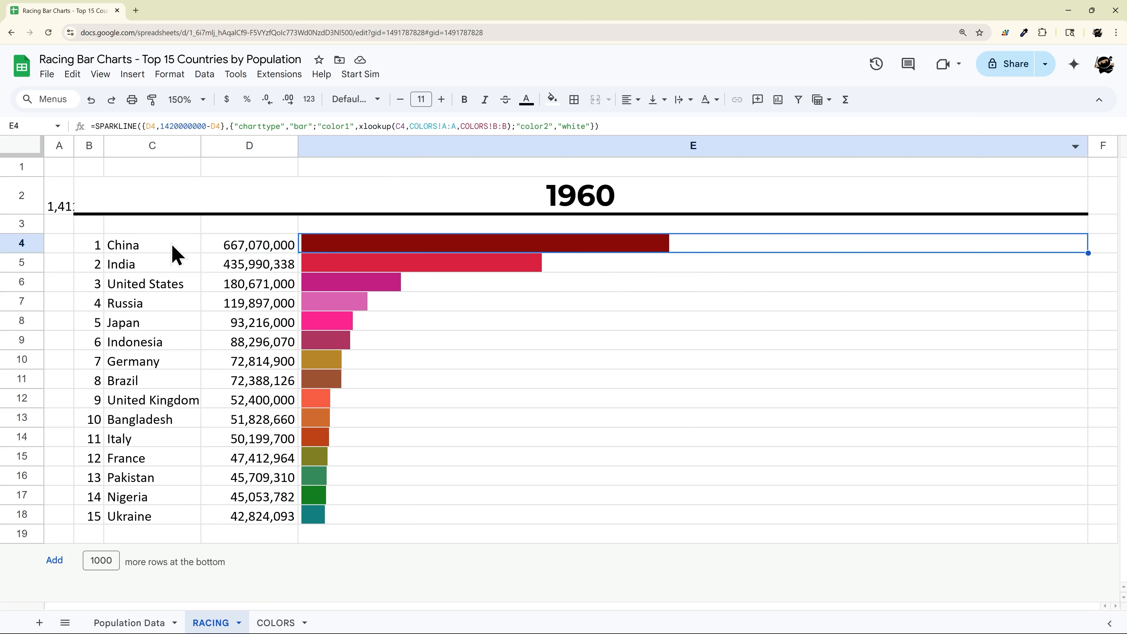
{"action": "left_click_drag", "start_coordinate": [173, 253], "coordinate": [237, 254]}
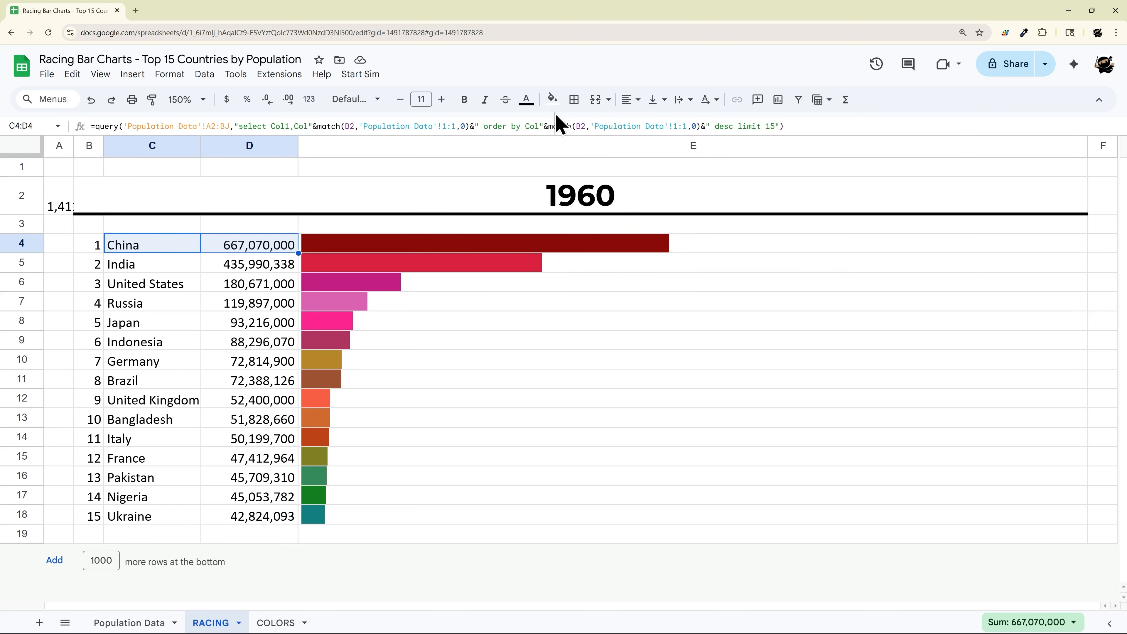
{"action": "left_click", "coordinate": [170, 74]}
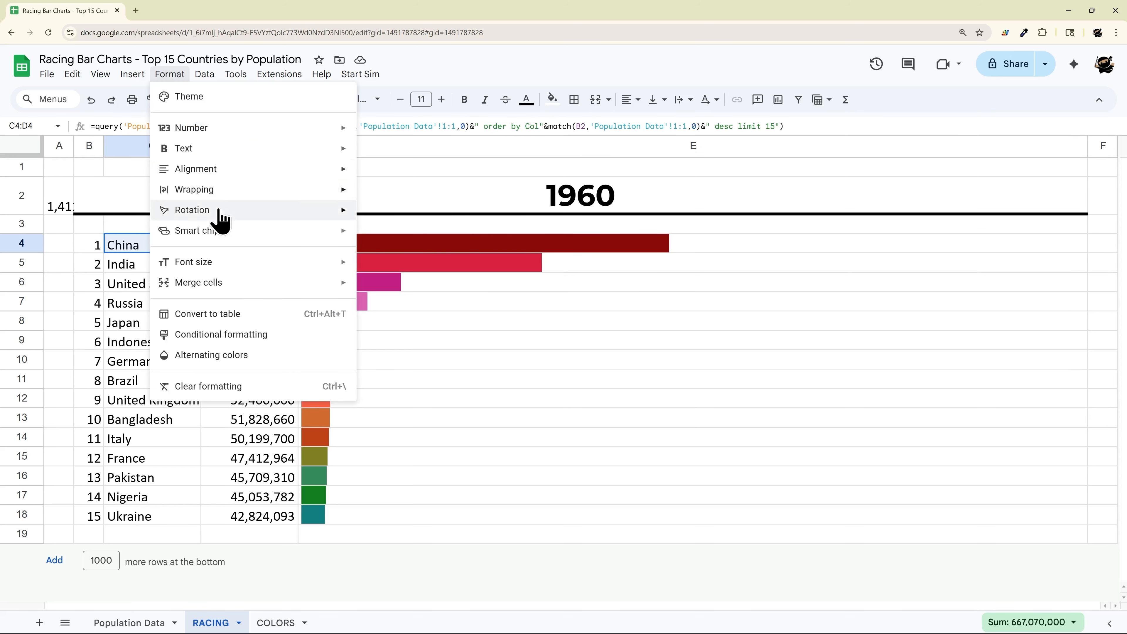
{"action": "left_click", "coordinate": [726, 231]}
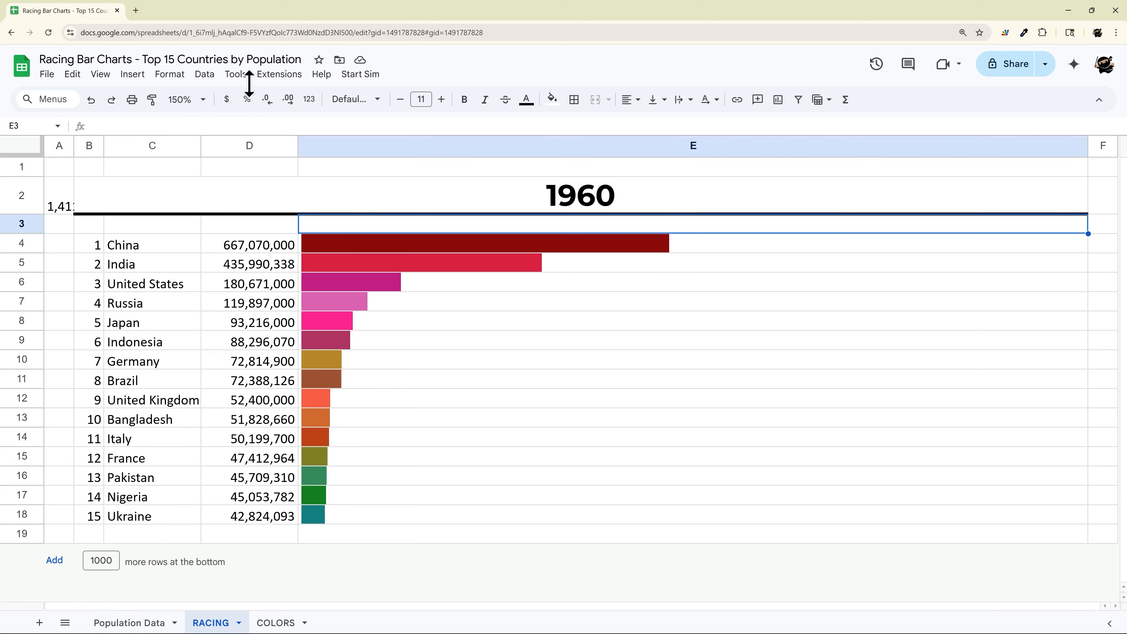
{"action": "left_click", "coordinate": [286, 76]}
Step: Create the spreadsheet's Apps Script project and title it 'Script Project'
{"action": "left_click", "coordinate": [293, 142]}
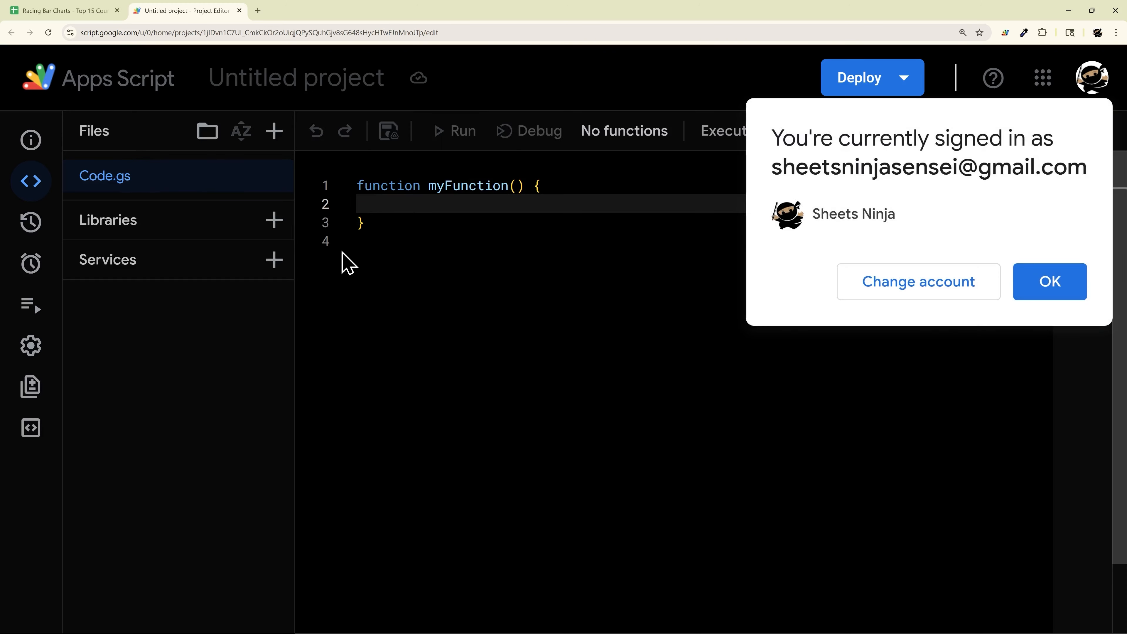
{"action": "left_click", "coordinate": [1047, 285]}
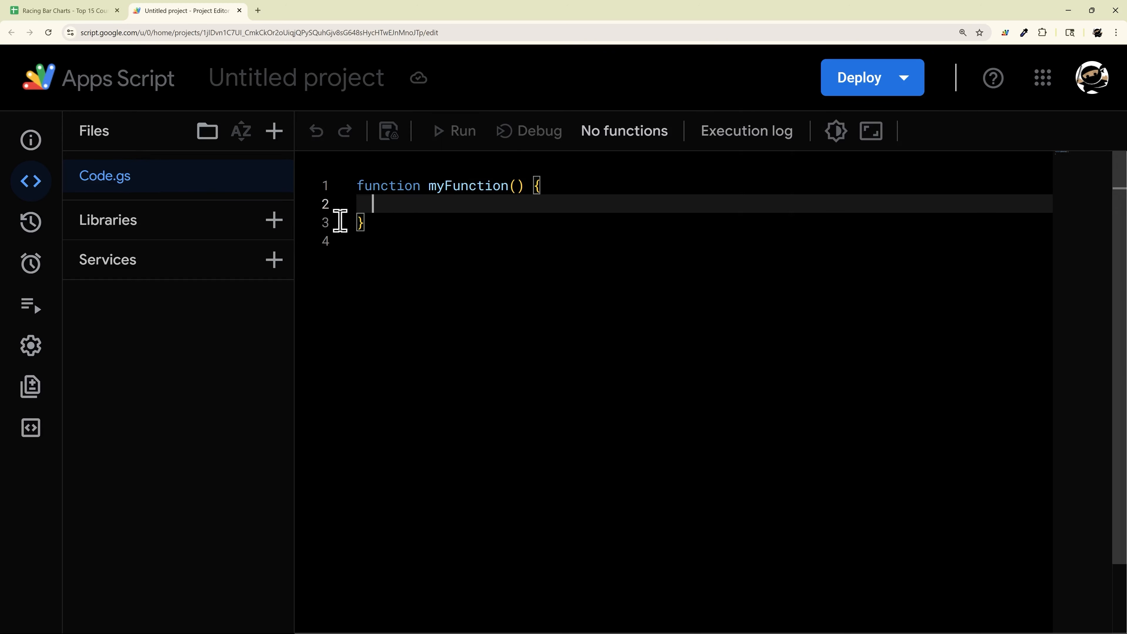
{"action": "left_click", "coordinate": [372, 82]}
{"action": "type", "text": "S"}
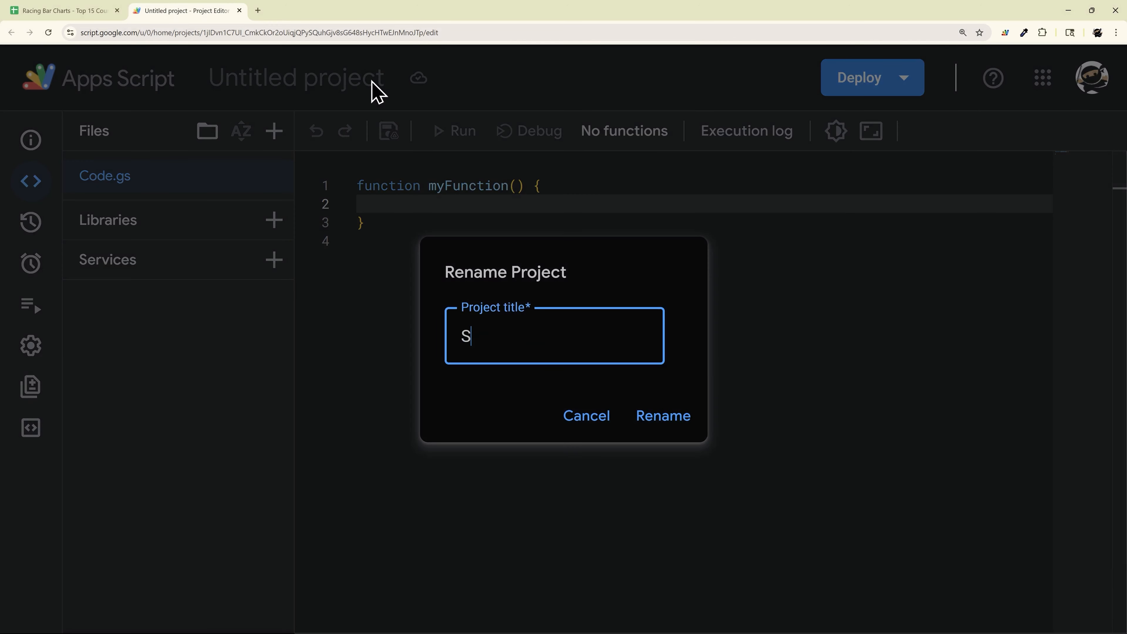
{"action": "type", "text": "cript Project"}
{"action": "key", "text": "Return"}
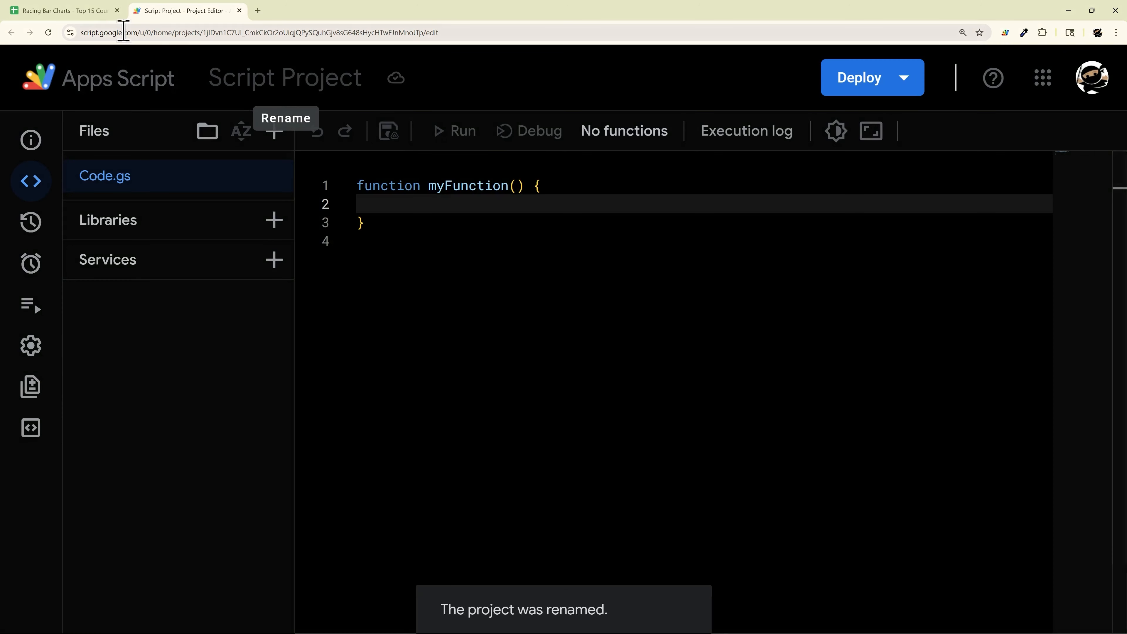
Step: Review the sheet's Start Sim and Reset Sim menu commands, then return to the script
{"action": "left_click", "coordinate": [89, 13]}
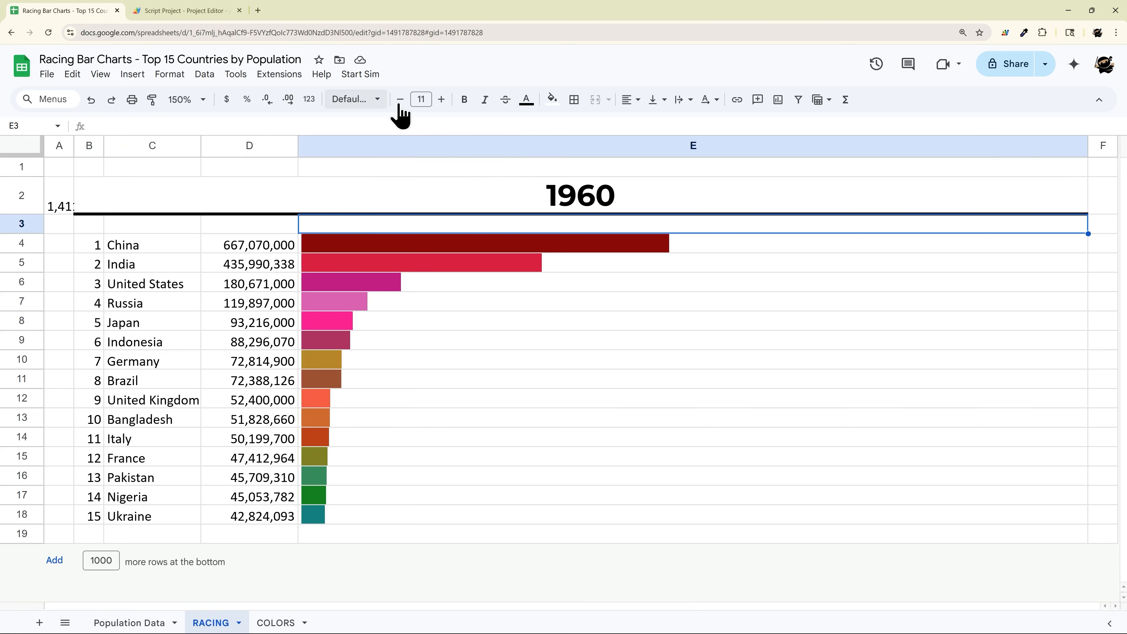
{"action": "left_click", "coordinate": [361, 76]}
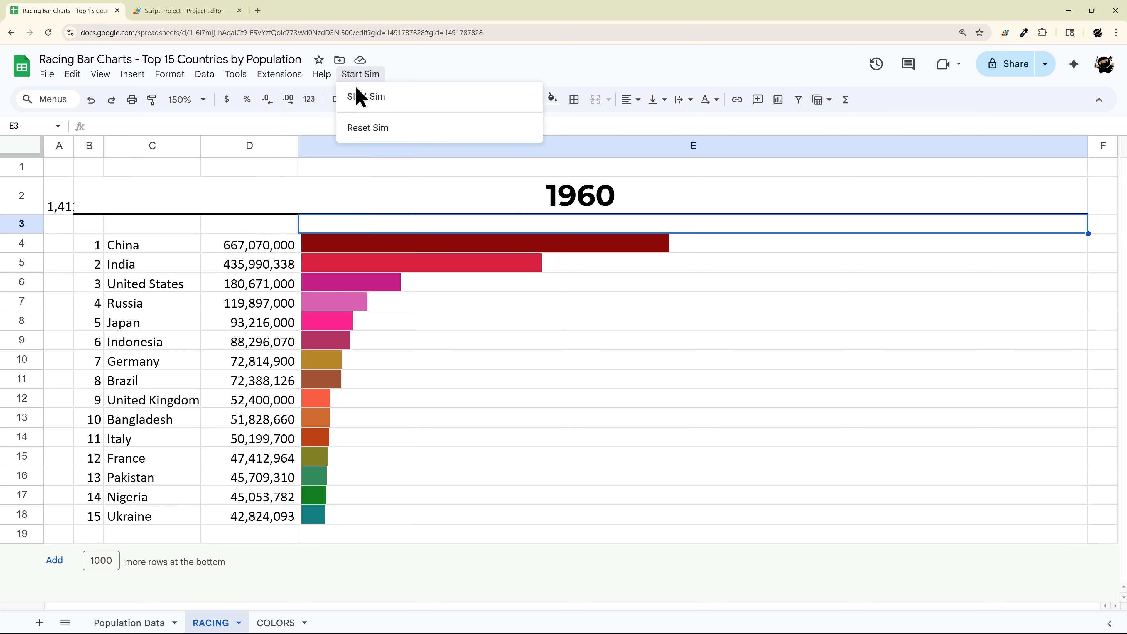
{"action": "left_click", "coordinate": [191, 11]}
Step: Replace the starter code with an onOpen function calling SpreadsheetApp.getUi()
{"action": "left_click_drag", "start_coordinate": [405, 224], "coordinate": [338, 189]}
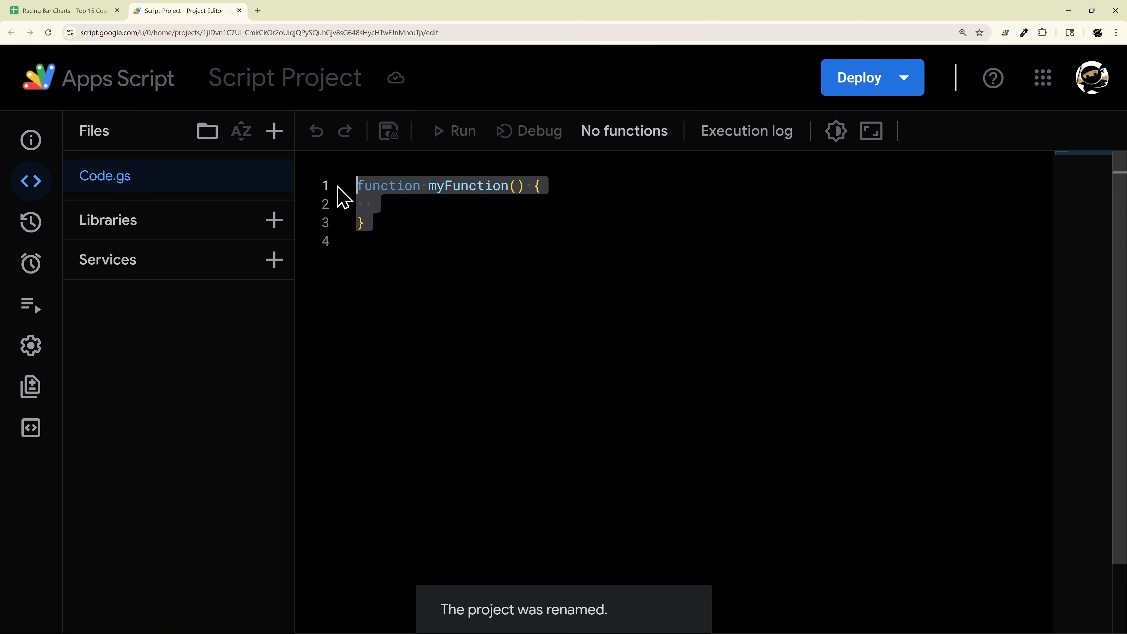
{"action": "type", "text": "functi"}
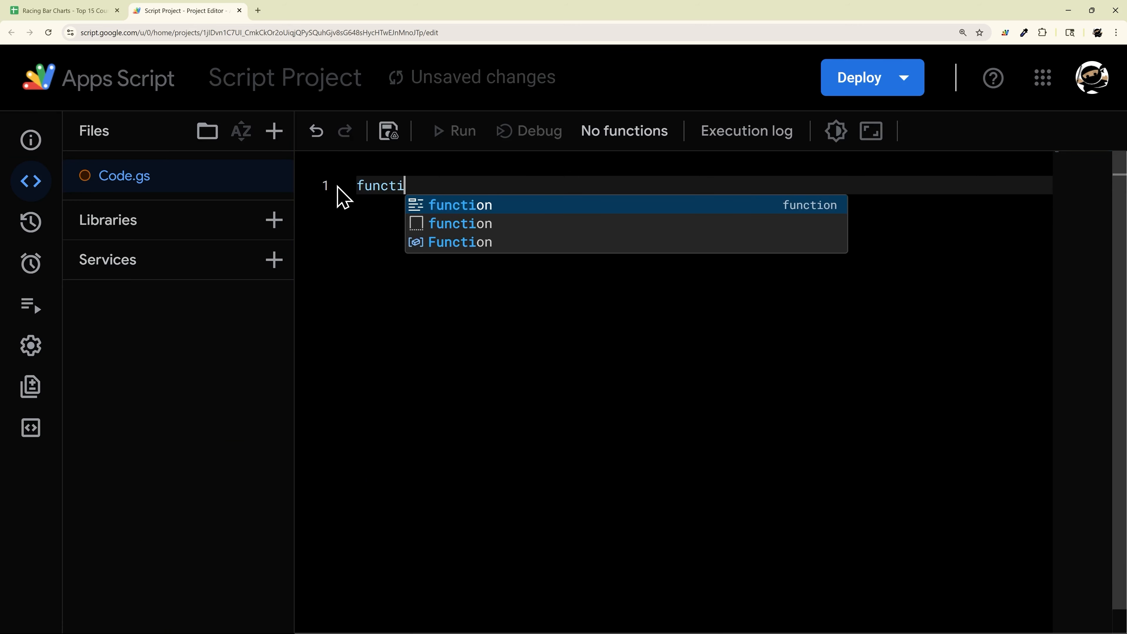
{"action": "type", "text": "on onOpen("}
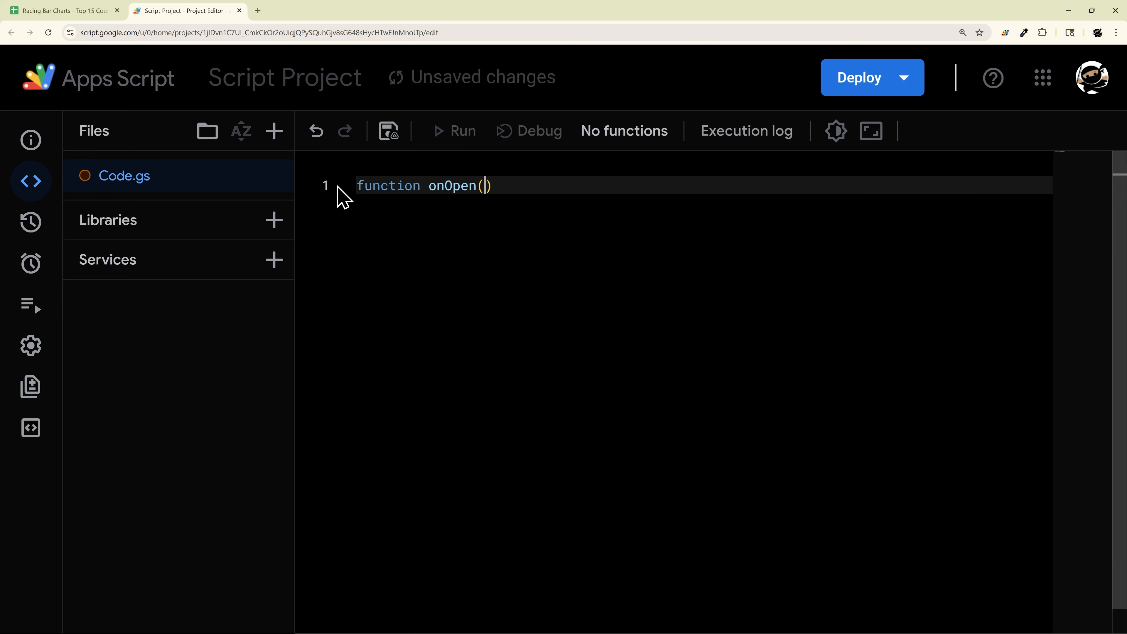
{"action": "type", "text": ") {"}
{"action": "key", "text": "Return"}
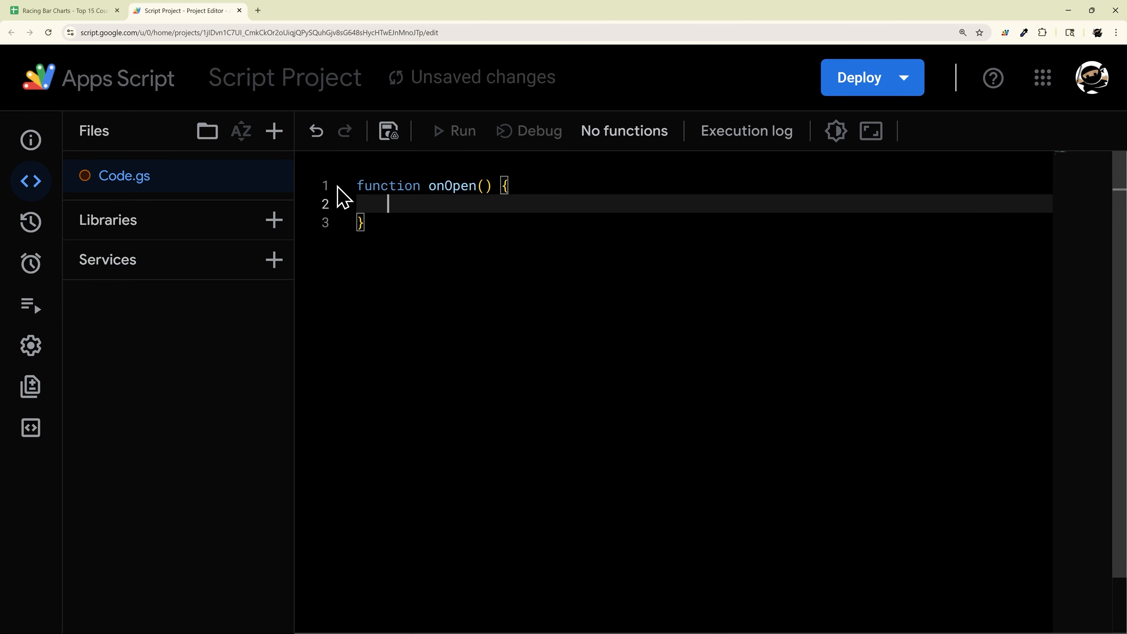
{"action": "type", "text": "SpreadsheetApp.get"}
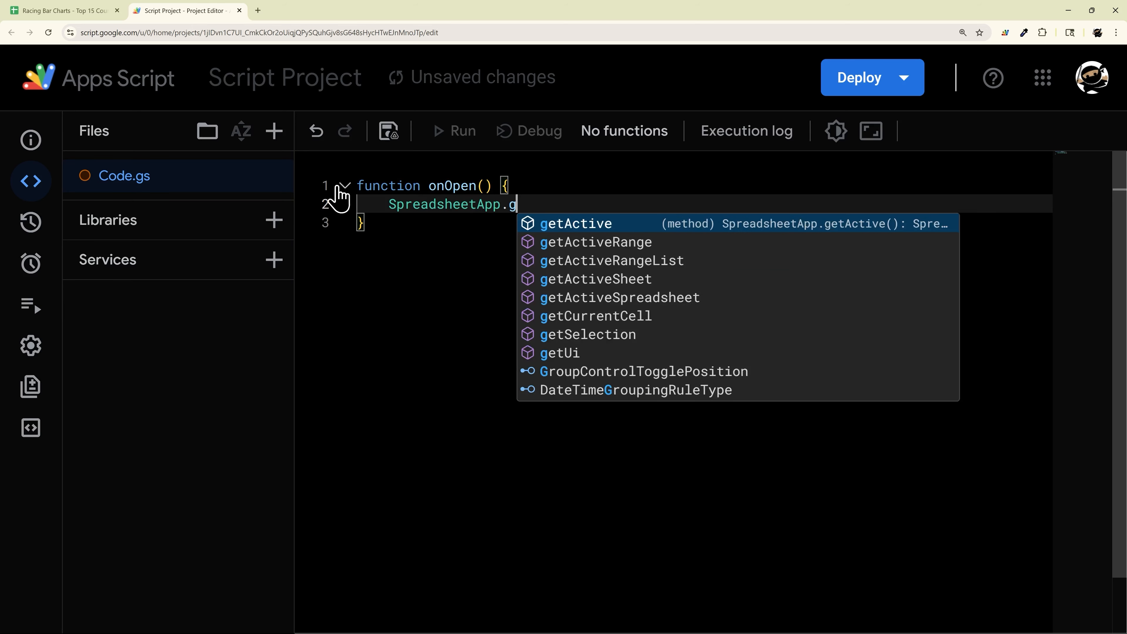
{"action": "key", "text": "Down"}
{"action": "key", "text": "Down"}
{"action": "key", "text": "Down"}
{"action": "key", "text": "Down"}
{"action": "key", "text": "Down"}
{"action": "key", "text": "Down"}
{"action": "key", "text": "Return"}
{"action": "type", "text": "("}
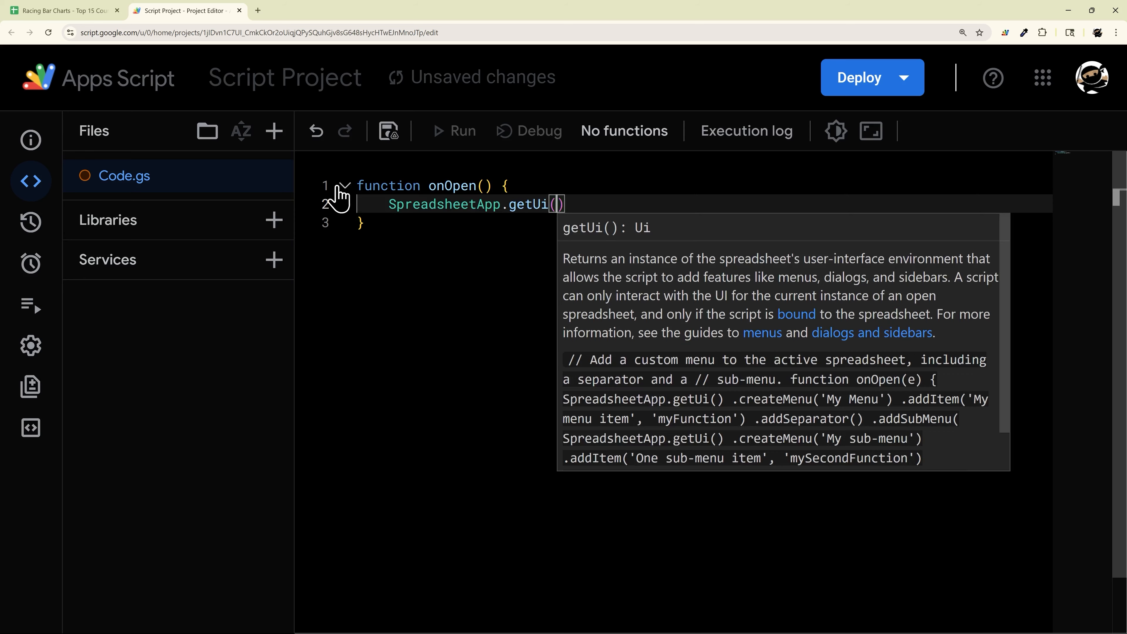
{"action": "type", "text": ")"}
{"action": "key", "text": "Return"}
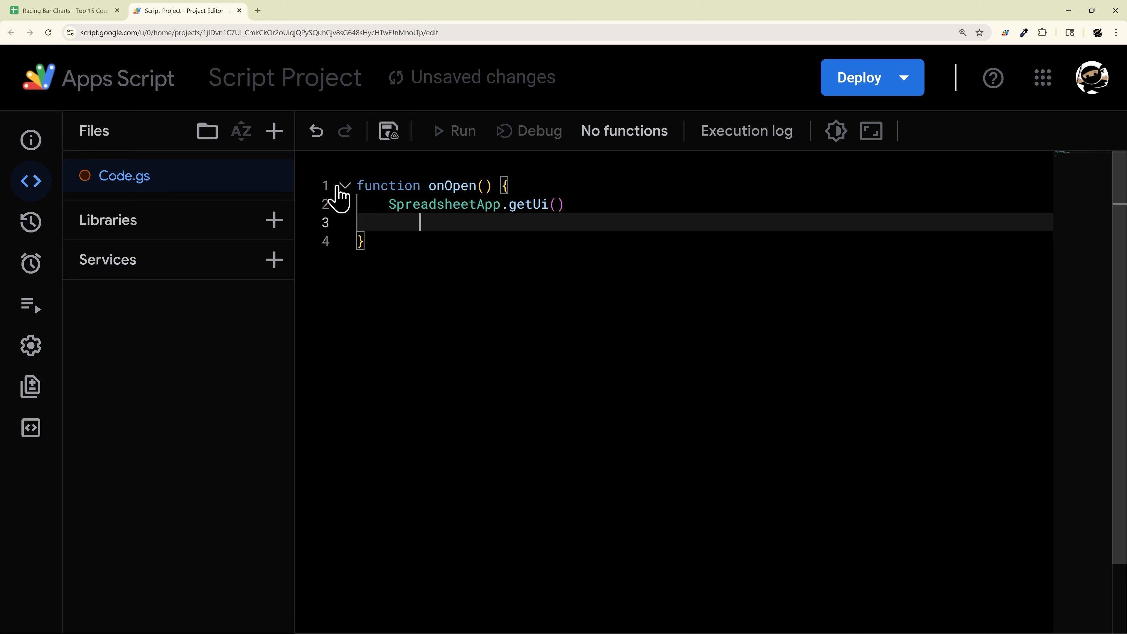
{"action": "type", "text": "."}
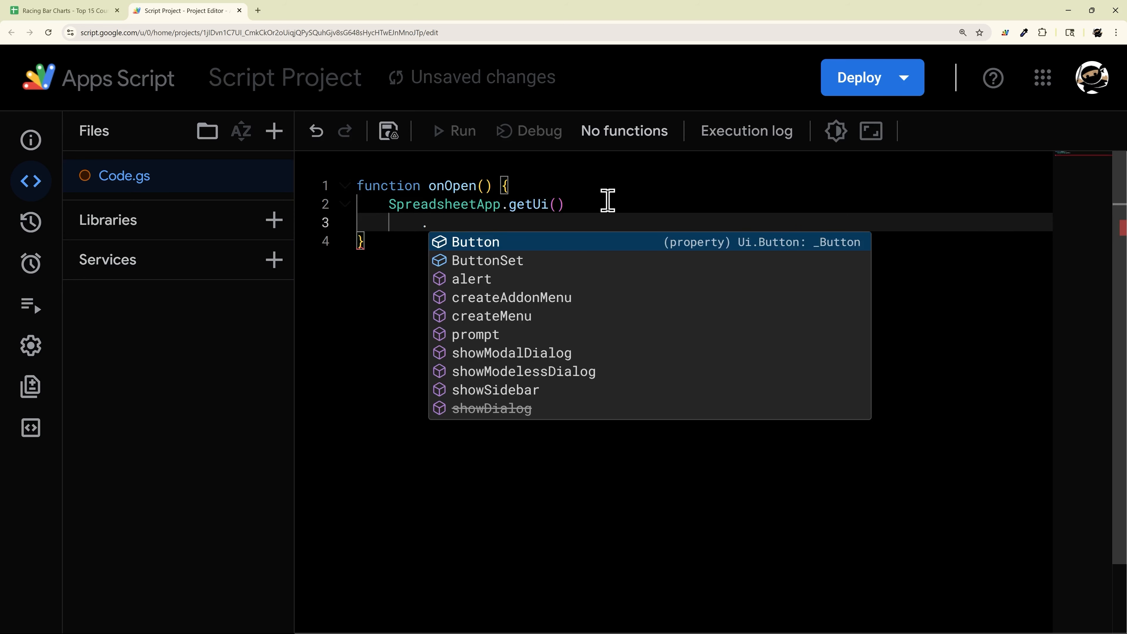
Step: Chain .createMenu("Run Sim") onto the getUi() call
{"action": "left_click", "coordinate": [577, 207]}
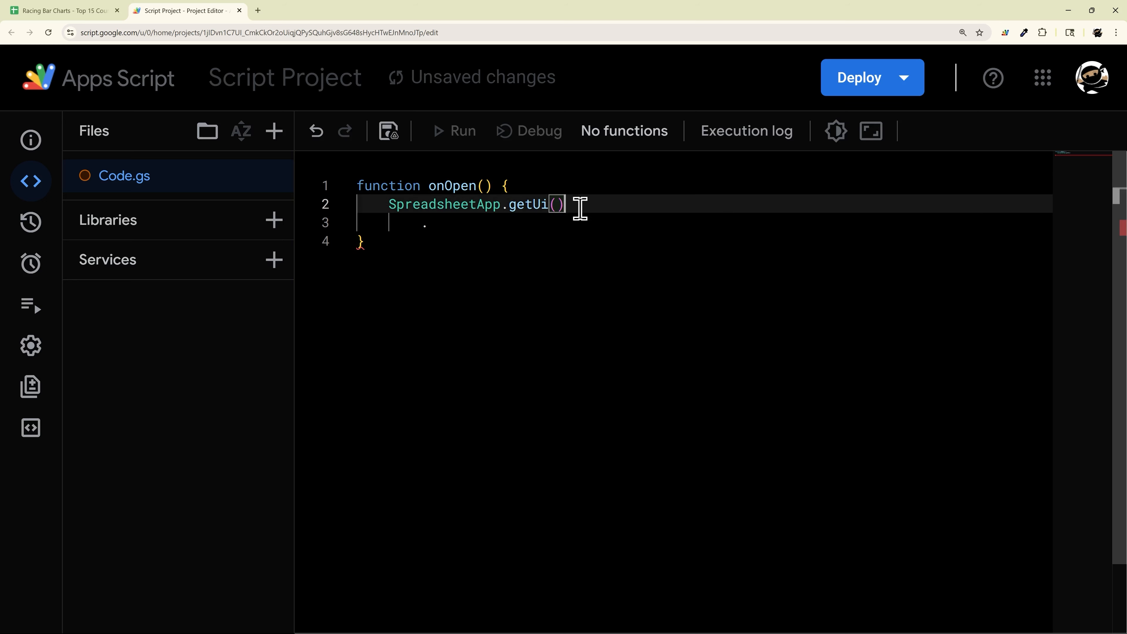
{"action": "left_click", "coordinate": [593, 229]}
{"action": "left_click_drag", "start_coordinate": [563, 205], "coordinate": [372, 204]}
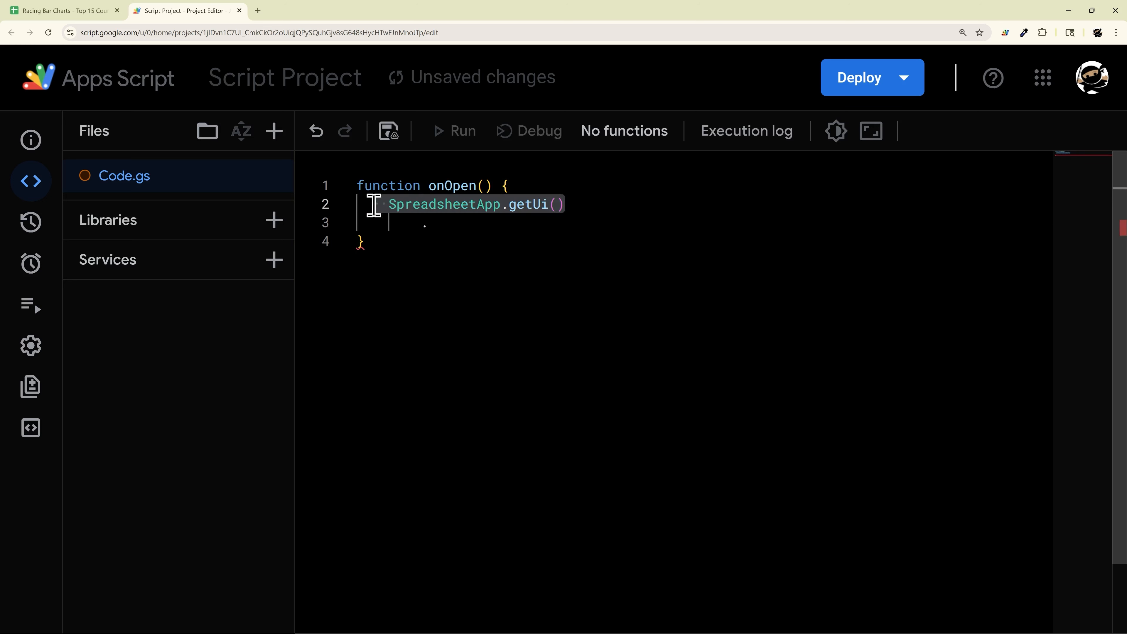
{"action": "left_click", "coordinate": [84, 16]}
{"action": "left_click", "coordinate": [187, 10]}
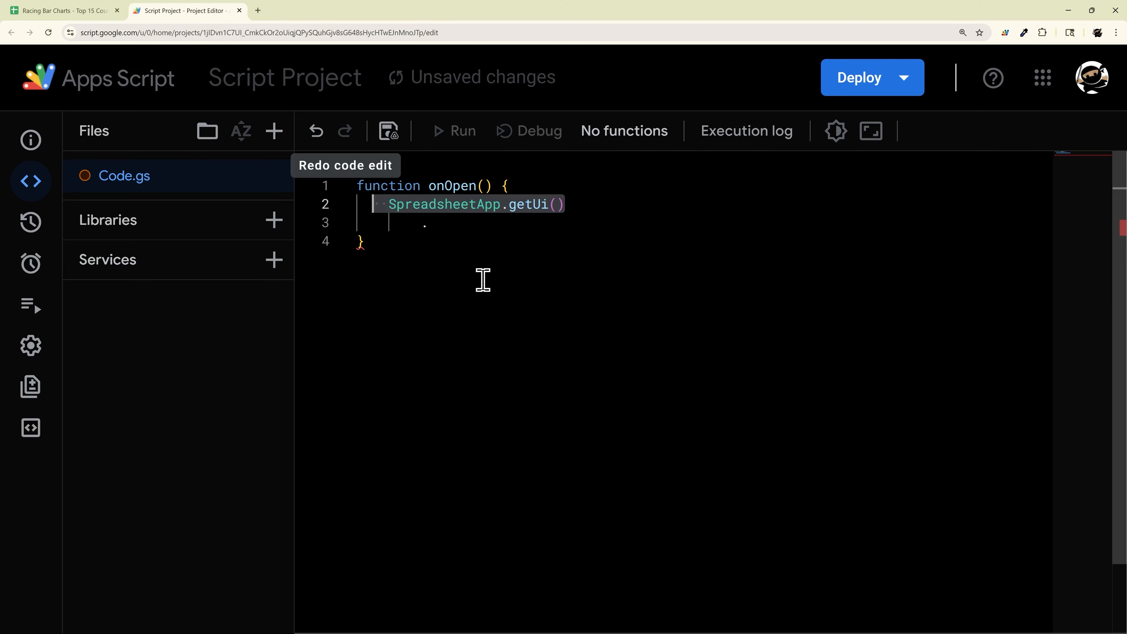
{"action": "left_click", "coordinate": [461, 221]}
{"action": "type", "text": "cre"}
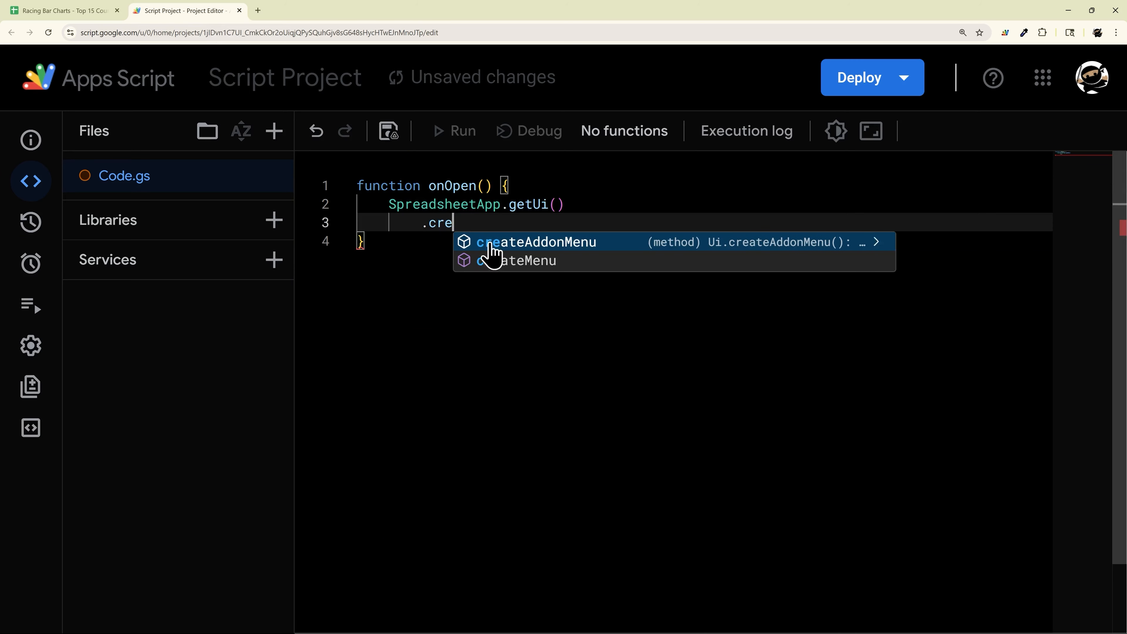
{"action": "left_click", "coordinate": [545, 266]}
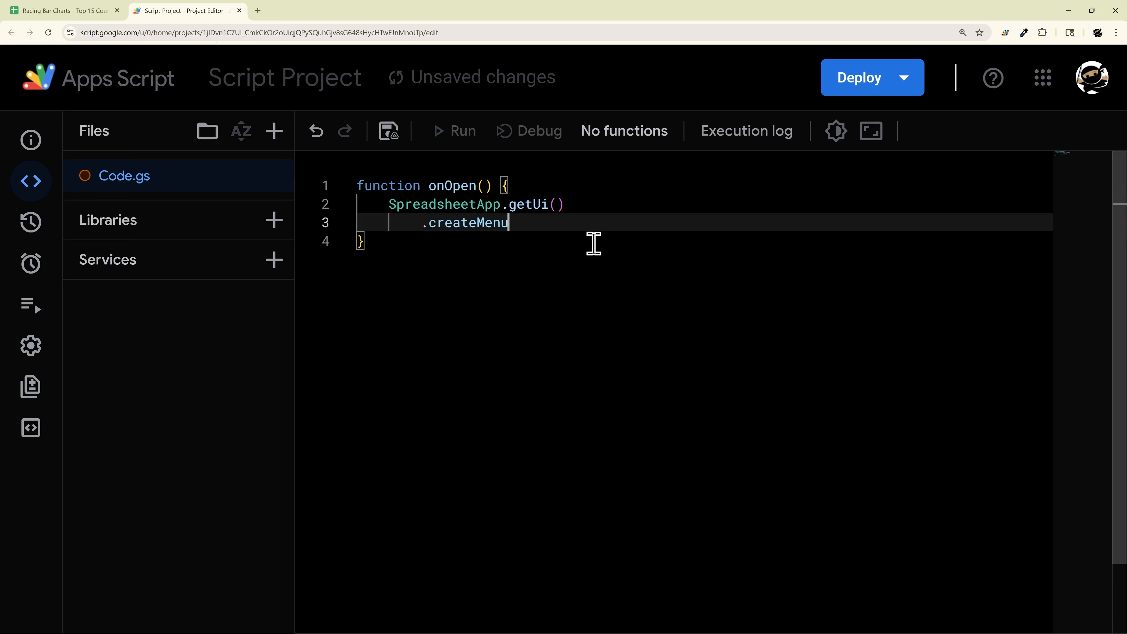
{"action": "type", "text": "(\""}
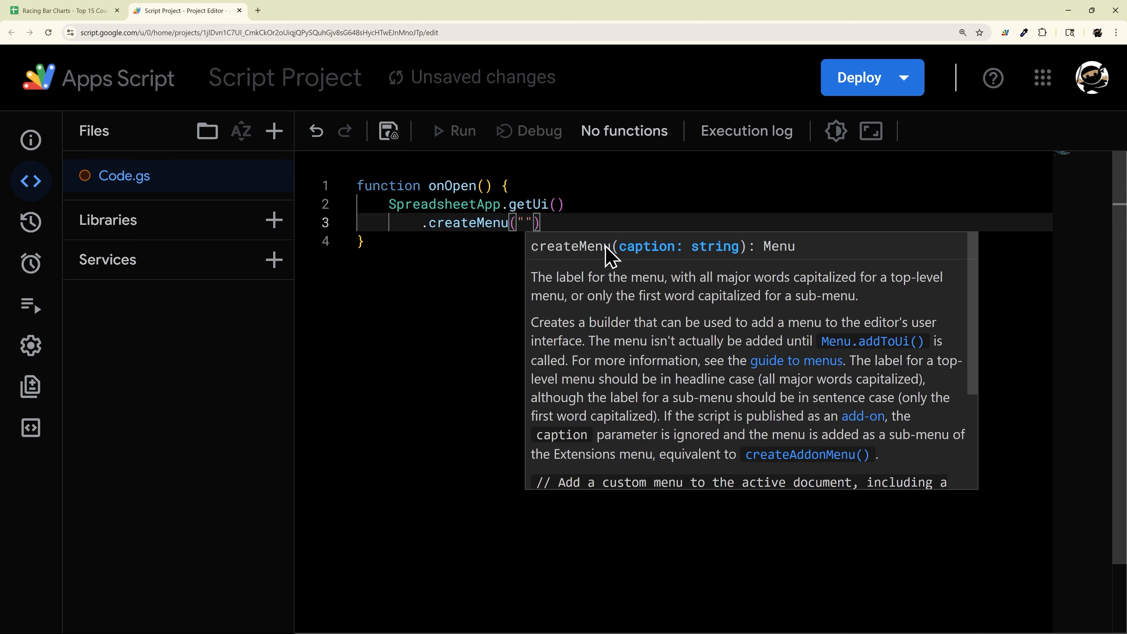
{"action": "type", "text": "Run Sim"}
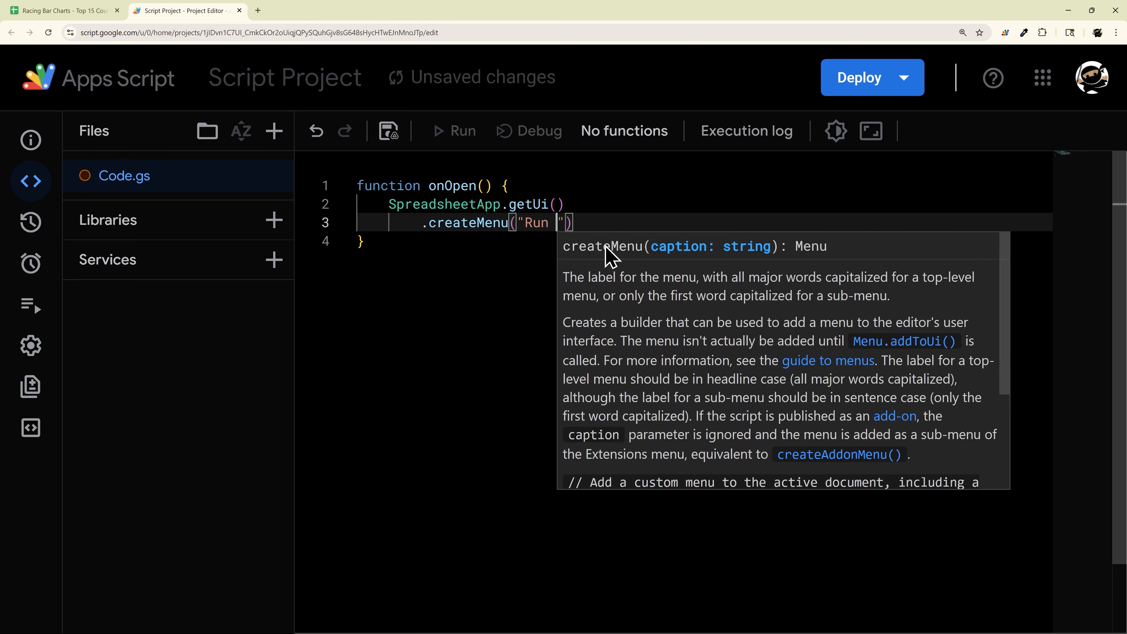
{"action": "key", "text": "End"}
Step: Chain addItem Start→startSim, a separator, addItem Reset→reset, and addToUi() onto the menu
{"action": "key", "text": "Return"}
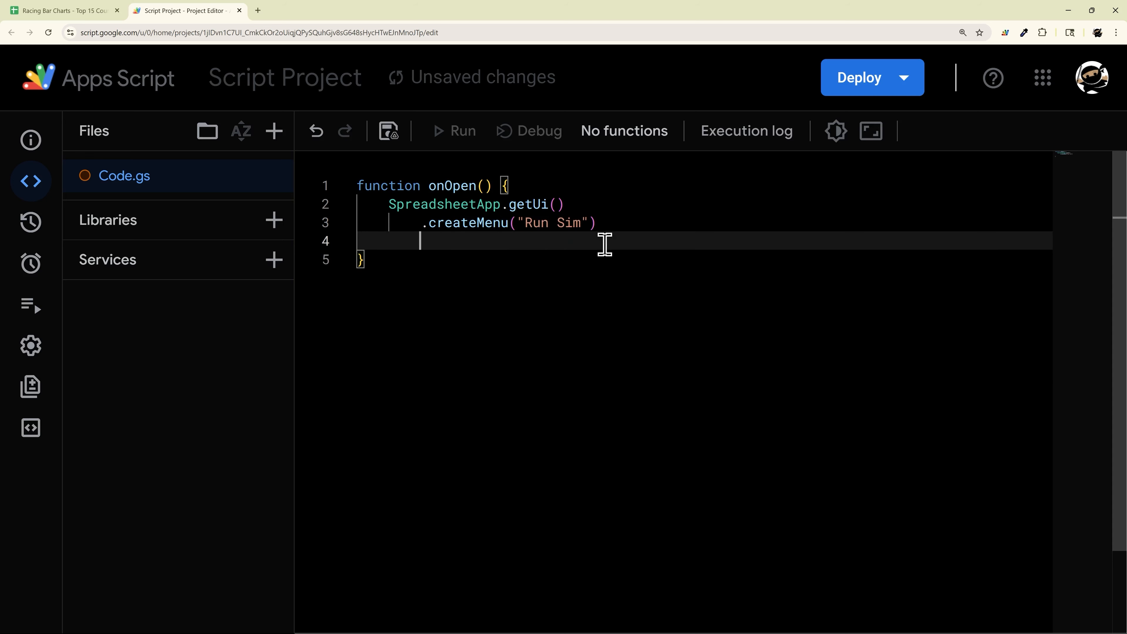
{"action": "type", "text": ".addItem(\""}
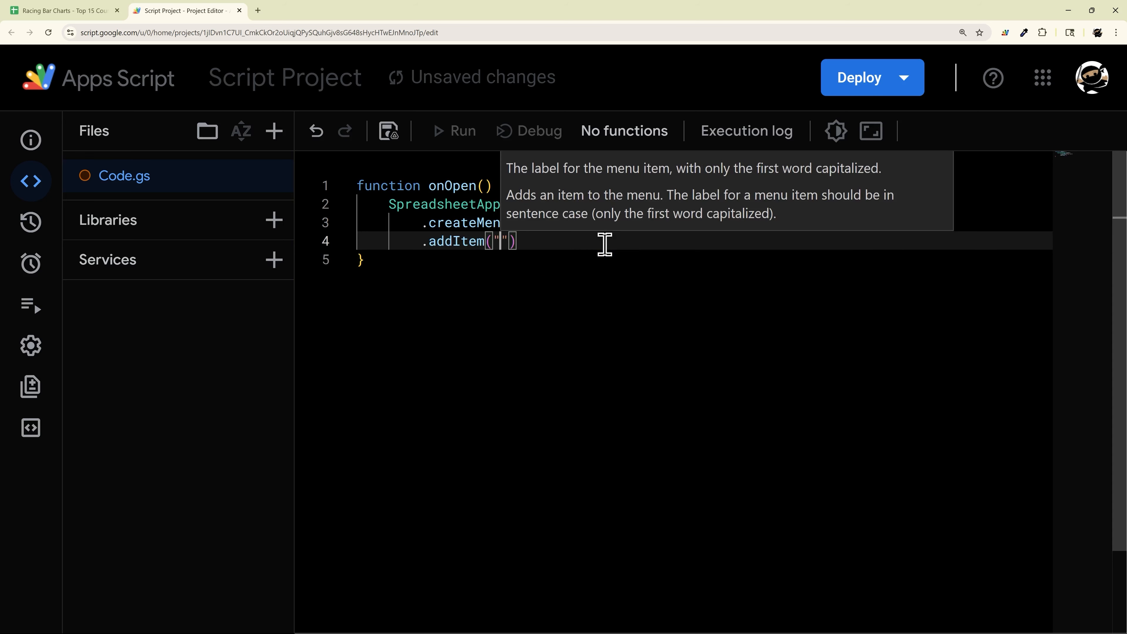
{"action": "type", "text": "Start\","}
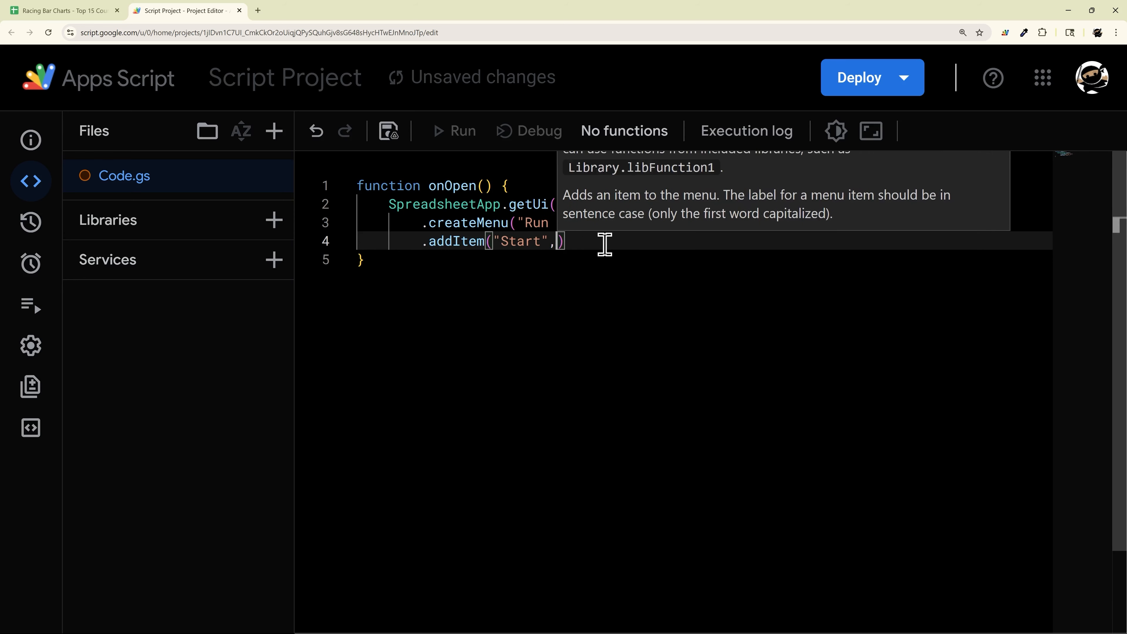
{"action": "type", "text": "'startSim'"}
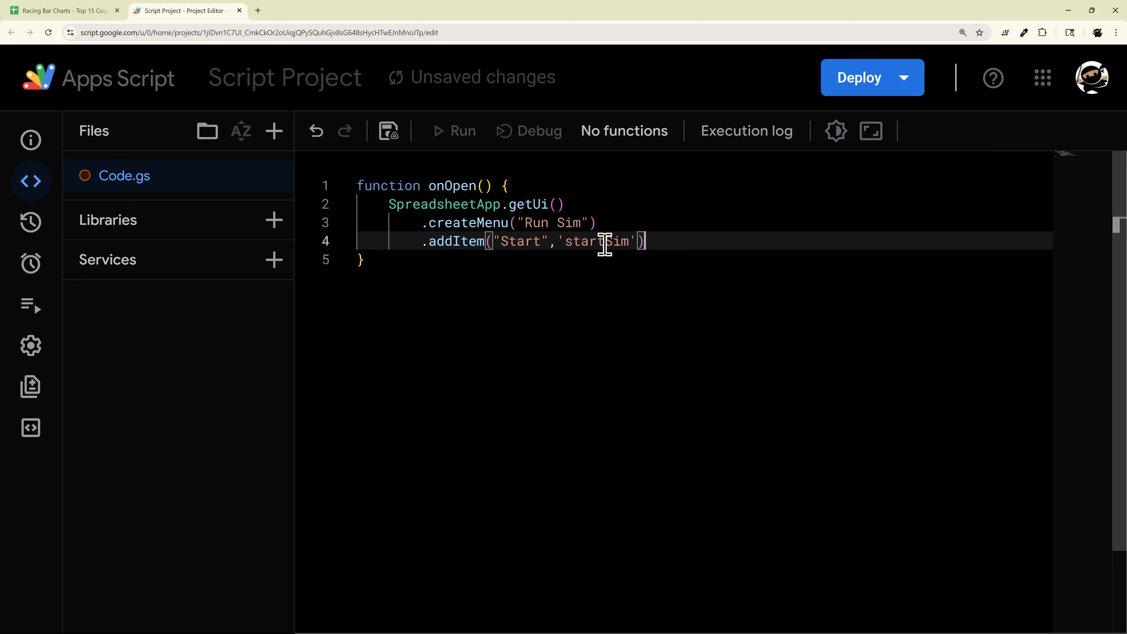
{"action": "type", "text": ")"}
{"action": "key", "text": "Return"}
{"action": "type", "text": ".addSeparator("}
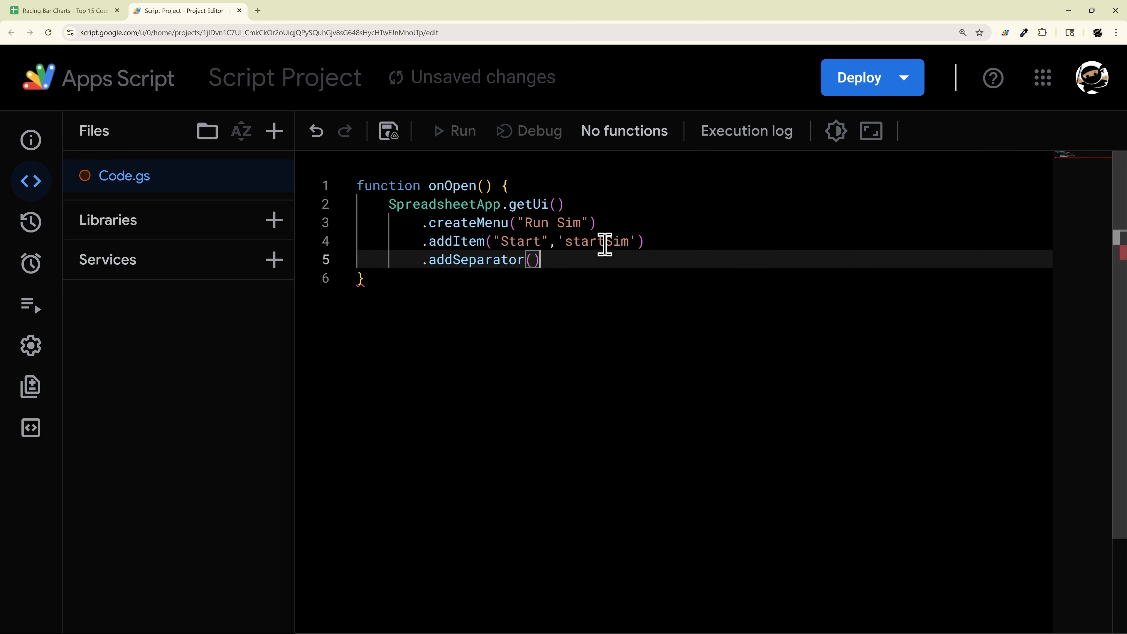
{"action": "key", "text": "Return"}
{"action": "type", "text": ".a"}
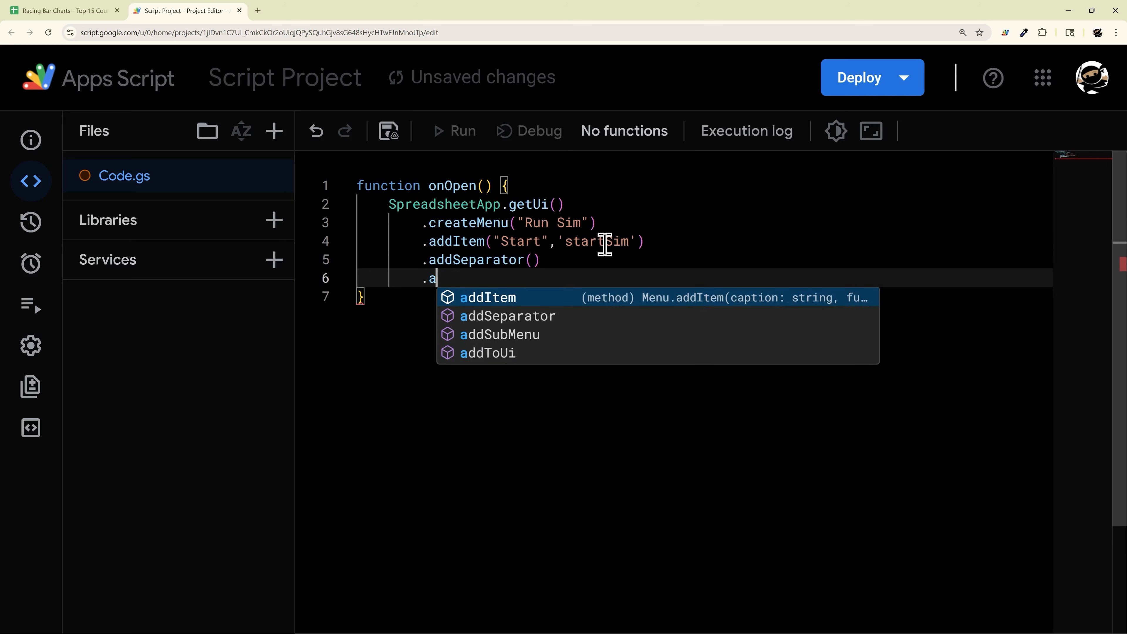
{"action": "type", "text": "ddItem(\"Reset\","}
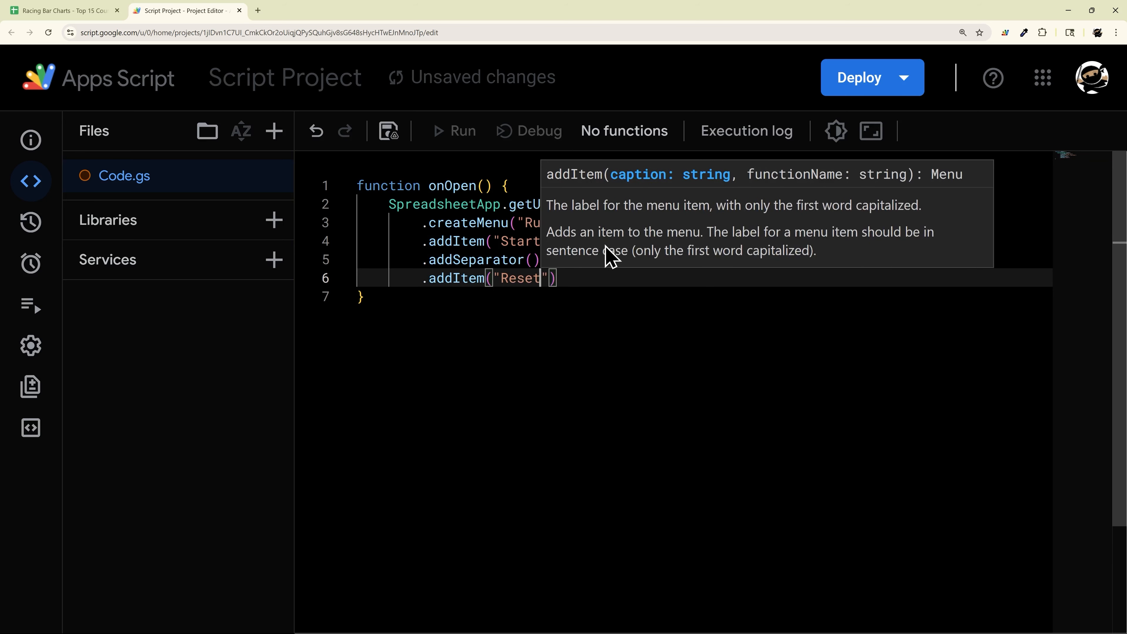
{"action": "type", "text": "'reset')"}
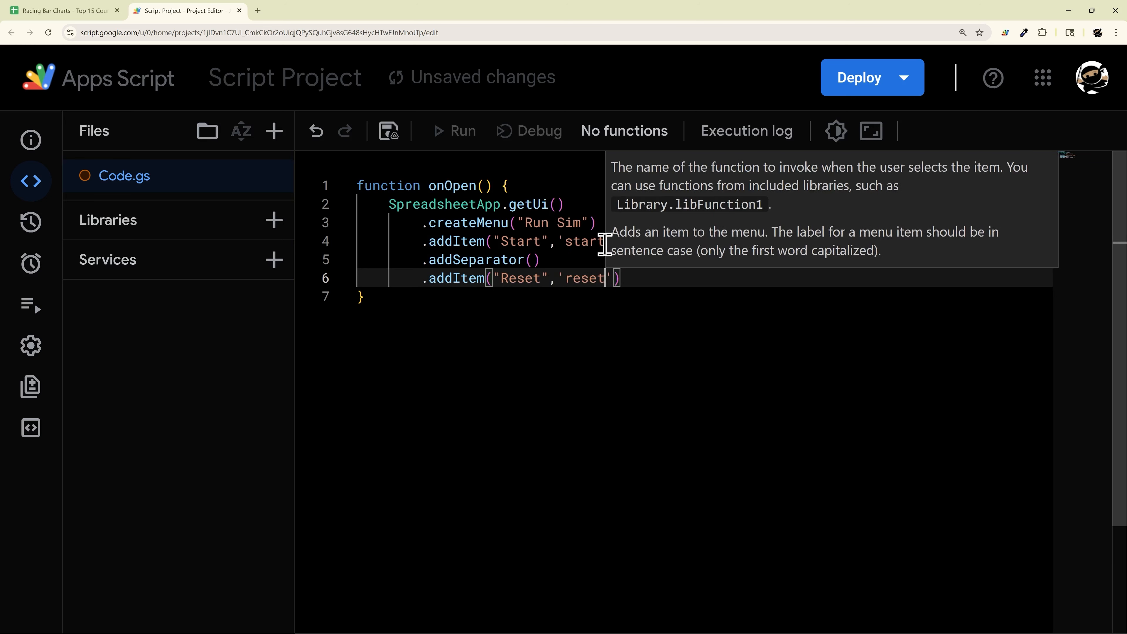
{"action": "key", "text": "Return"}
{"action": "type", "text": ".a"}
{"action": "key", "text": "Down"}
{"action": "key", "text": "Down"}
{"action": "key", "text": "Down"}
{"action": "key", "text": "Return"}
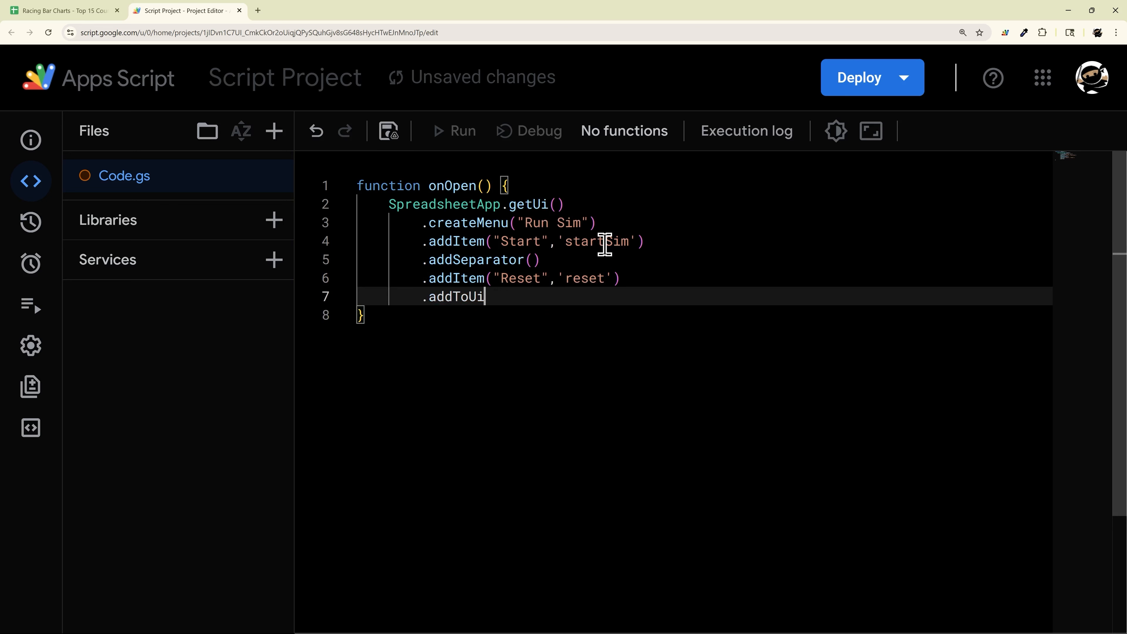
{"action": "type", "text": "()"}
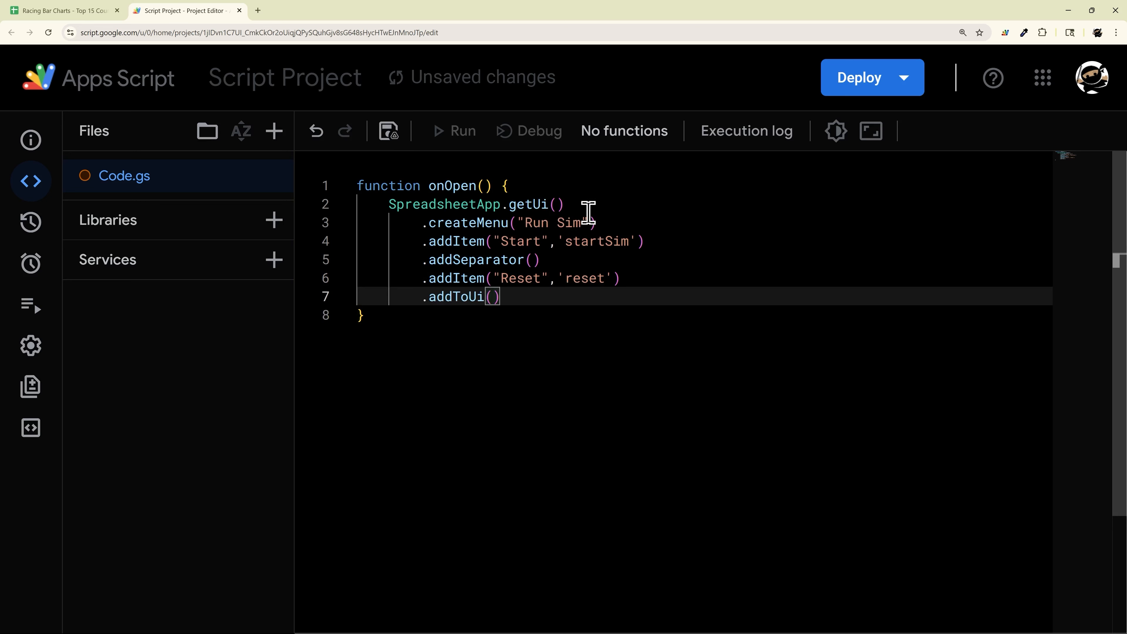
Step: End the chain with a semicolon after addToUi() and save the project
{"action": "left_click", "coordinate": [424, 223]}
{"action": "left_click_drag", "start_coordinate": [591, 221], "coordinate": [428, 224]}
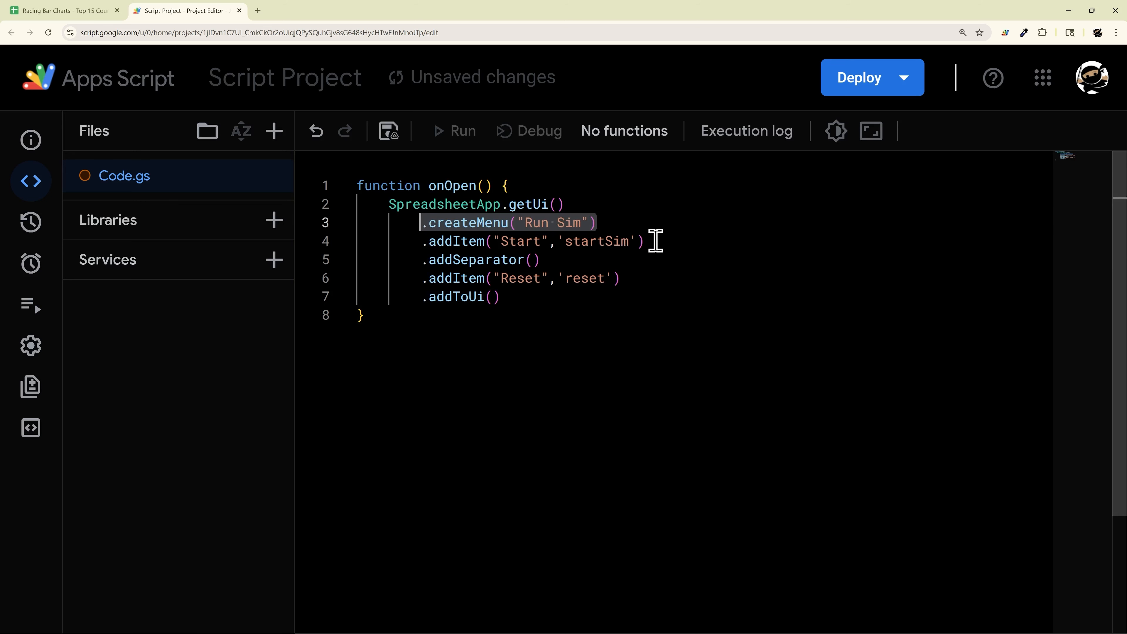
{"action": "left_click_drag", "start_coordinate": [654, 241], "coordinate": [415, 244]}
{"action": "left_click", "coordinate": [677, 243]}
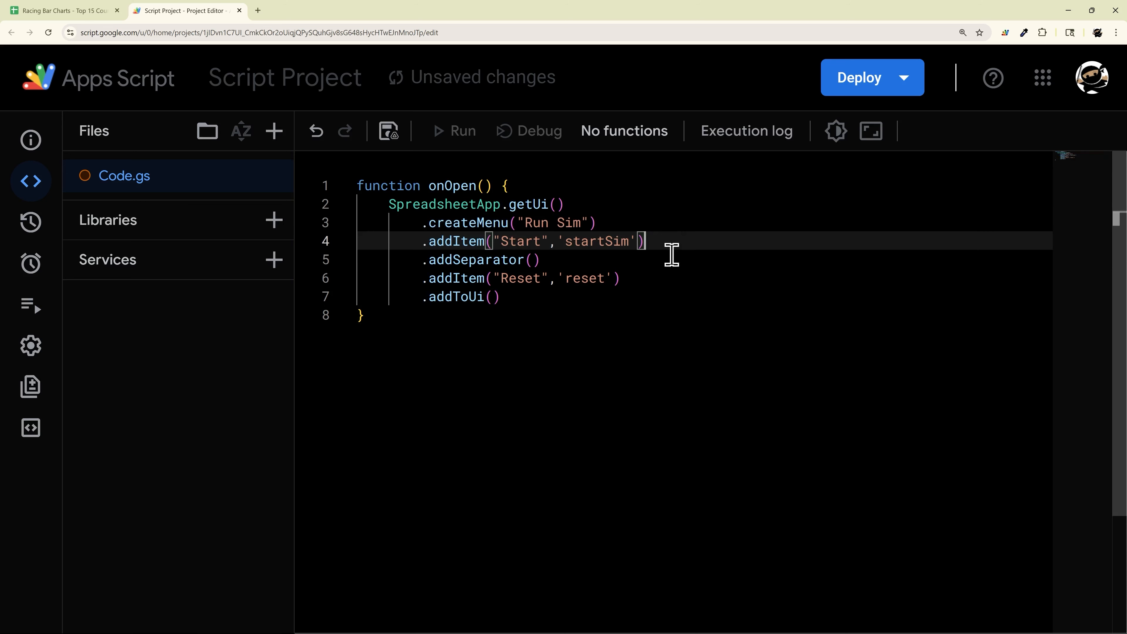
{"action": "type", "text": ";"}
{"action": "key", "text": "BackSpace"}
{"action": "left_click", "coordinate": [559, 293]}
{"action": "type", "text": ";"}
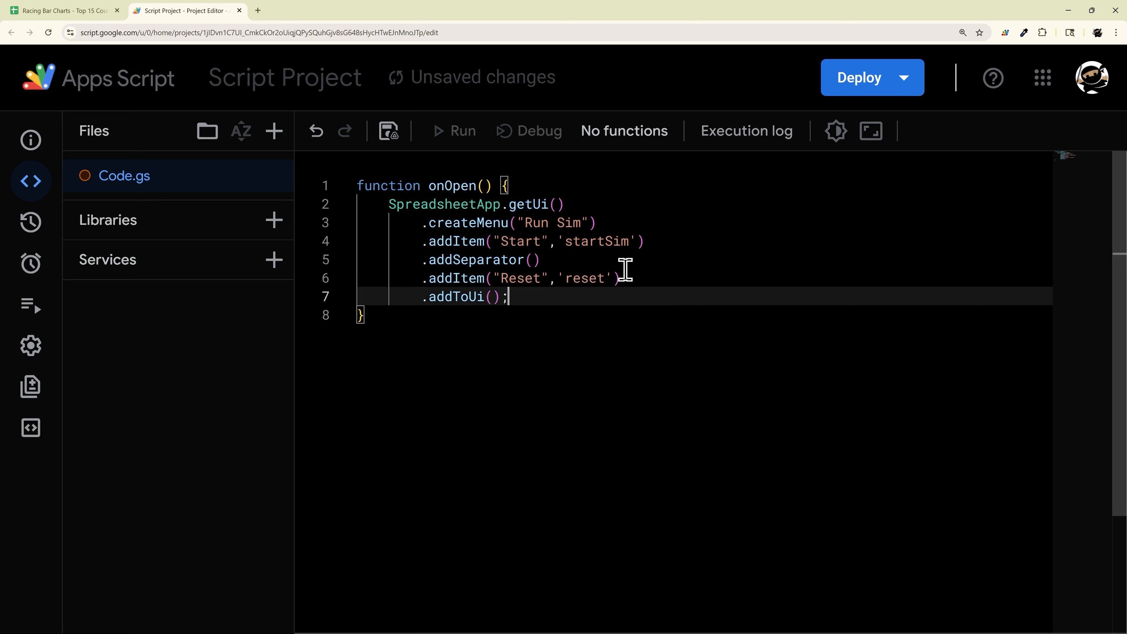
{"action": "key", "text": "ctrl+s"}
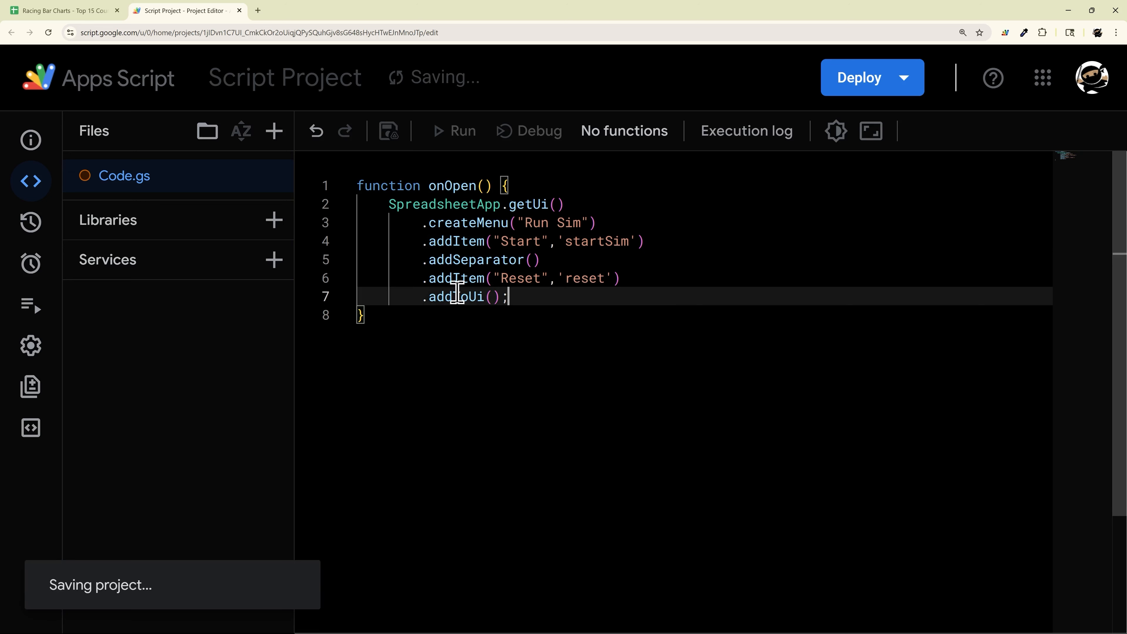
Step: Join createMenu onto the getUi() line, keeping the Start item on its own line
{"action": "left_click", "coordinate": [608, 202]}
{"action": "key", "text": "Delete"}
{"action": "key", "text": "Delete"}
{"action": "key", "text": "Delete"}
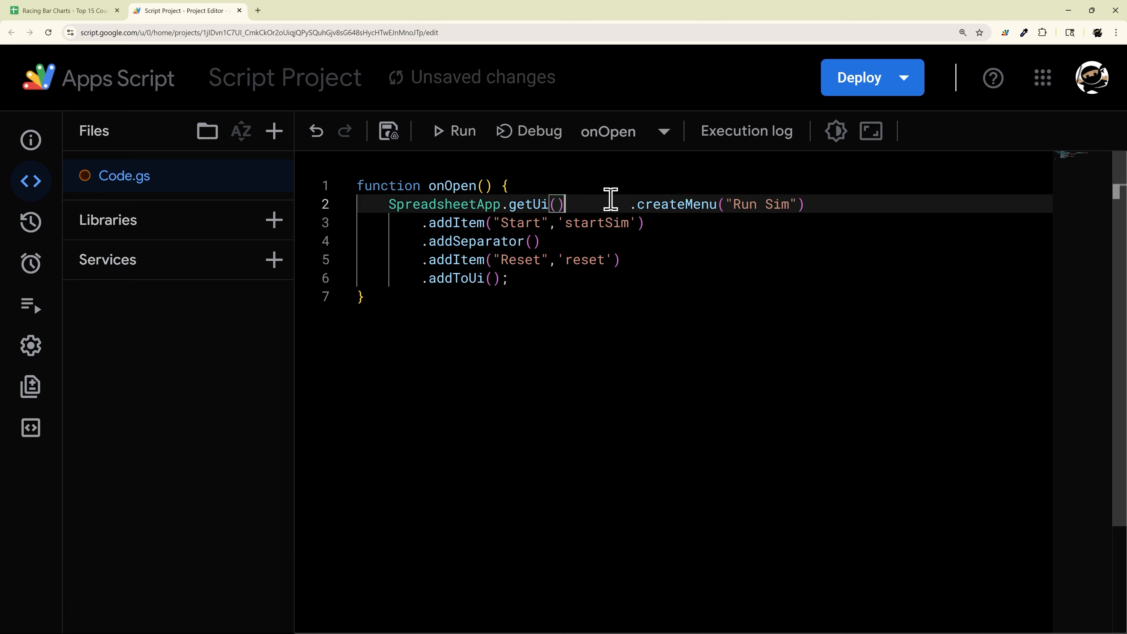
{"action": "key", "text": "Delete"}
{"action": "key", "text": "Delete"}
{"action": "key", "text": "Delete"}
{"action": "key", "text": "Delete"}
{"action": "key", "text": "Delete"}
{"action": "key", "text": "Delete"}
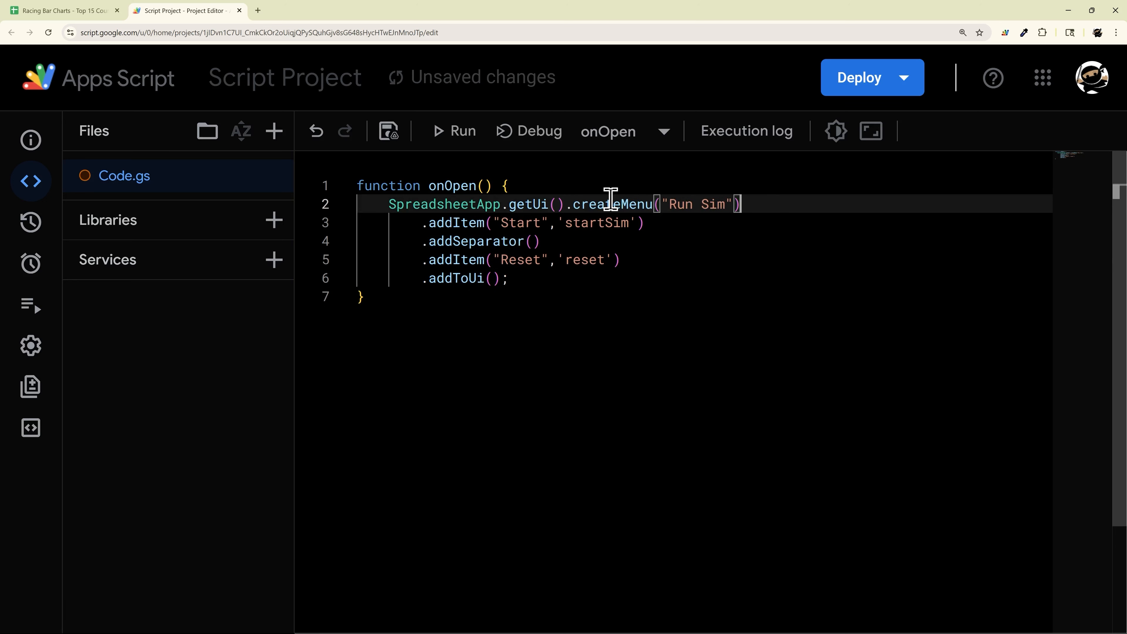
{"action": "key", "text": "Delete"}
{"action": "key", "text": "Delete"}
{"action": "key", "text": "Delete"}
{"action": "key", "text": "Delete"}
{"action": "key", "text": "Delete"}
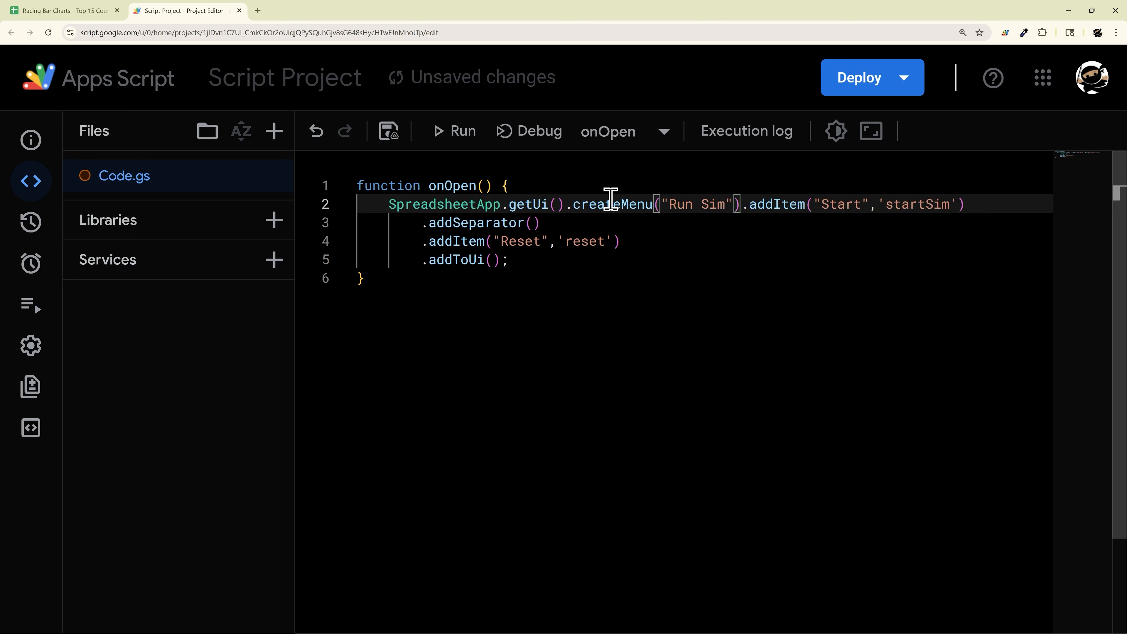
{"action": "key", "text": "Return"}
{"action": "key", "text": "Up"}
{"action": "key", "text": "End"}
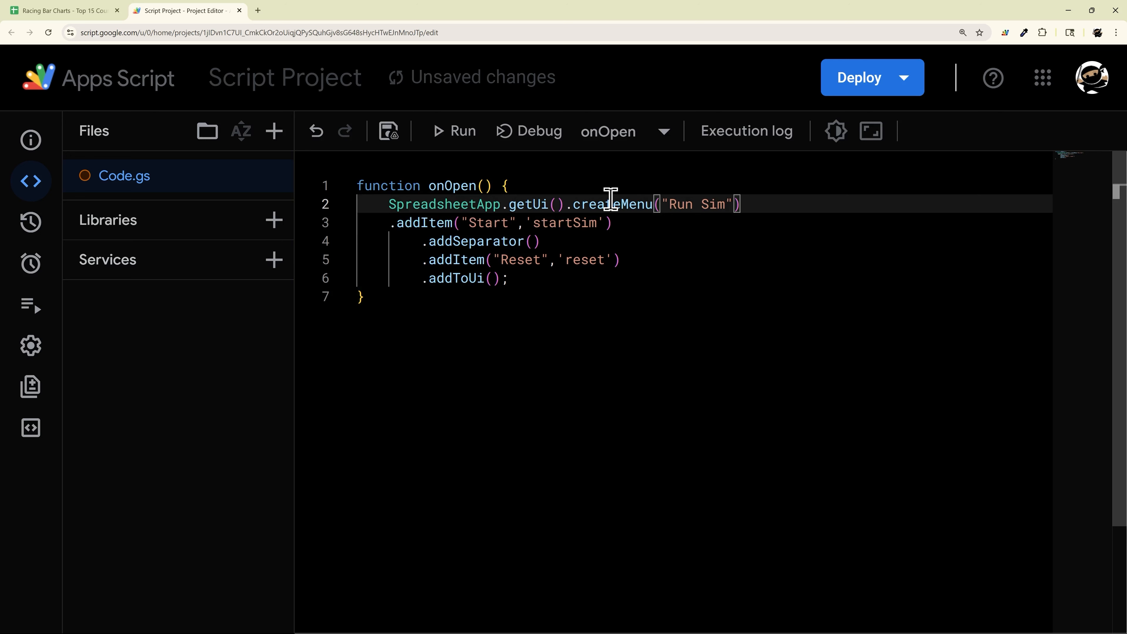
{"action": "left_click", "coordinate": [565, 204]}
Step: Run Format Document on the onOpen code, add blank lines below, and save
{"action": "right_click", "coordinate": [600, 209]}
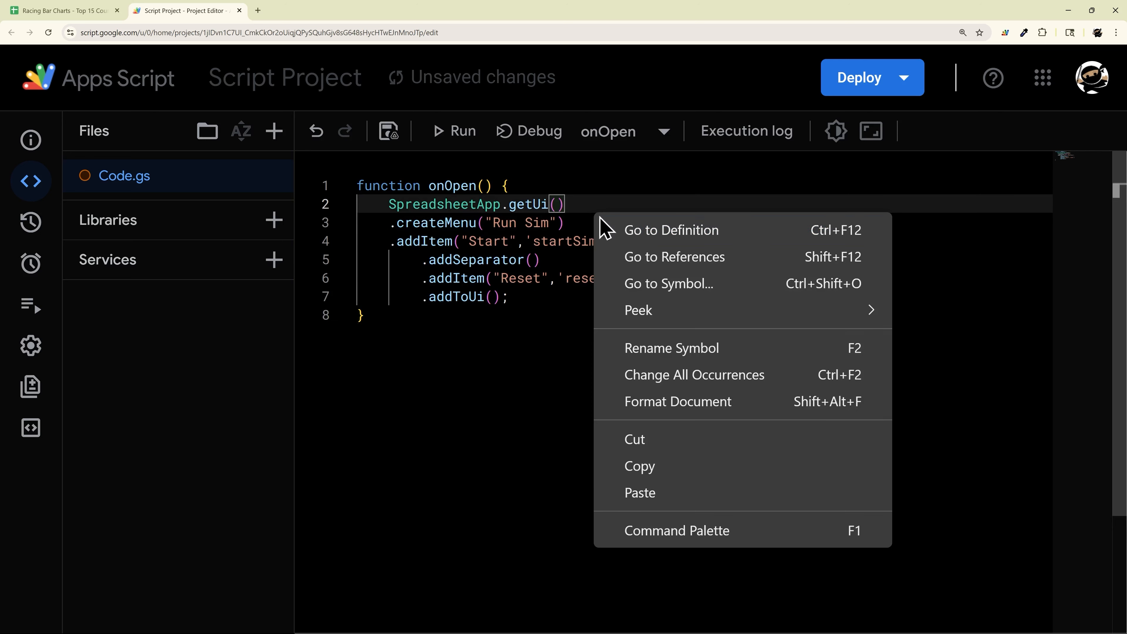
{"action": "left_click", "coordinate": [692, 407]}
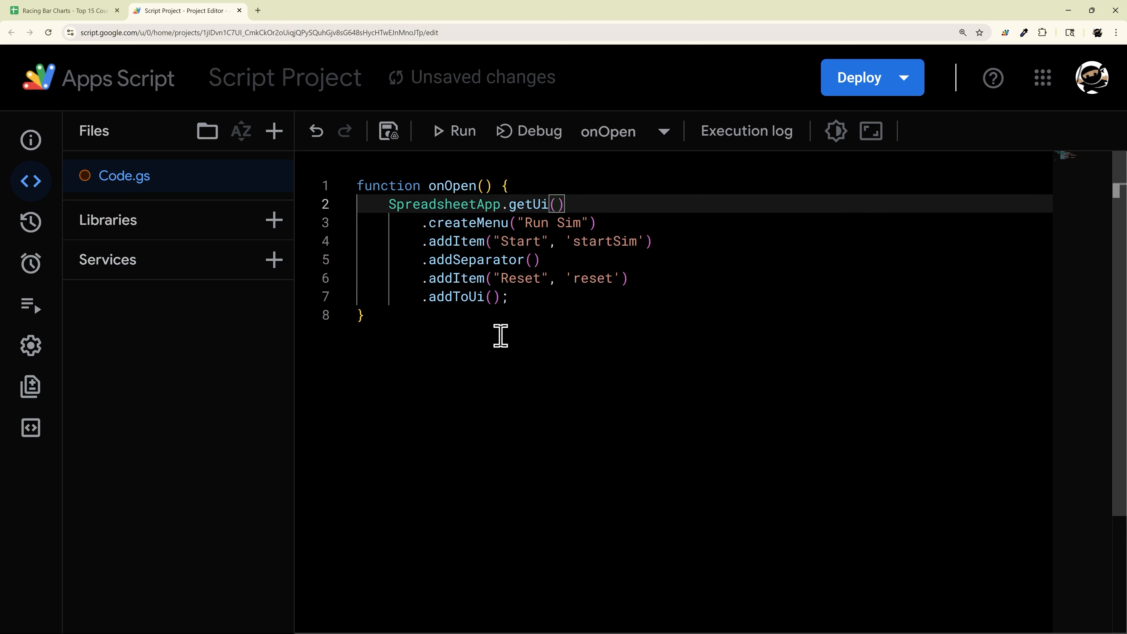
{"action": "key", "text": "ctrl+s"}
{"action": "left_click", "coordinate": [381, 318]}
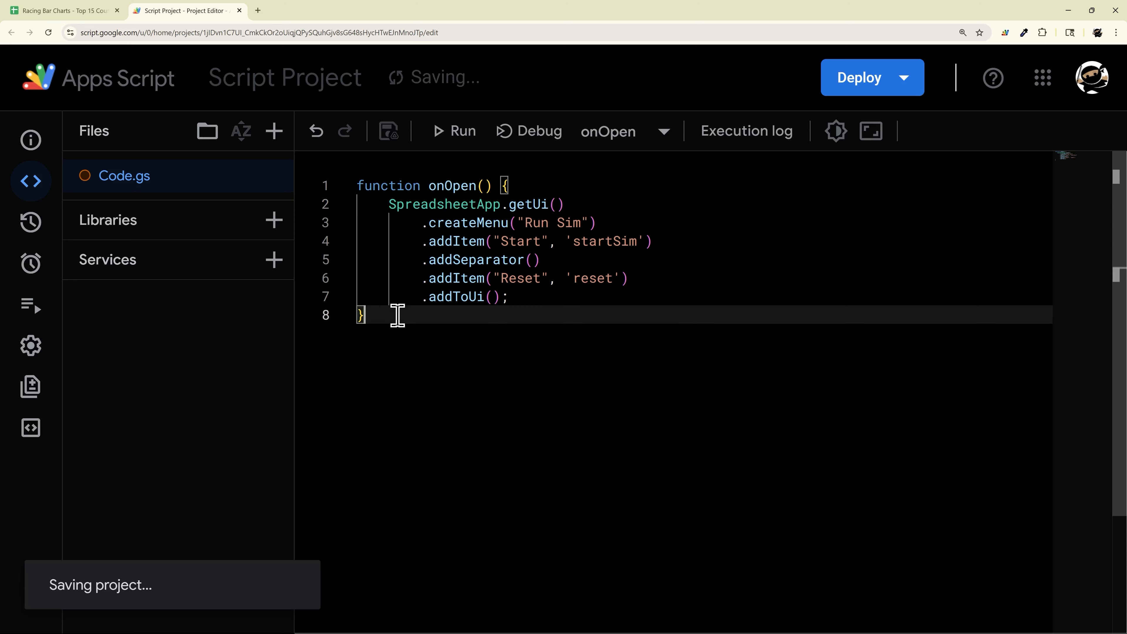
{"action": "key", "text": "Return"}
{"action": "key", "text": "Return"}
{"action": "left_click", "coordinate": [388, 132]}
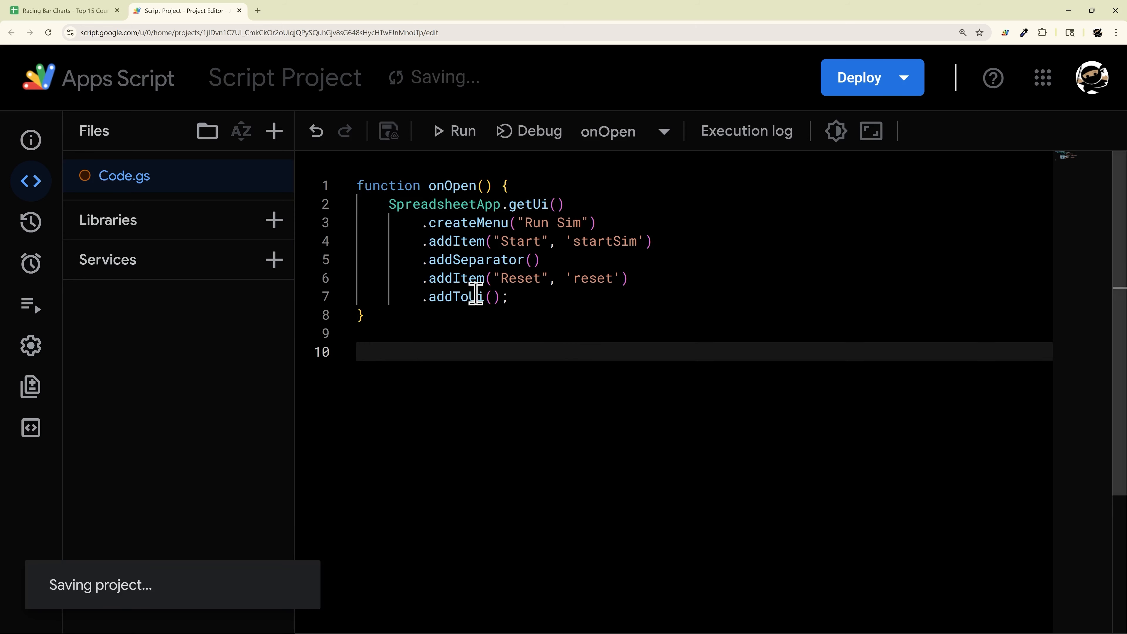
{"action": "left_click", "coordinate": [79, 13]}
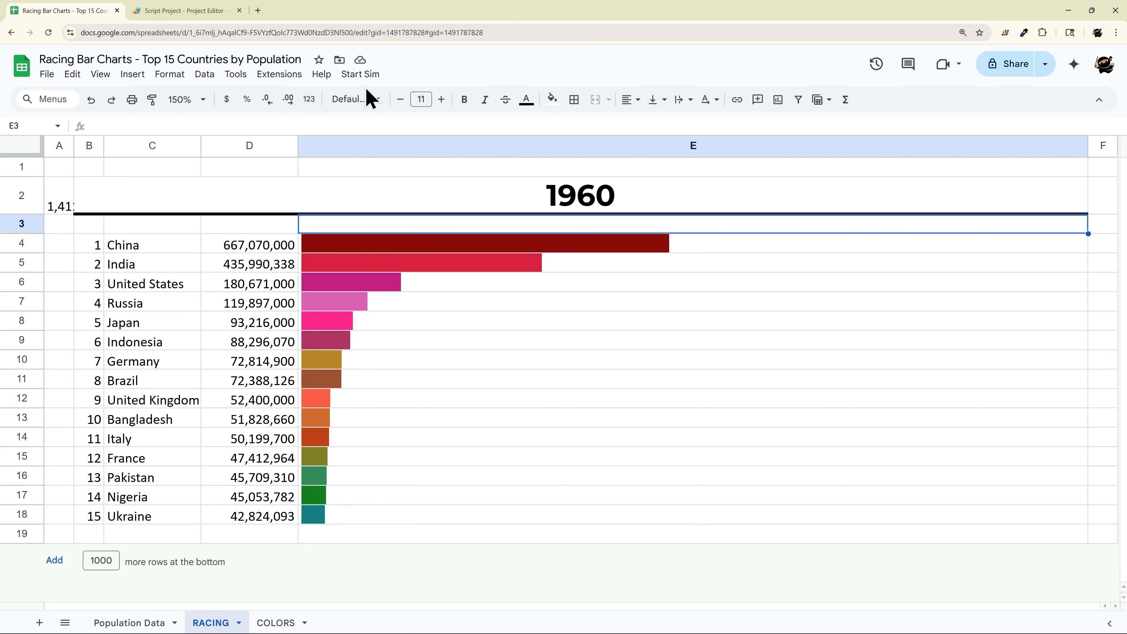
{"action": "left_click", "coordinate": [361, 75]}
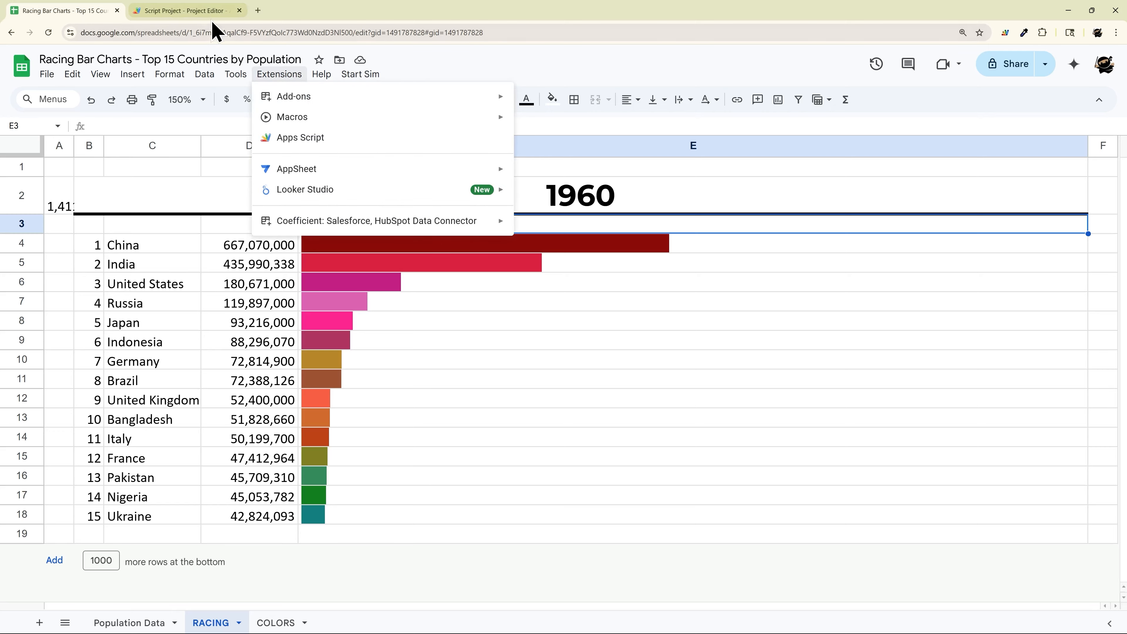
{"action": "left_click", "coordinate": [191, 11]}
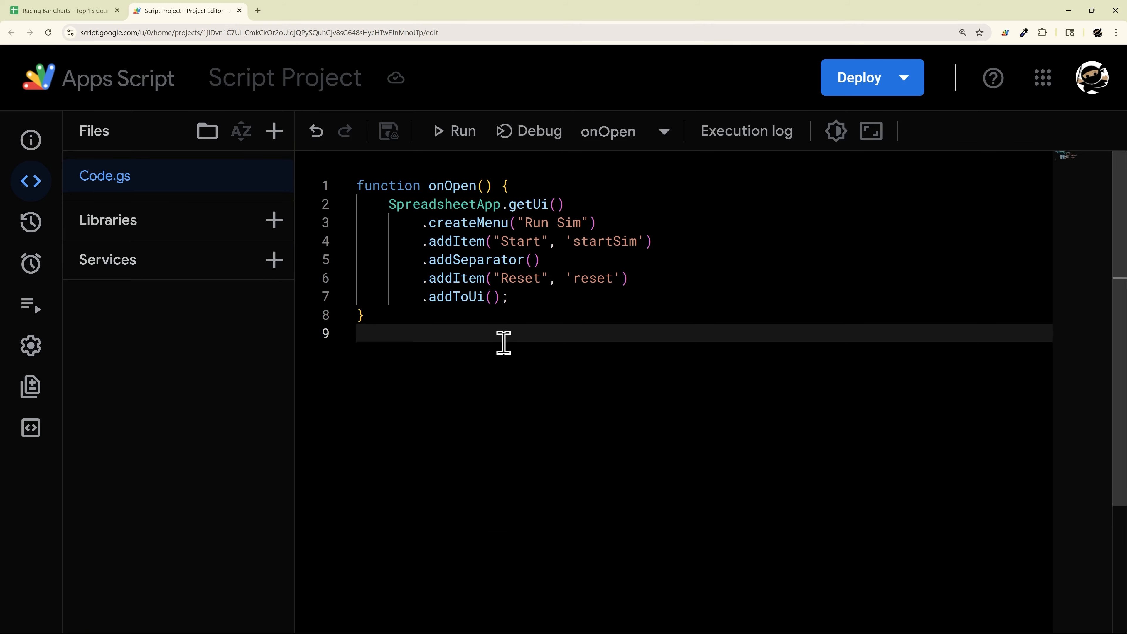
{"action": "left_click", "coordinate": [75, 11]}
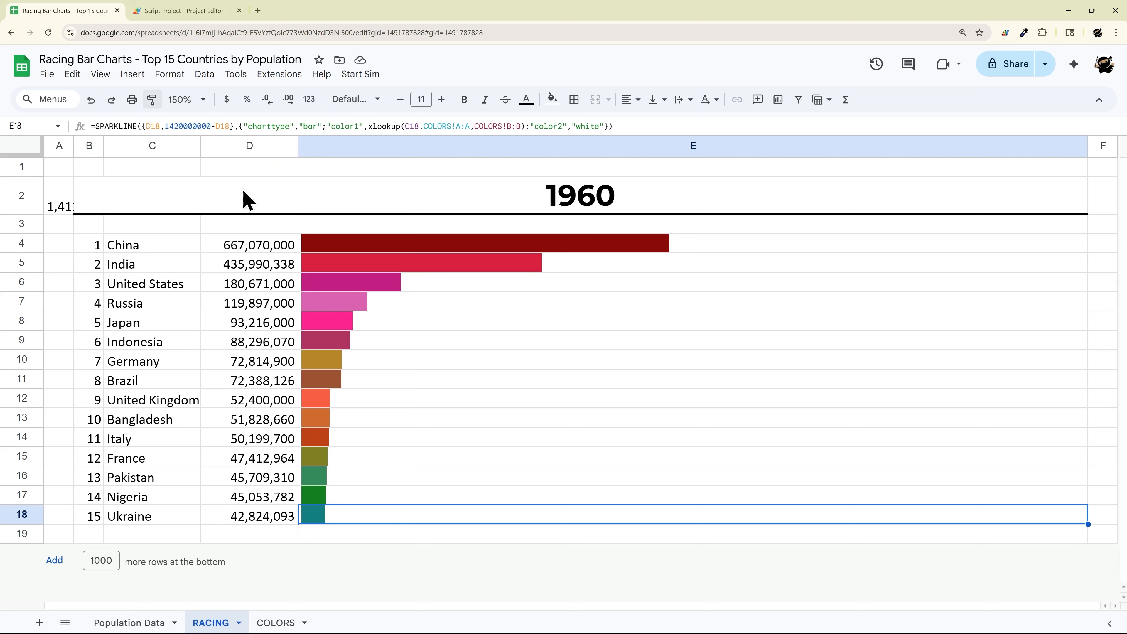
{"action": "left_click_drag", "start_coordinate": [124, 253], "coordinate": [259, 524]}
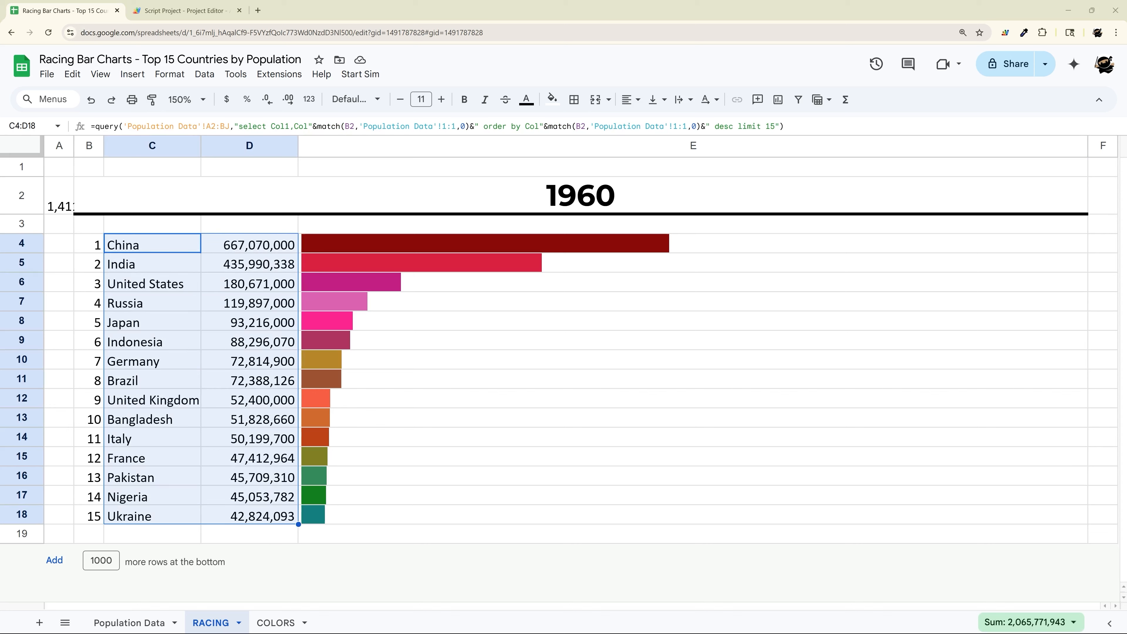
{"action": "left_click", "coordinate": [220, 13]}
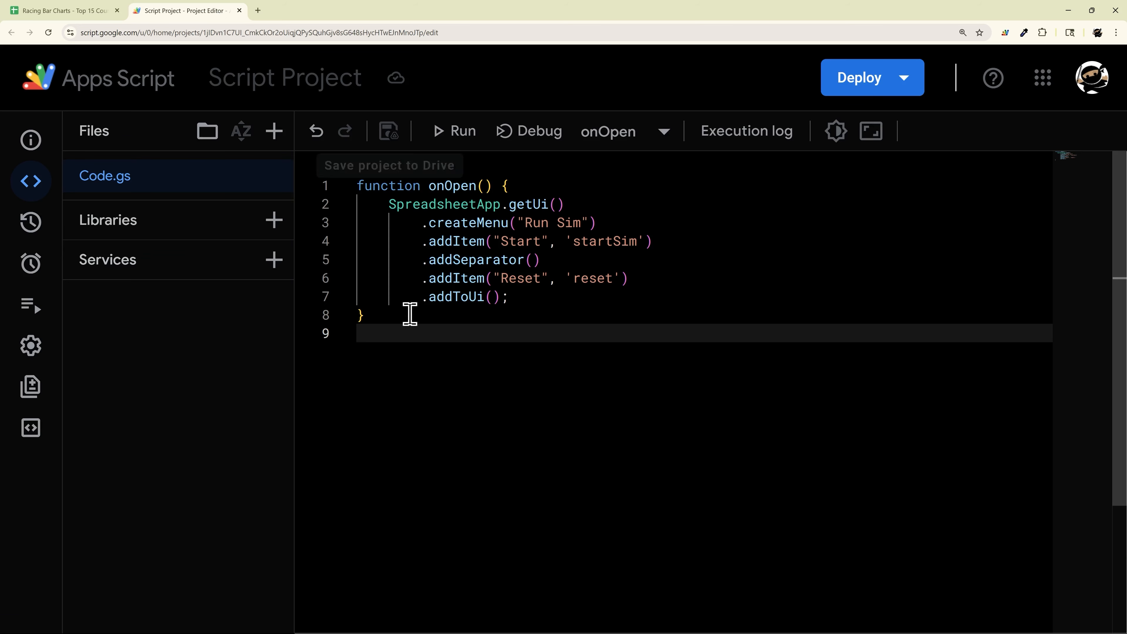
Step: Paste the addConditional function below onOpen with a blank spacing line, and save Code.gs
{"action": "key", "text": "Return"}
{"action": "key", "text": "Return"}
{"action": "key", "text": "Return"}
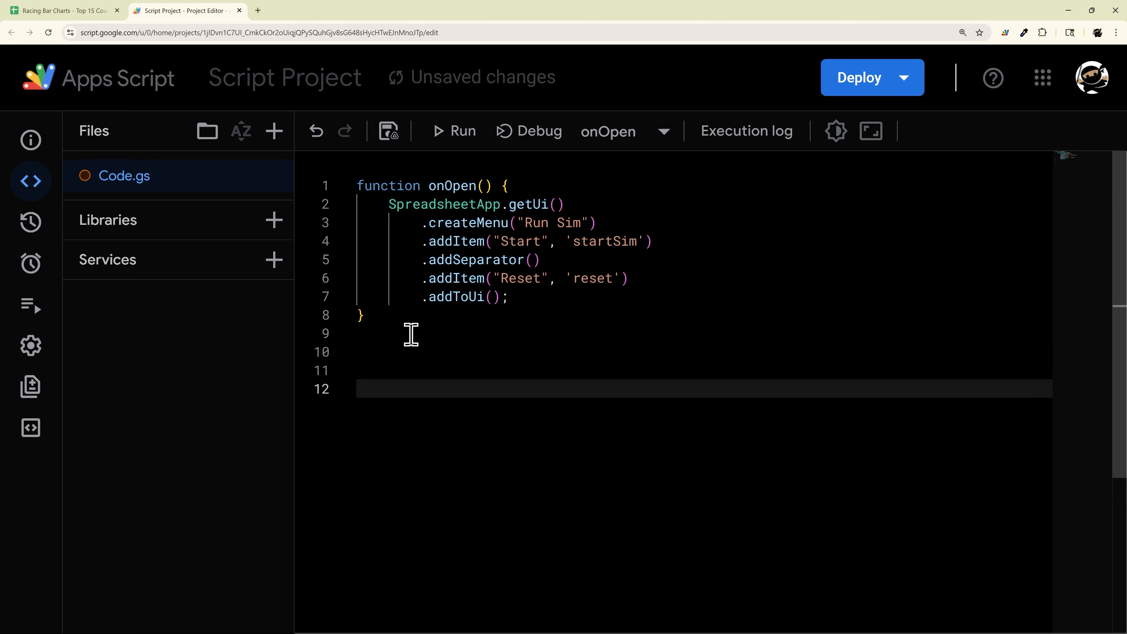
{"action": "key", "text": "ctrl+v"}
{"action": "scroll", "coordinate": [466, 347], "scroll_direction": "down", "scroll_amount": 1}
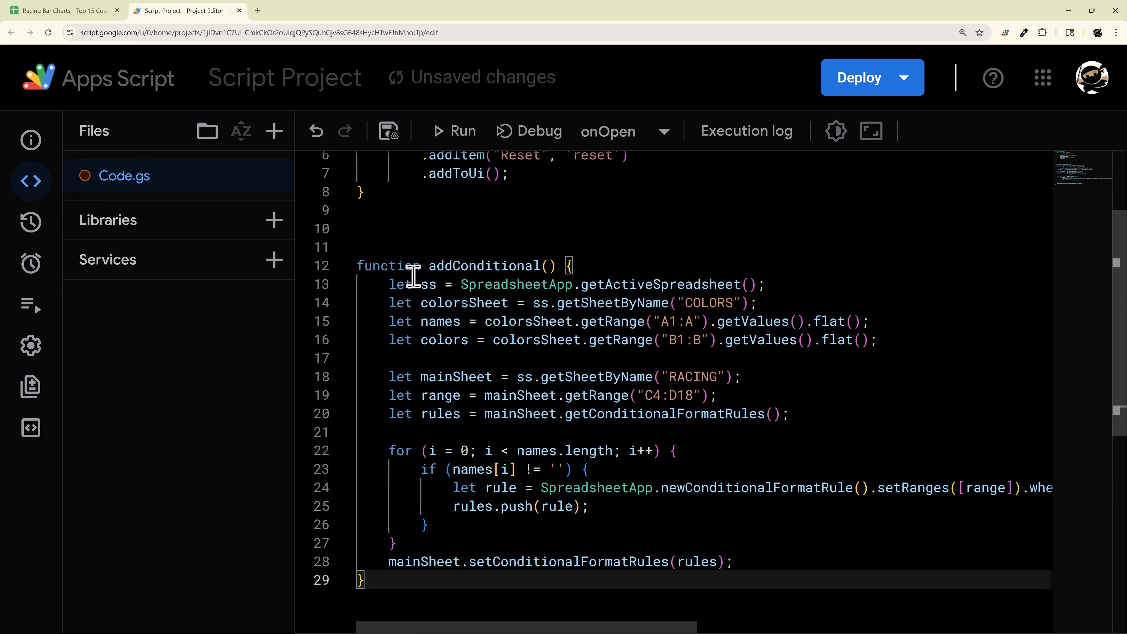
{"action": "left_click", "coordinate": [430, 213]}
{"action": "key", "text": "Return"}
{"action": "key", "text": "ctrl+s"}
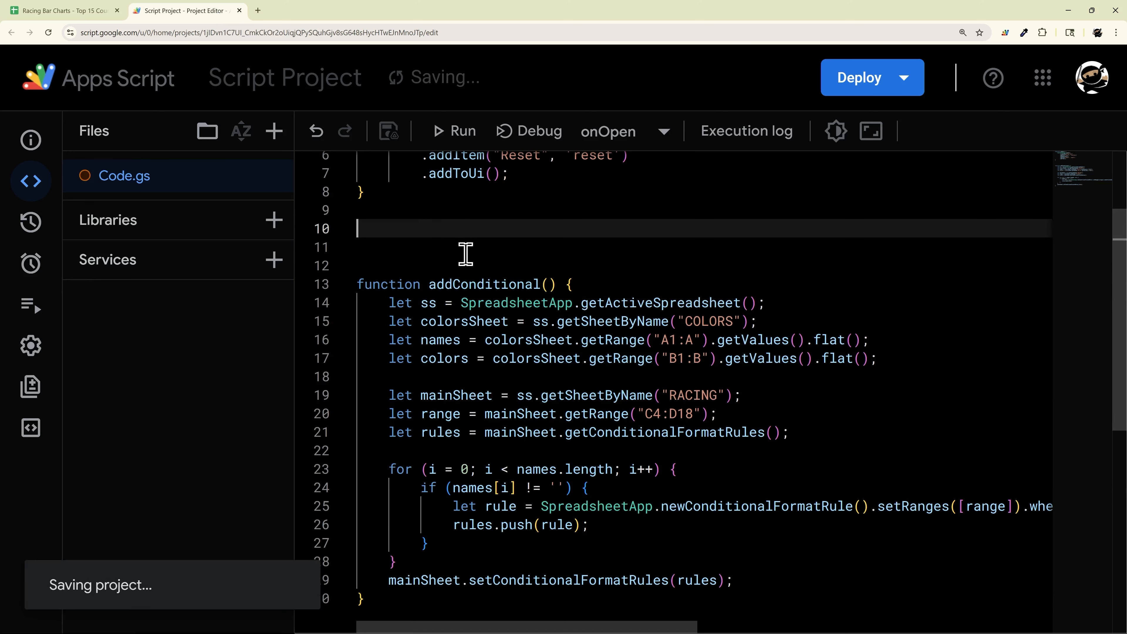
{"action": "left_click_drag", "start_coordinate": [360, 266], "coordinate": [819, 604]}
{"action": "left_click", "coordinate": [798, 463]}
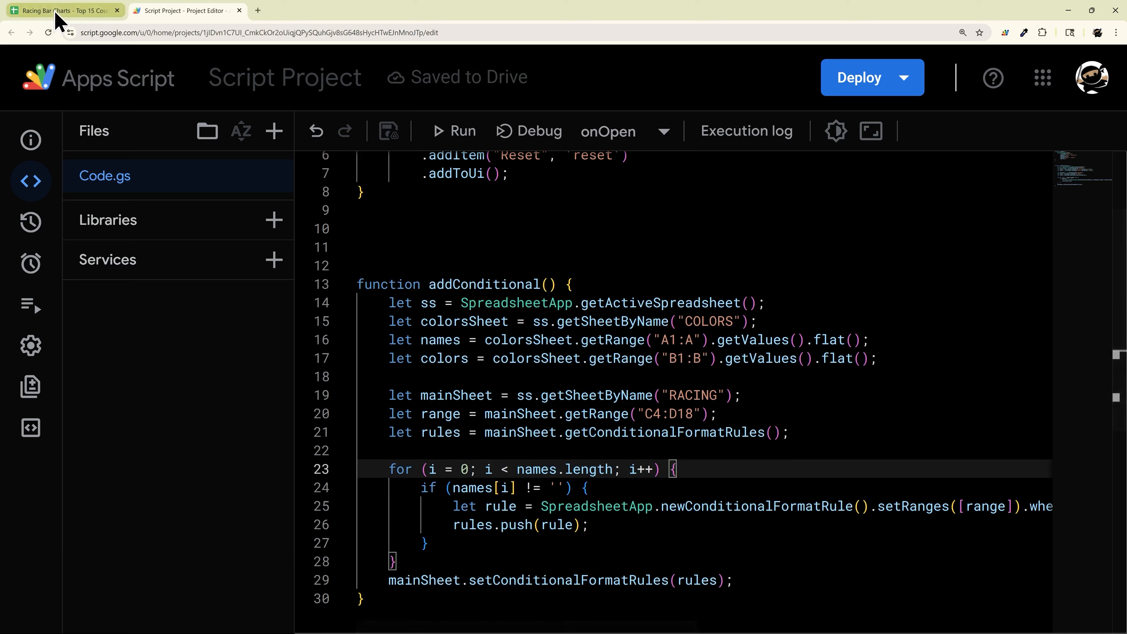
{"action": "left_click", "coordinate": [21, 11]}
{"action": "left_click", "coordinate": [284, 623]}
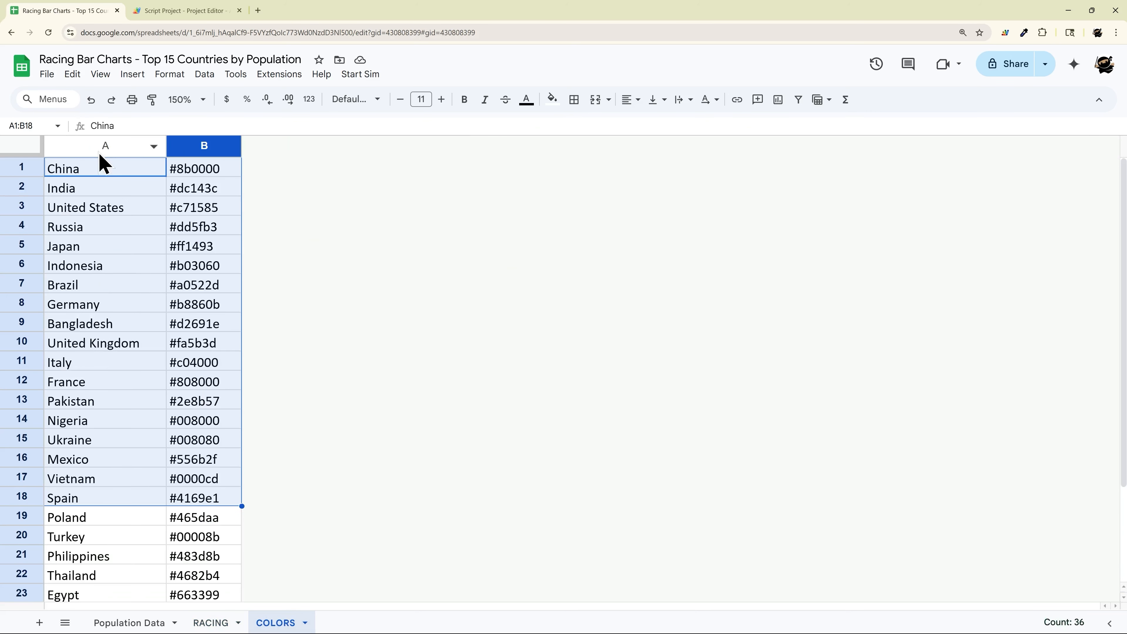
{"action": "left_click", "coordinate": [103, 165]}
{"action": "left_click", "coordinate": [104, 145]}
{"action": "left_click", "coordinate": [217, 145]}
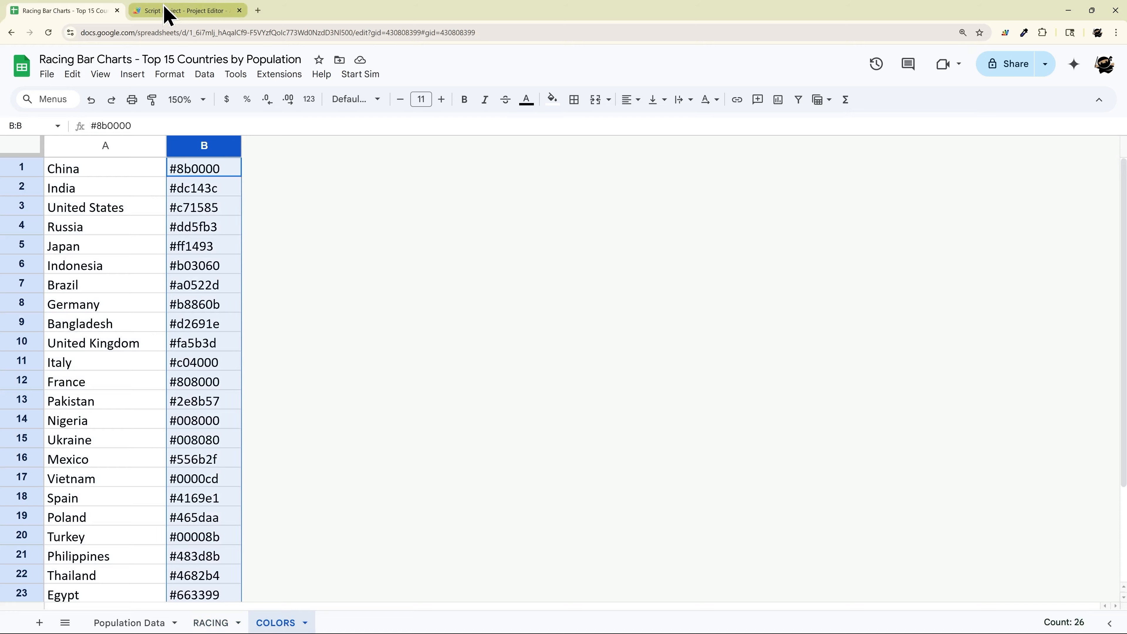
{"action": "left_click", "coordinate": [168, 10]}
{"action": "left_click_drag", "start_coordinate": [773, 322], "coordinate": [485, 315]}
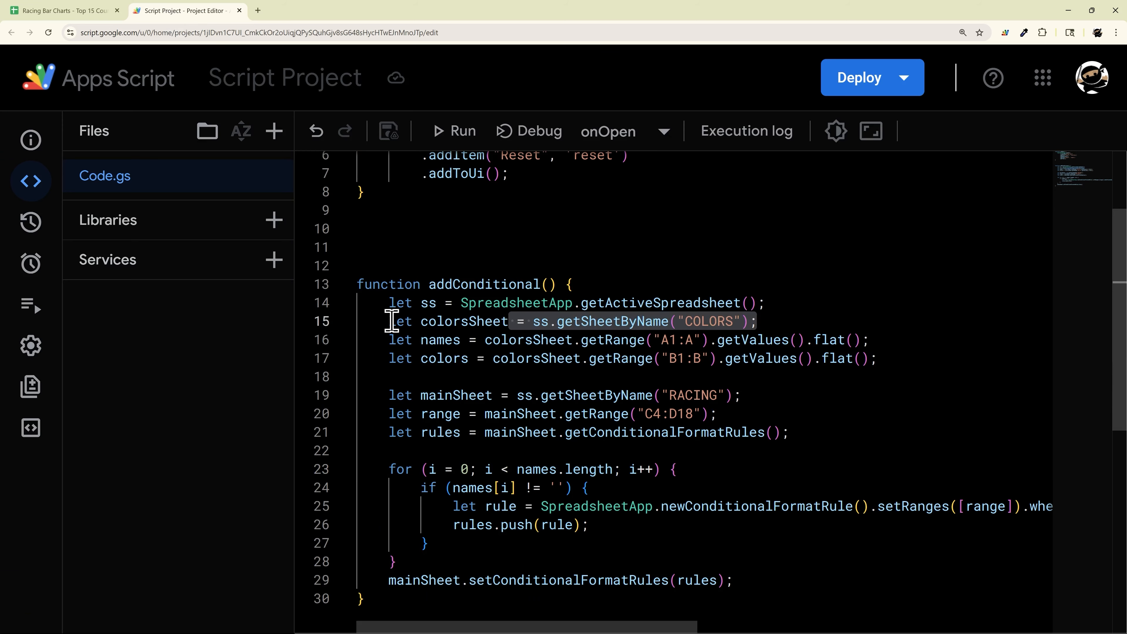
{"action": "left_click_drag", "start_coordinate": [392, 321], "coordinate": [926, 368]}
{"action": "left_click", "coordinate": [80, 11]}
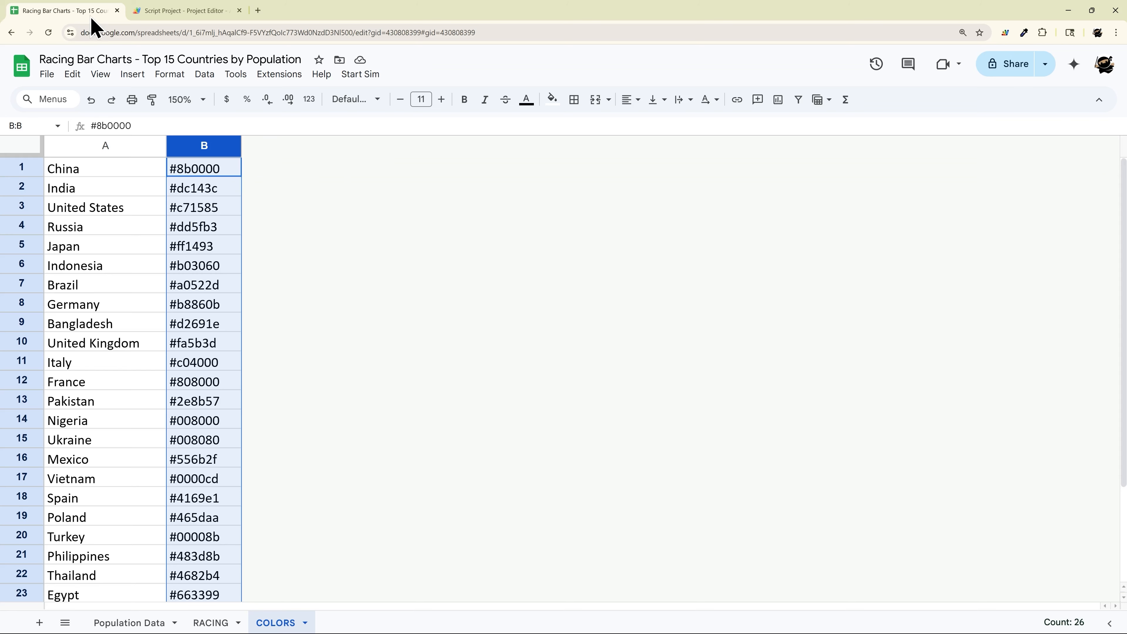
{"action": "left_click", "coordinate": [212, 622]}
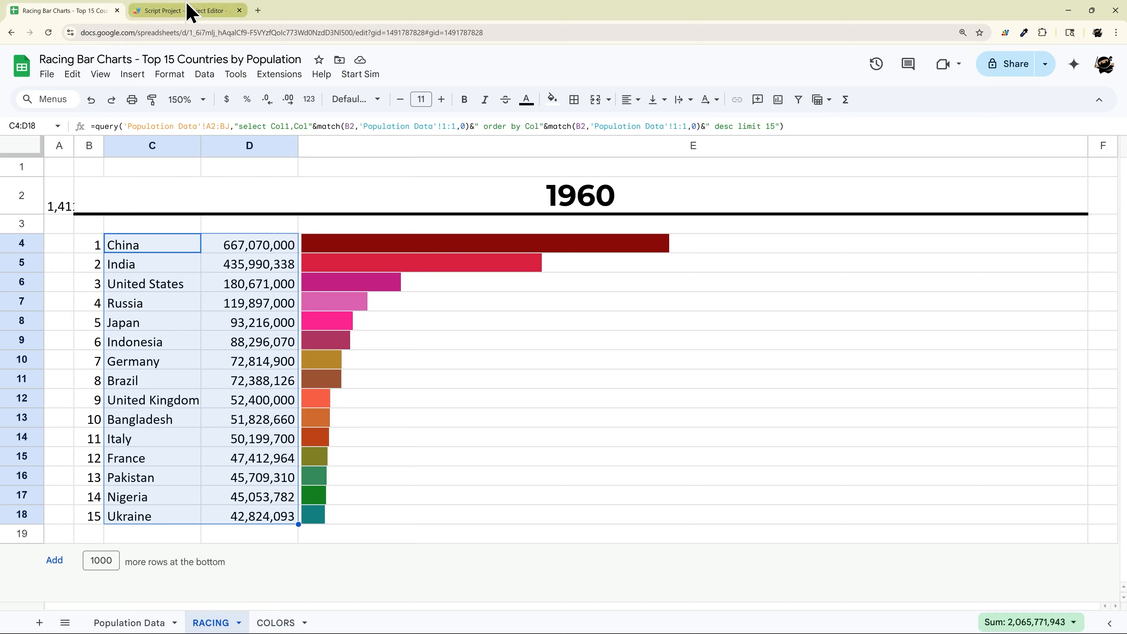
{"action": "left_click", "coordinate": [187, 11]}
{"action": "left_click_drag", "start_coordinate": [422, 395], "coordinate": [346, 421]}
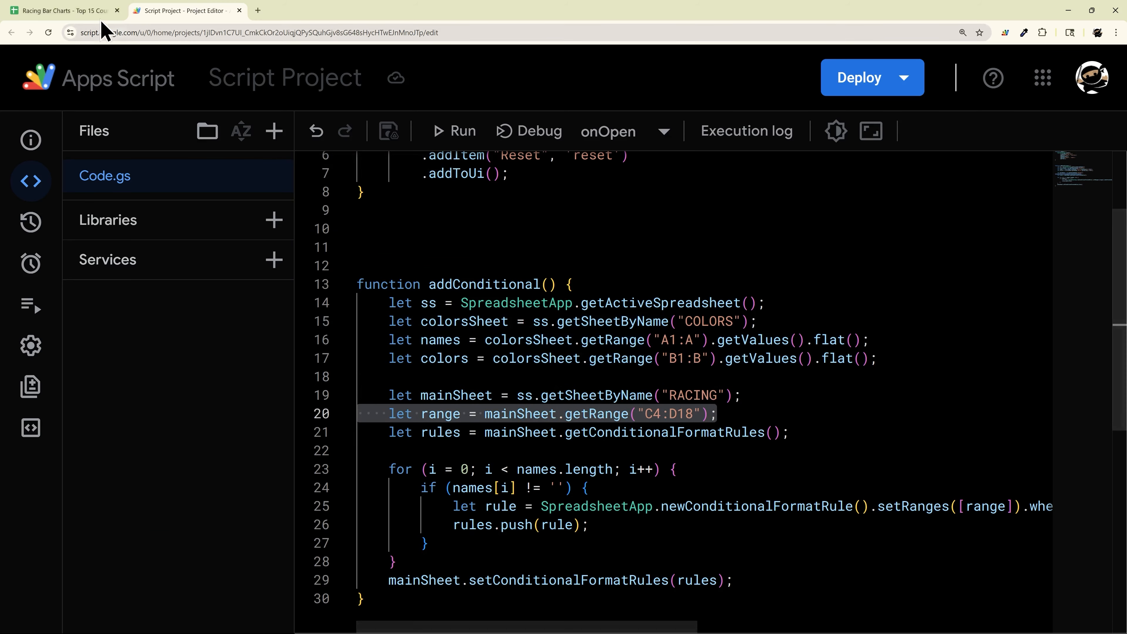
{"action": "left_click", "coordinate": [89, 11]}
{"action": "left_click_drag", "start_coordinate": [157, 248], "coordinate": [252, 523]}
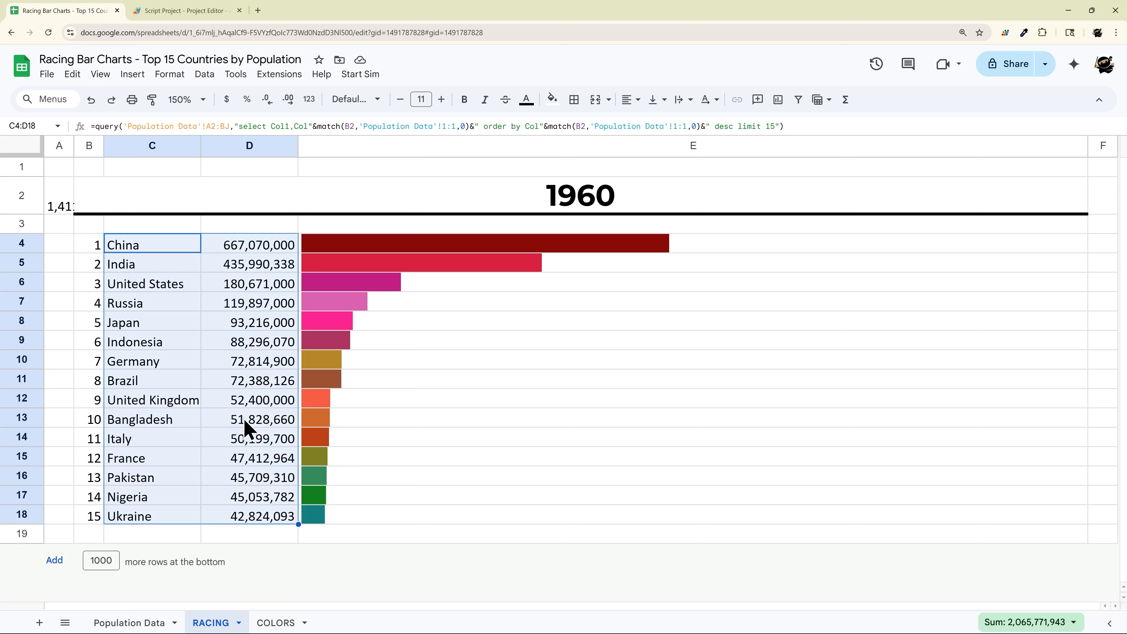
{"action": "left_click", "coordinate": [208, 11]}
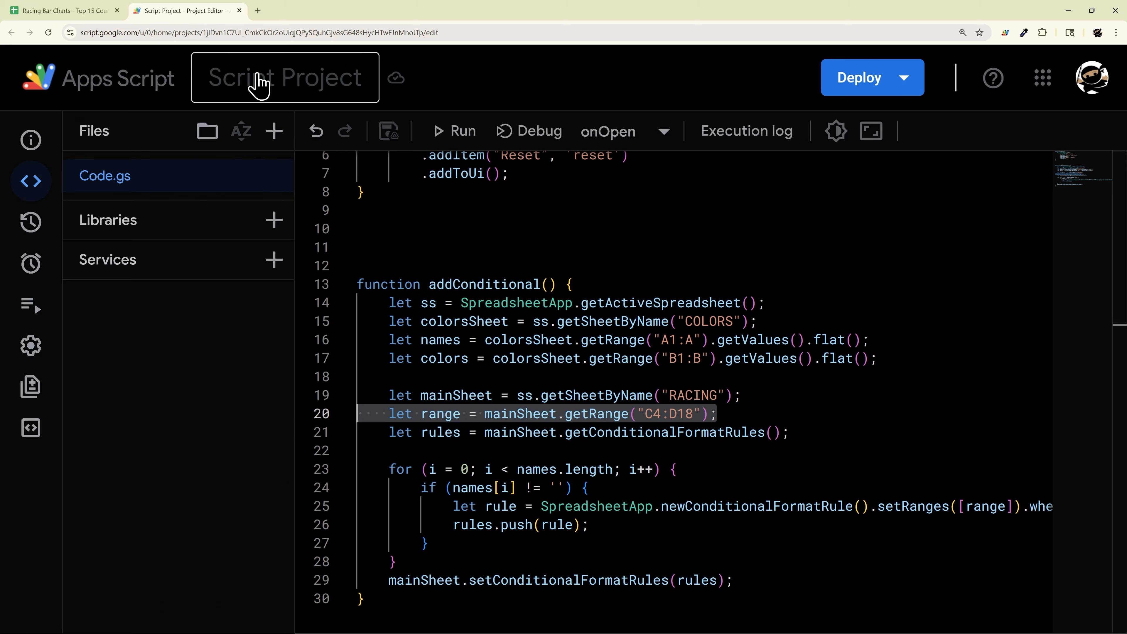
{"action": "left_click_drag", "start_coordinate": [686, 321], "coordinate": [733, 321]}
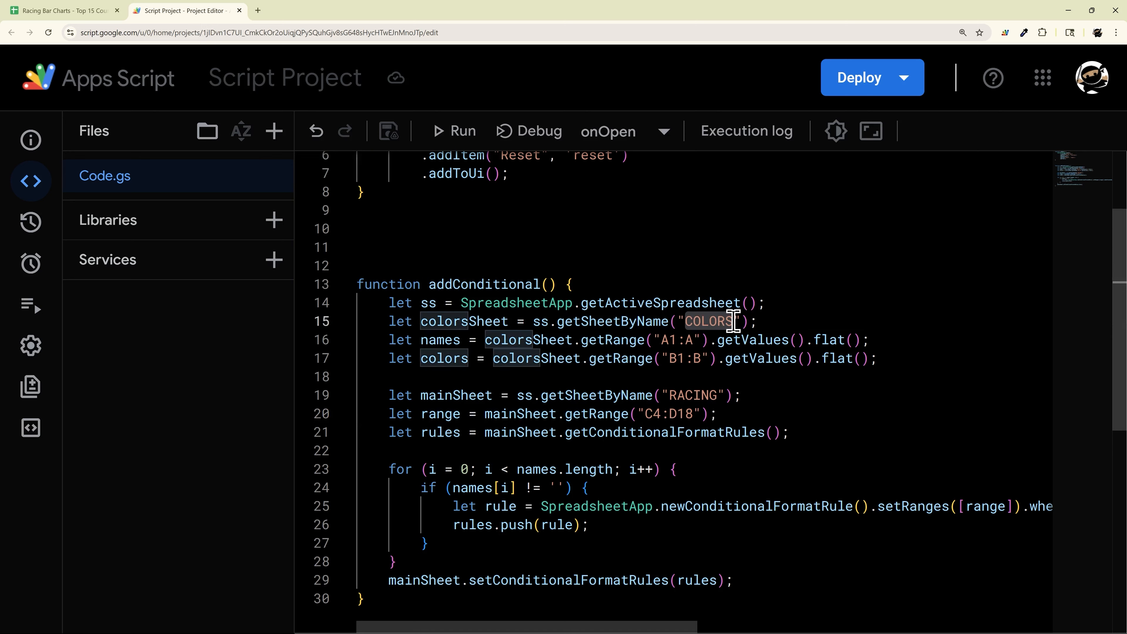
{"action": "left_click_drag", "start_coordinate": [671, 395], "coordinate": [722, 395]}
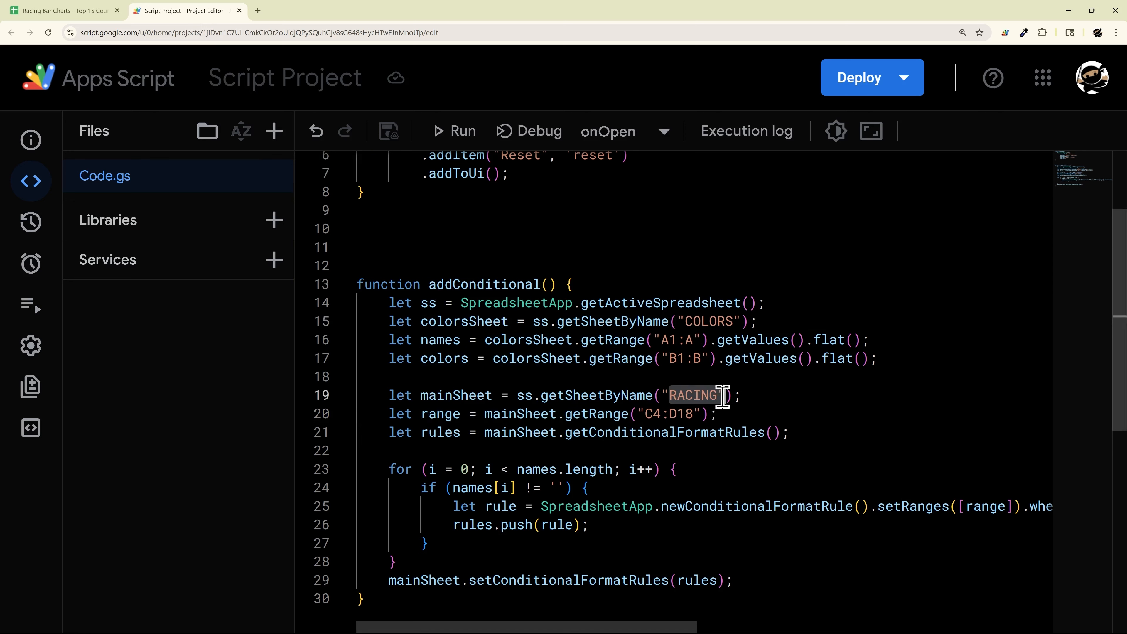
{"action": "left_click", "coordinate": [787, 411]}
{"action": "scroll", "coordinate": [630, 439], "scroll_direction": "down", "scroll_amount": 1}
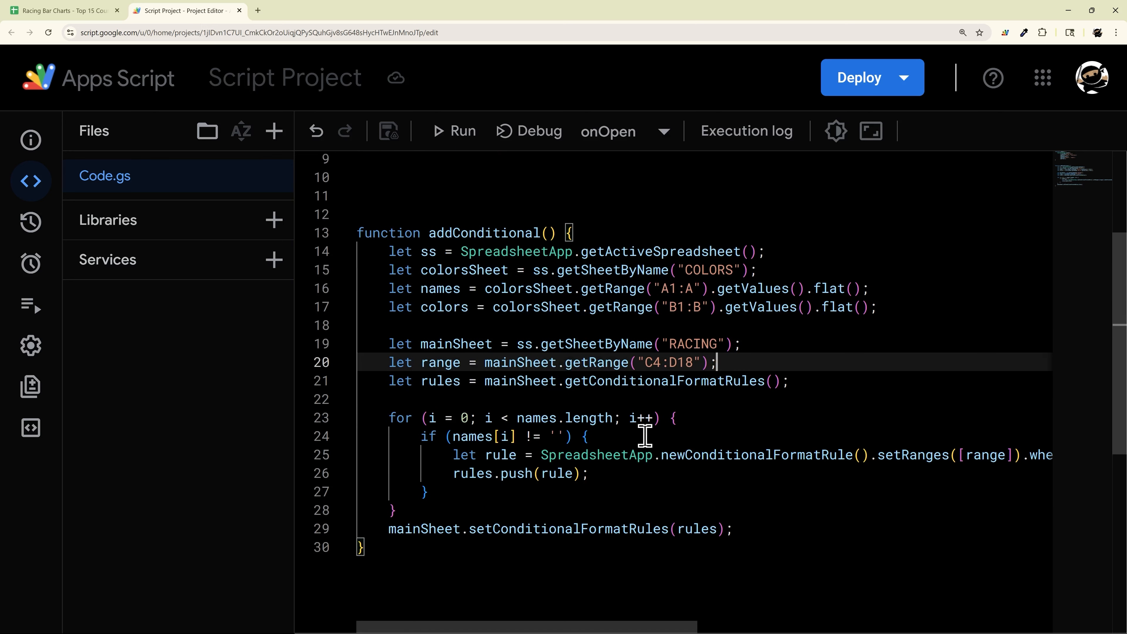
{"action": "left_click_drag", "start_coordinate": [501, 626], "coordinate": [821, 633]}
{"action": "left_click_drag", "start_coordinate": [514, 453], "coordinate": [814, 454]}
{"action": "left_click_drag", "start_coordinate": [800, 625], "coordinate": [207, 613]}
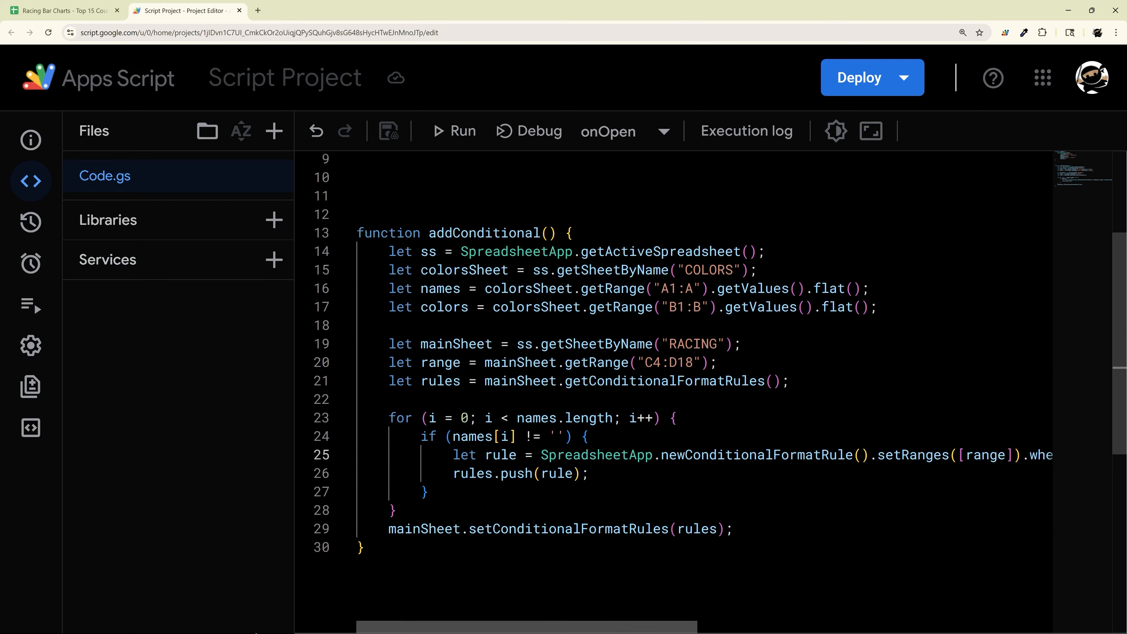
{"action": "scroll", "coordinate": [501, 343], "scroll_direction": "up", "scroll_amount": 3}
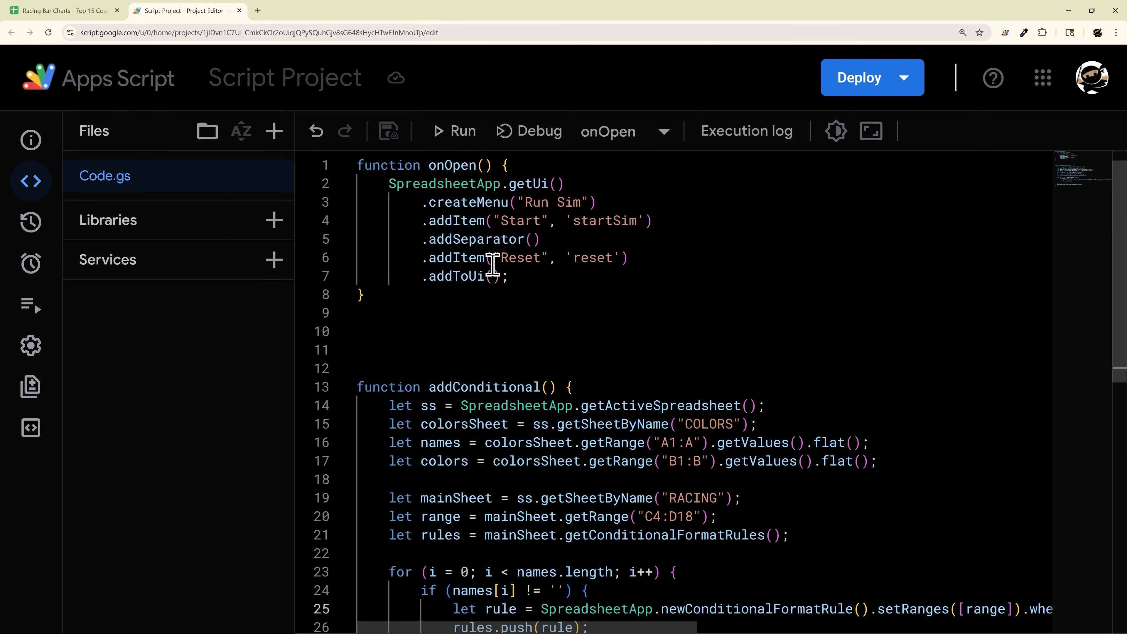
{"action": "scroll", "coordinate": [444, 311], "scroll_direction": "down", "scroll_amount": 6}
{"action": "left_click", "coordinate": [401, 454]}
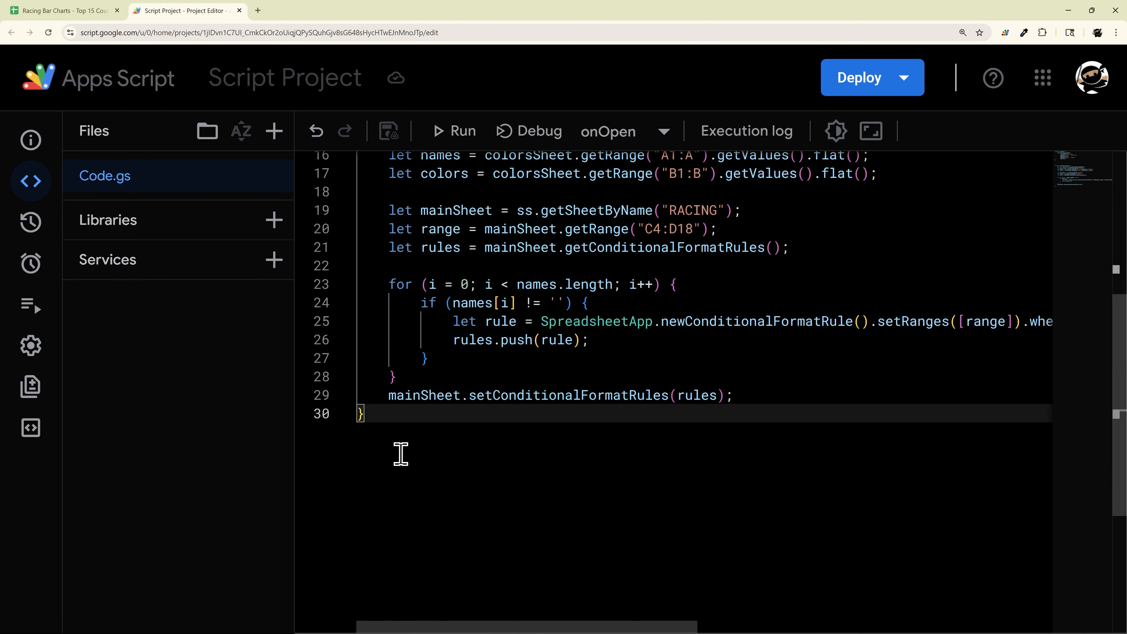
{"action": "key", "text": "Return"}
{"action": "key", "text": "Return"}
{"action": "type", "text": "/*"}
{"action": "key", "text": "Return"}
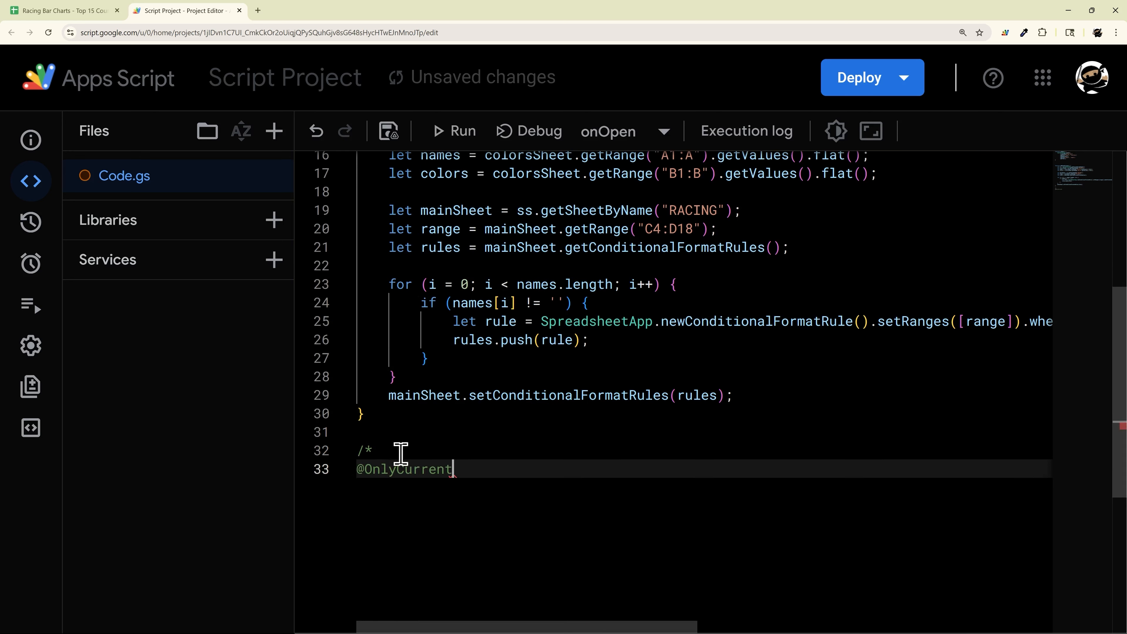
{"action": "type", "text": "@OnlyCurrentDoc"}
{"action": "key", "text": "Return"}
{"action": "key", "text": "ctrl+s"}
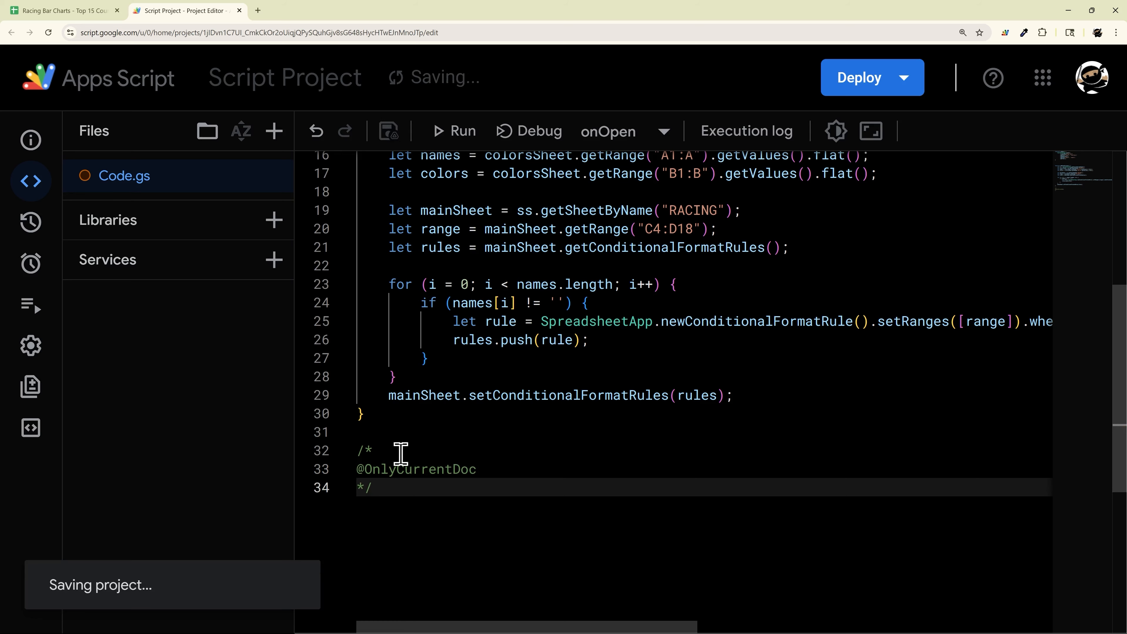
{"action": "scroll", "coordinate": [430, 337], "scroll_direction": "up", "scroll_amount": 7}
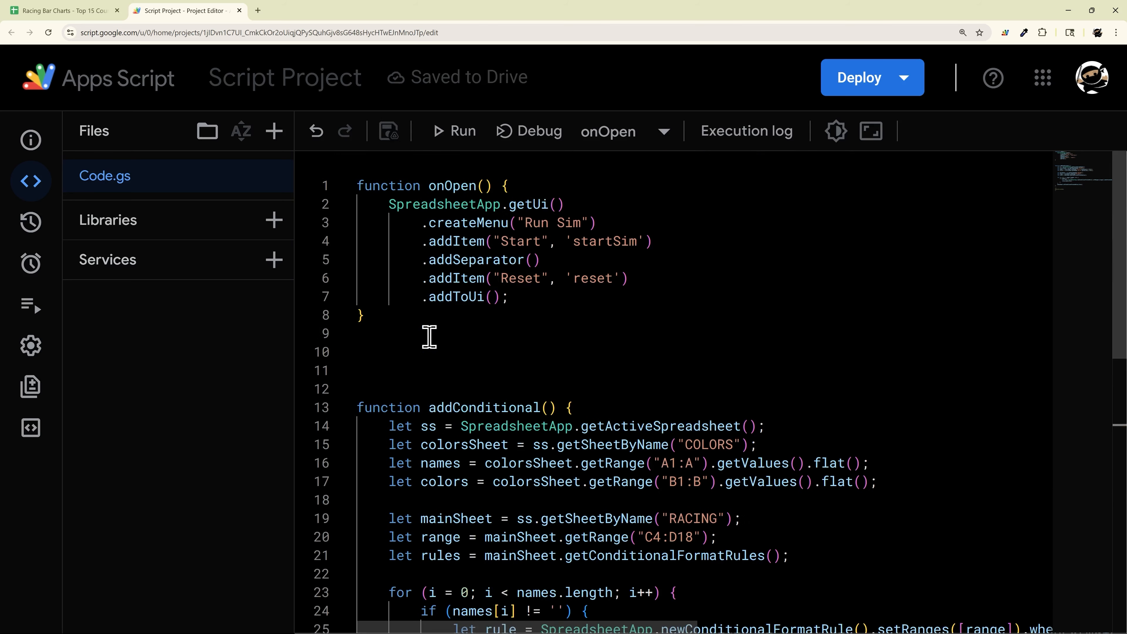
Step: Run onOpen and authorise the script to access the spreadsheet with your Google account
{"action": "left_click", "coordinate": [463, 133]}
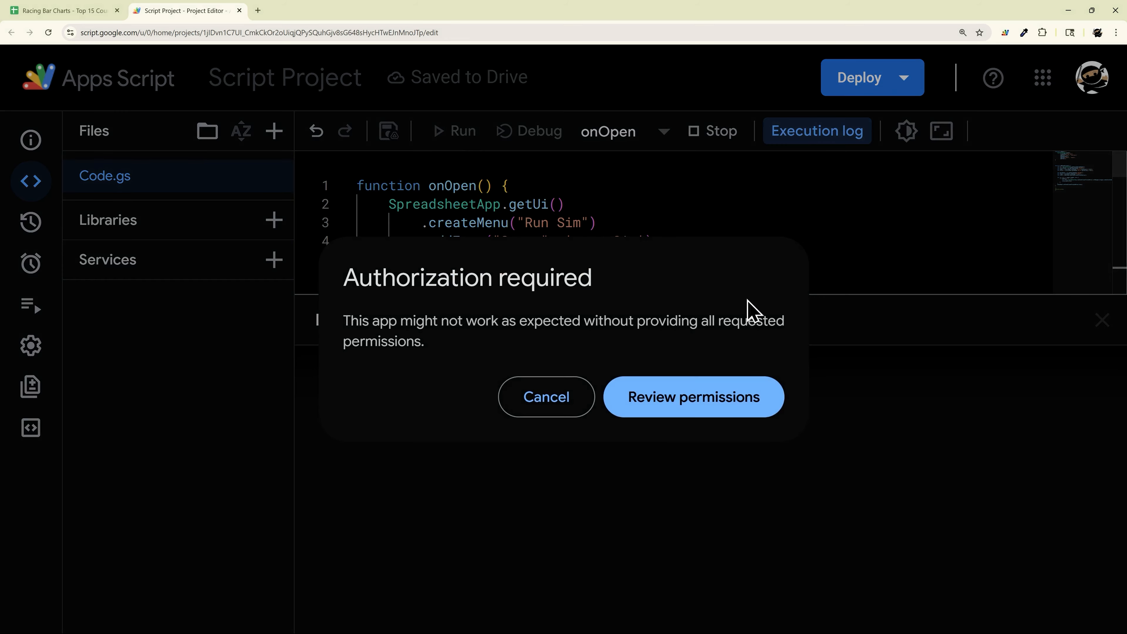
{"action": "left_click", "coordinate": [682, 400]}
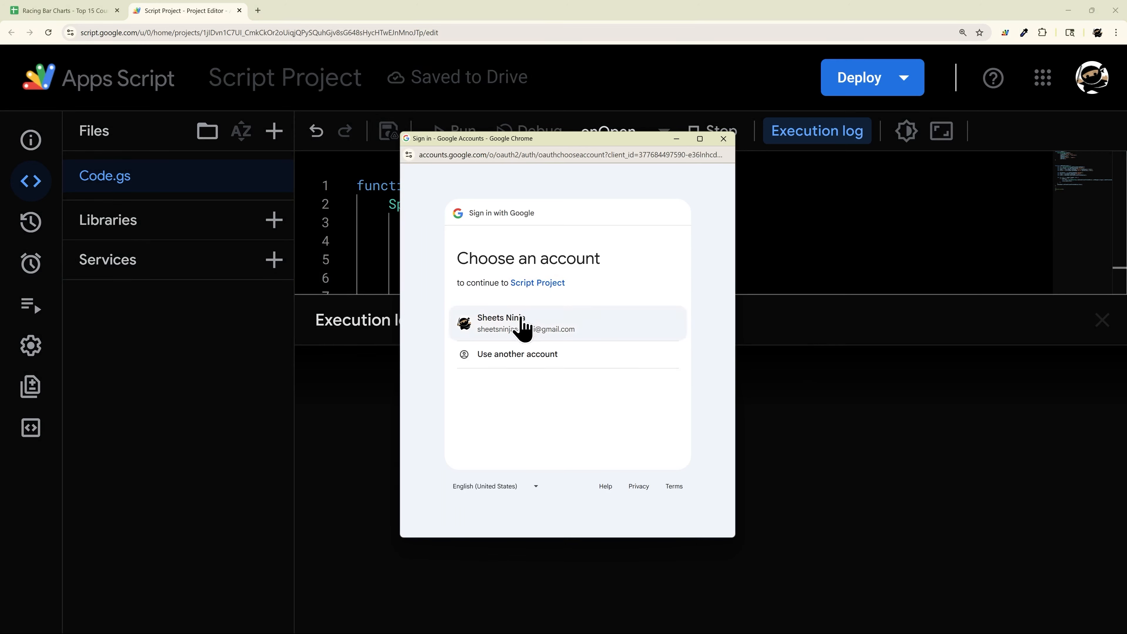
{"action": "left_click", "coordinate": [520, 322]}
{"action": "scroll", "coordinate": [568, 401], "scroll_direction": "down", "scroll_amount": 2}
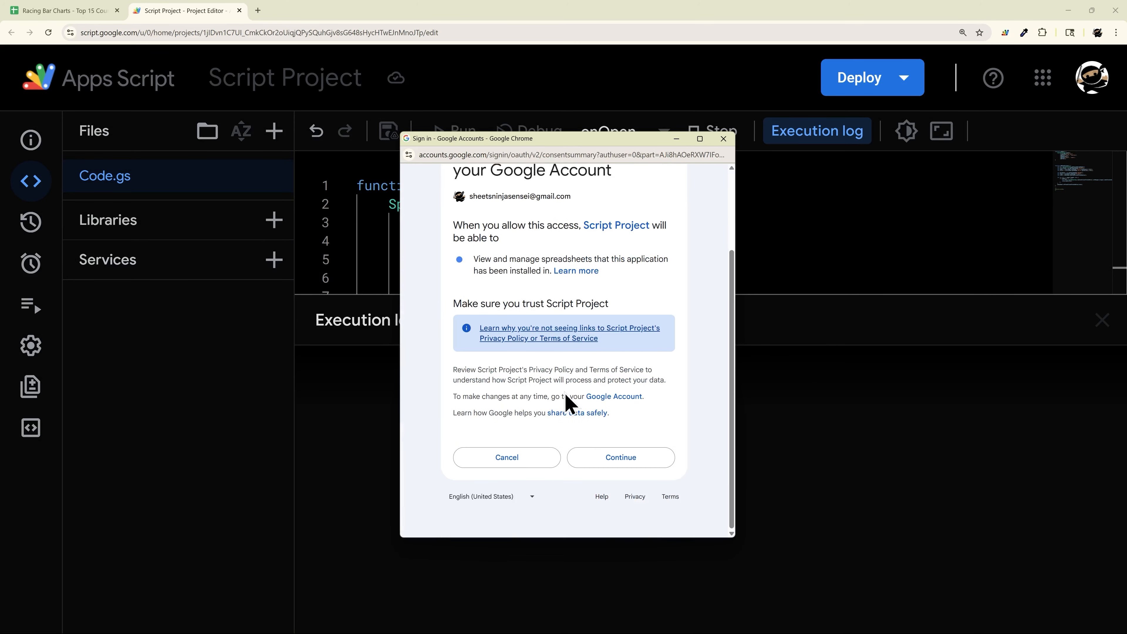
{"action": "left_click_drag", "start_coordinate": [460, 261], "coordinate": [614, 282]}
{"action": "left_click", "coordinate": [621, 460]}
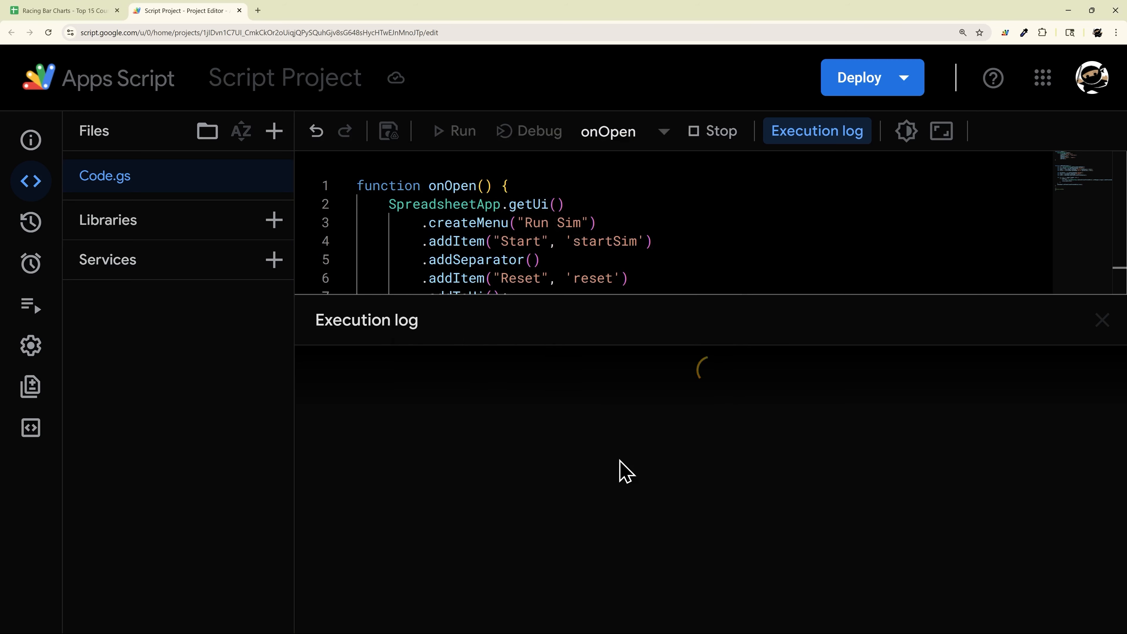
Step: Run addConditional so the C4:D18 names and populations get country colours, then view the sheet
{"action": "left_click", "coordinate": [1103, 318]}
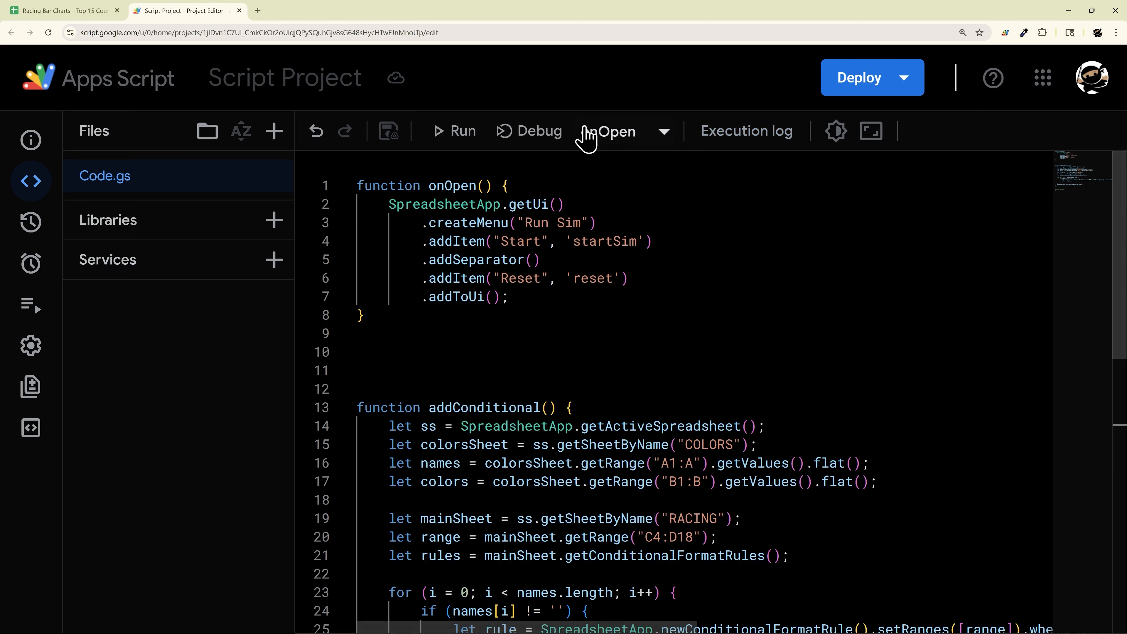
{"action": "left_click", "coordinate": [588, 135]}
{"action": "left_click", "coordinate": [612, 206]}
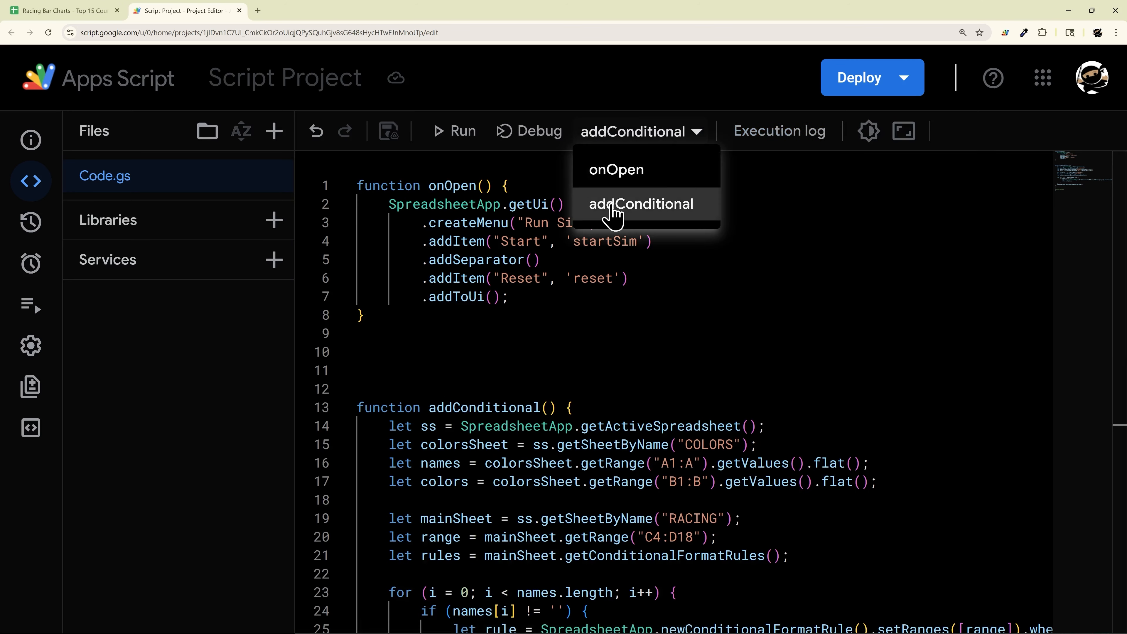
{"action": "left_click", "coordinate": [460, 136]}
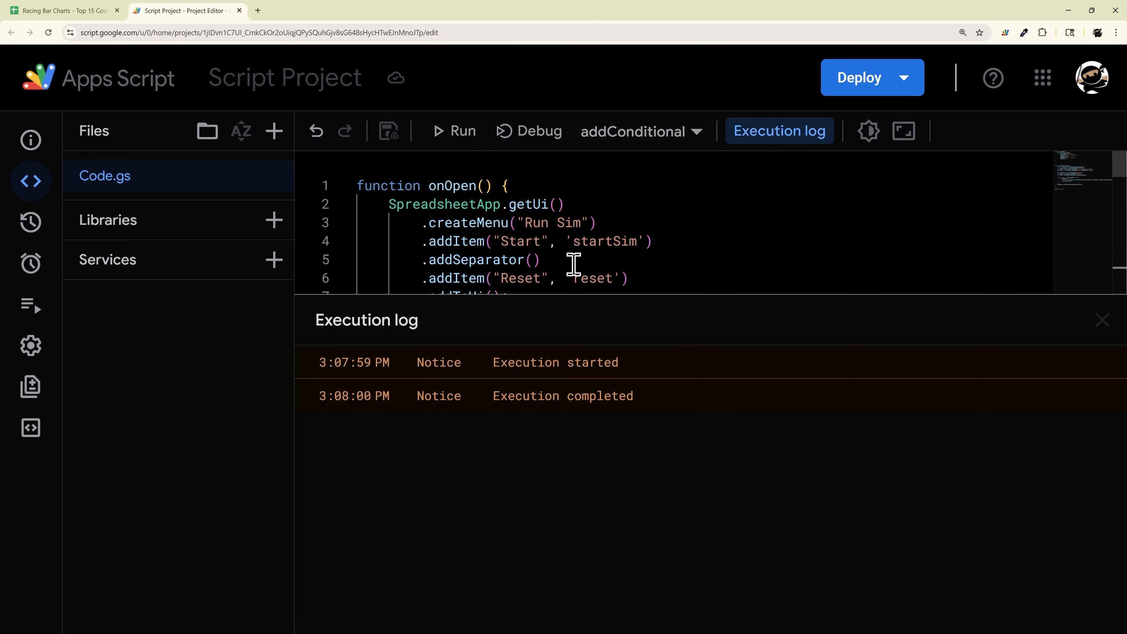
{"action": "left_click", "coordinate": [78, 11]}
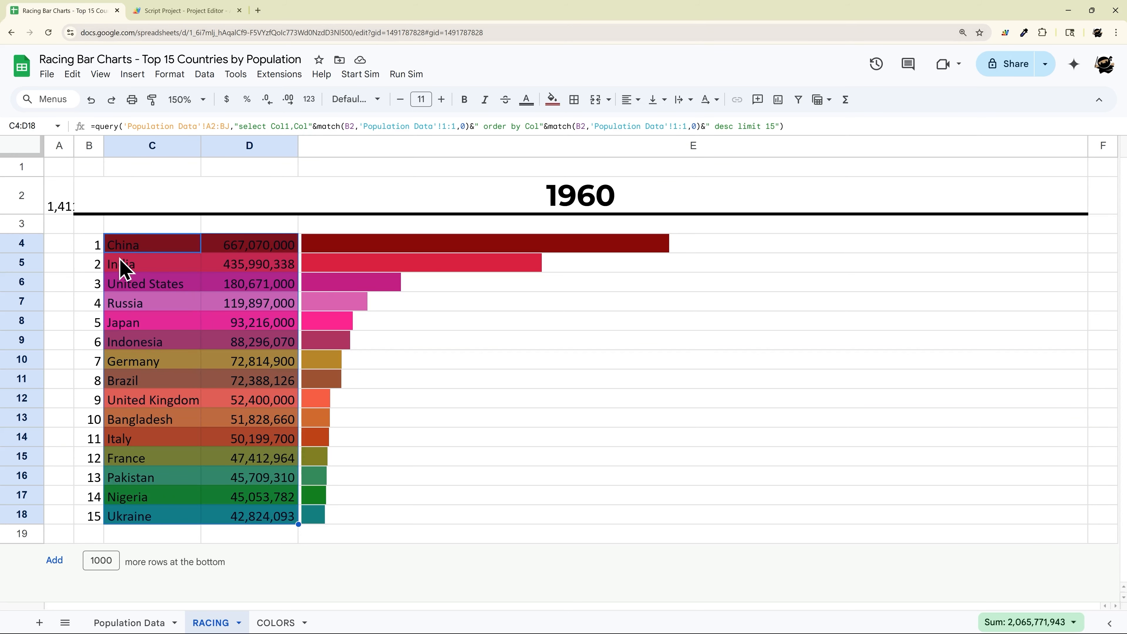
Step: Set the ranking table B4:E18 to Montserrat font, vertically centred
{"action": "left_click_drag", "start_coordinate": [88, 247], "coordinate": [513, 517]}
{"action": "left_click", "coordinate": [358, 99]}
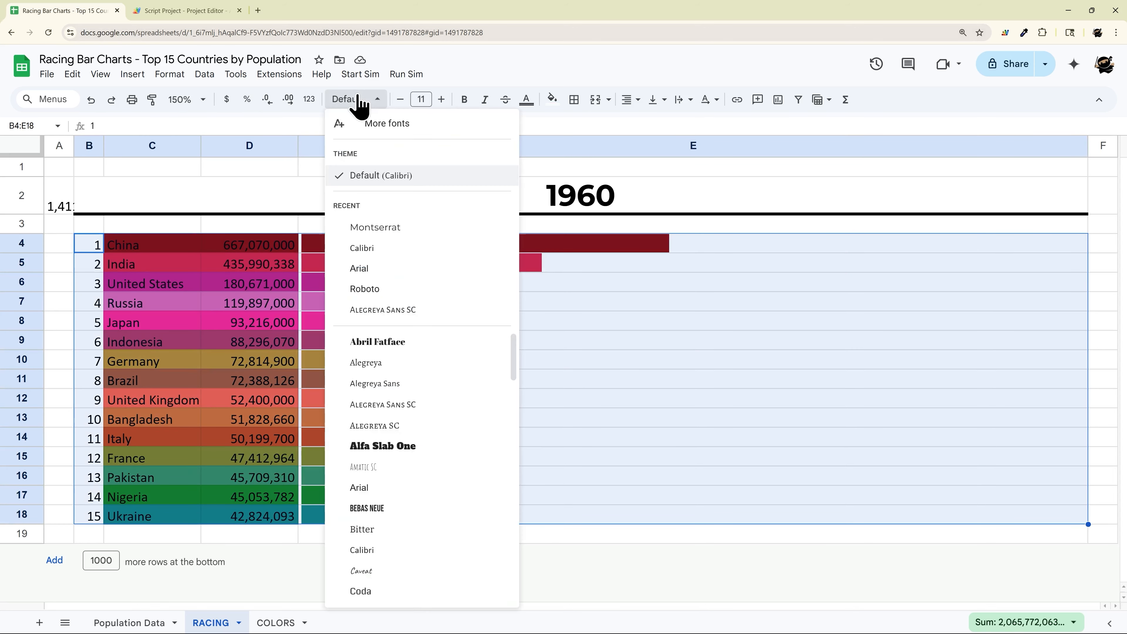
{"action": "left_click", "coordinate": [385, 225]}
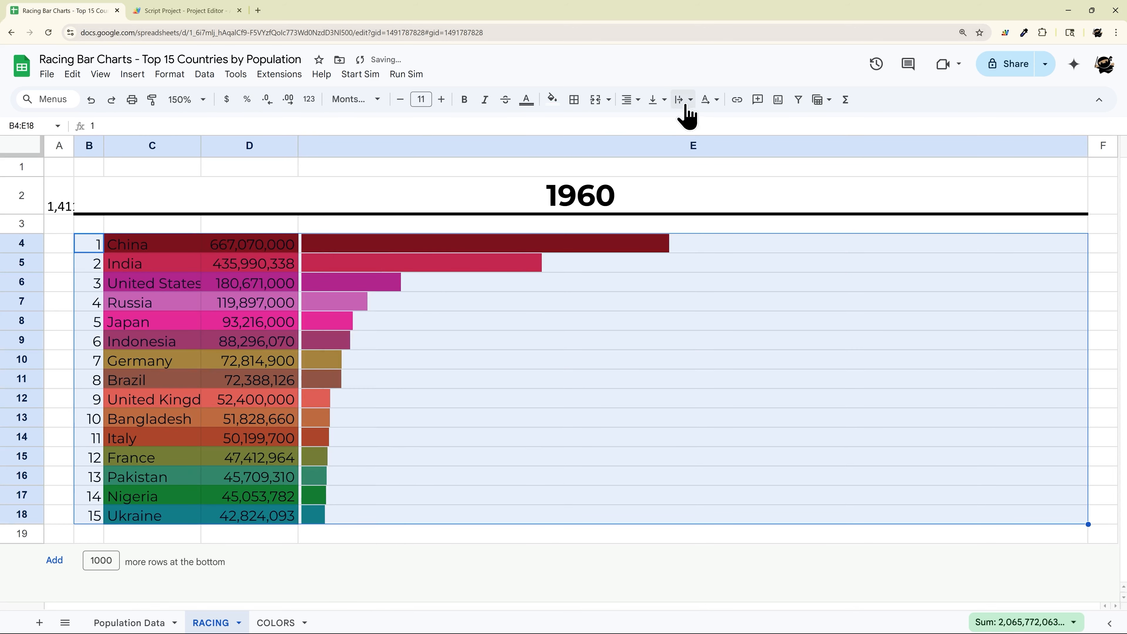
{"action": "left_click", "coordinate": [656, 99]}
{"action": "left_click", "coordinate": [674, 120]}
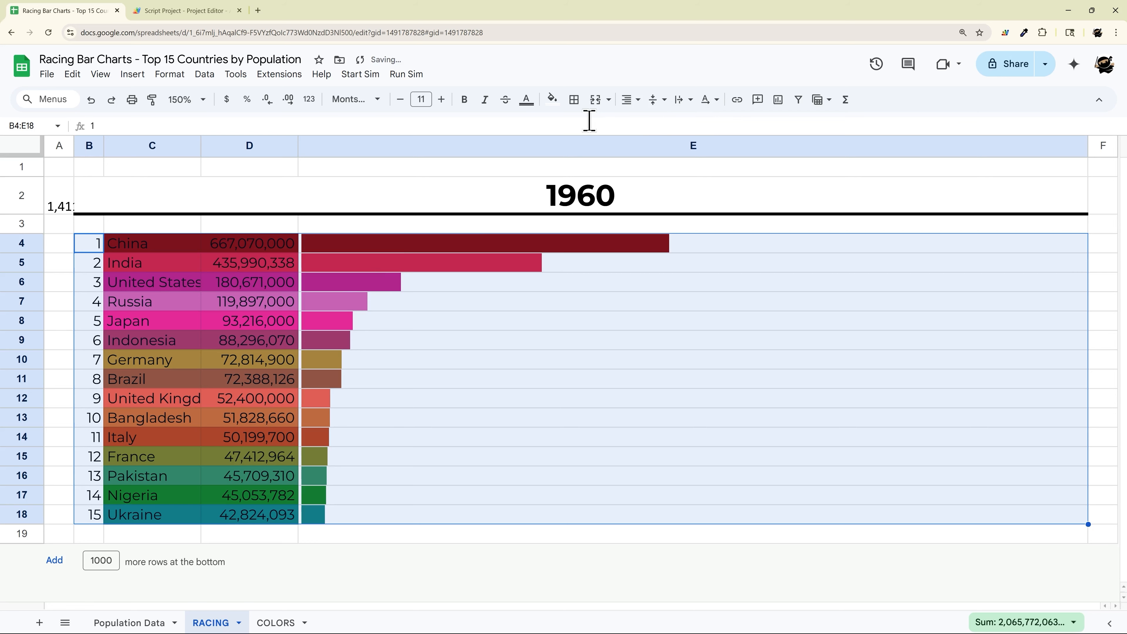
{"action": "left_click", "coordinate": [355, 343]}
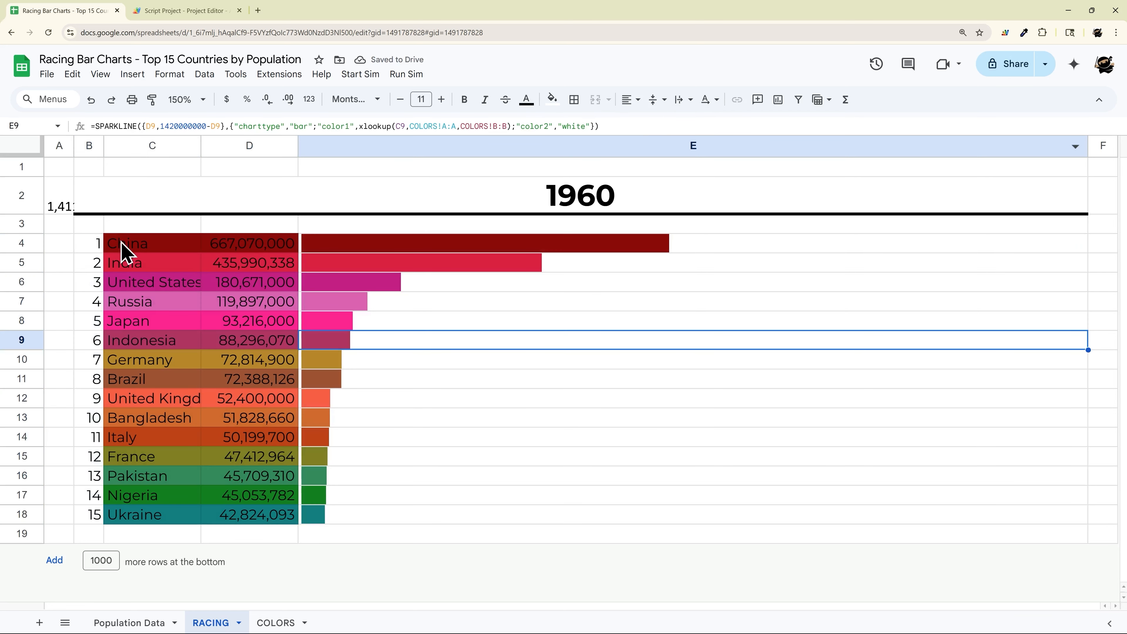
Step: Make C4:D18 text white, bold B4:D18, and widen column C to fit United Kingdom
{"action": "left_click_drag", "start_coordinate": [125, 249], "coordinate": [238, 522]}
{"action": "left_click", "coordinate": [527, 100]}
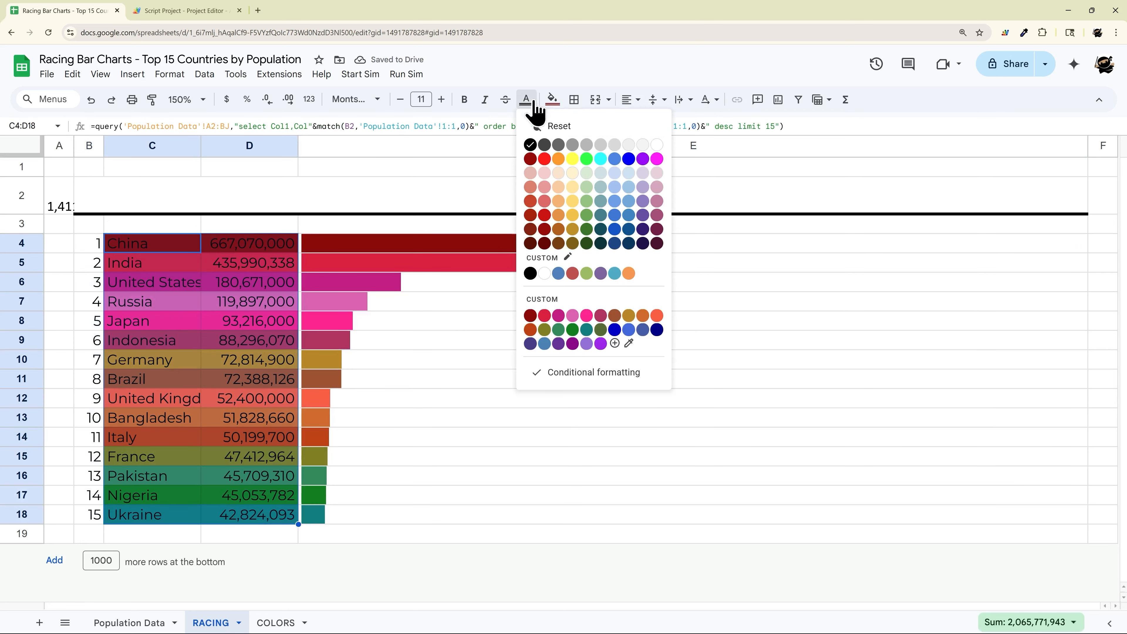
{"action": "left_click", "coordinate": [657, 154]}
{"action": "left_click_drag", "start_coordinate": [91, 250], "coordinate": [248, 522]}
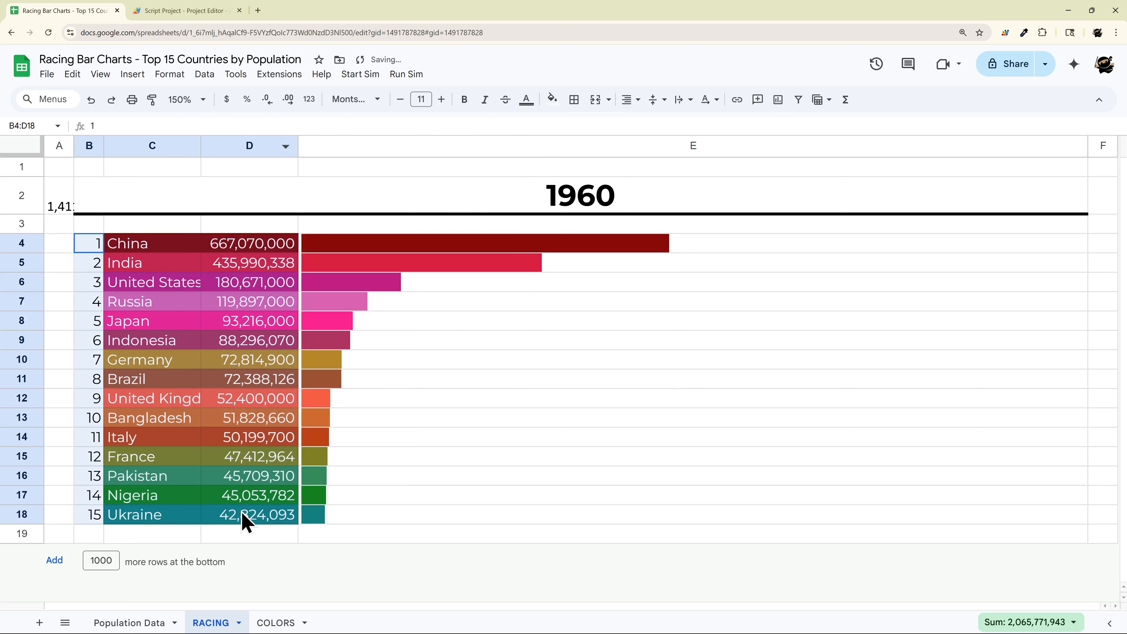
{"action": "left_click", "coordinate": [464, 100]}
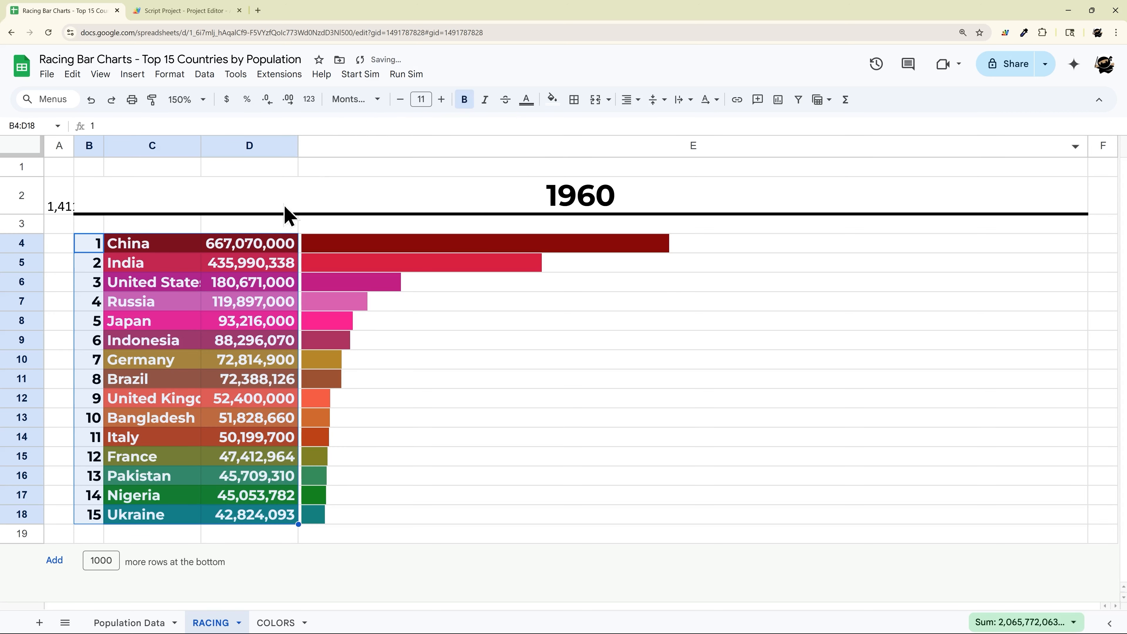
{"action": "left_click_drag", "start_coordinate": [202, 147], "coordinate": [260, 147]}
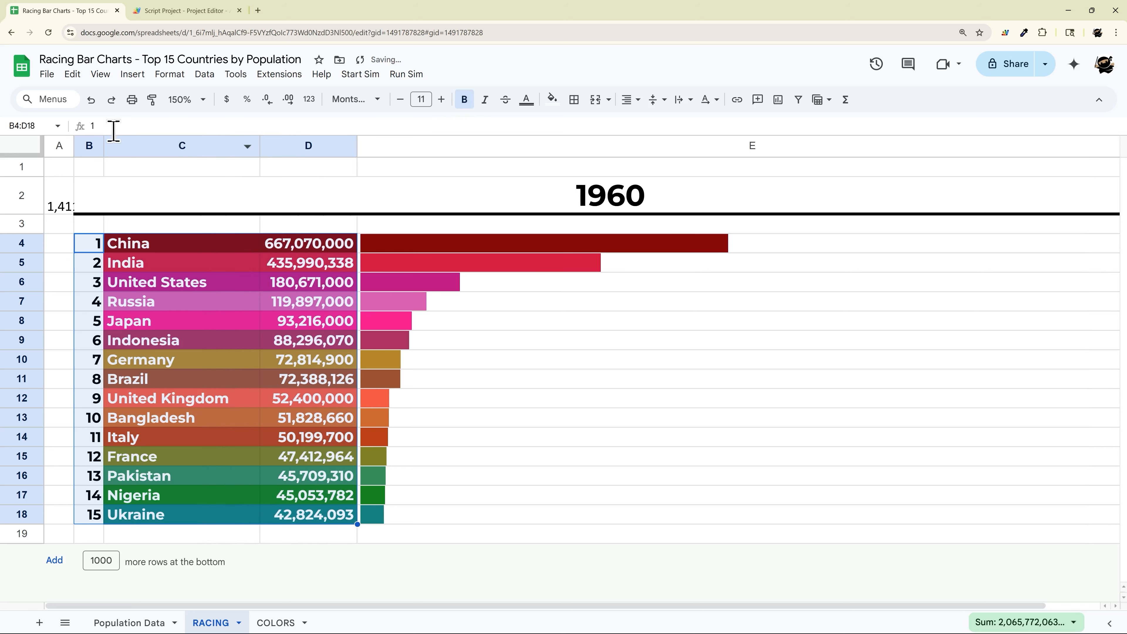
Step: Hide the sheet gridlines and clear the number in cell A2
{"action": "left_click", "coordinate": [100, 74]}
{"action": "mouse_move", "coordinate": [155, 100]}
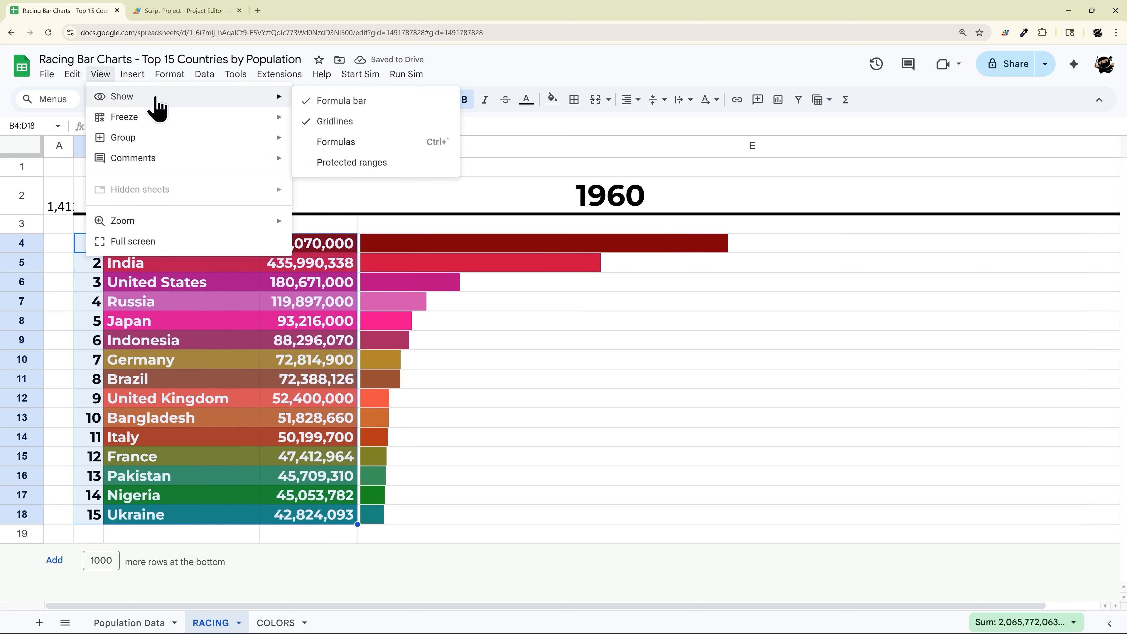
{"action": "left_click", "coordinate": [333, 121]}
{"action": "left_click", "coordinate": [60, 211]}
{"action": "key", "text": "Delete"}
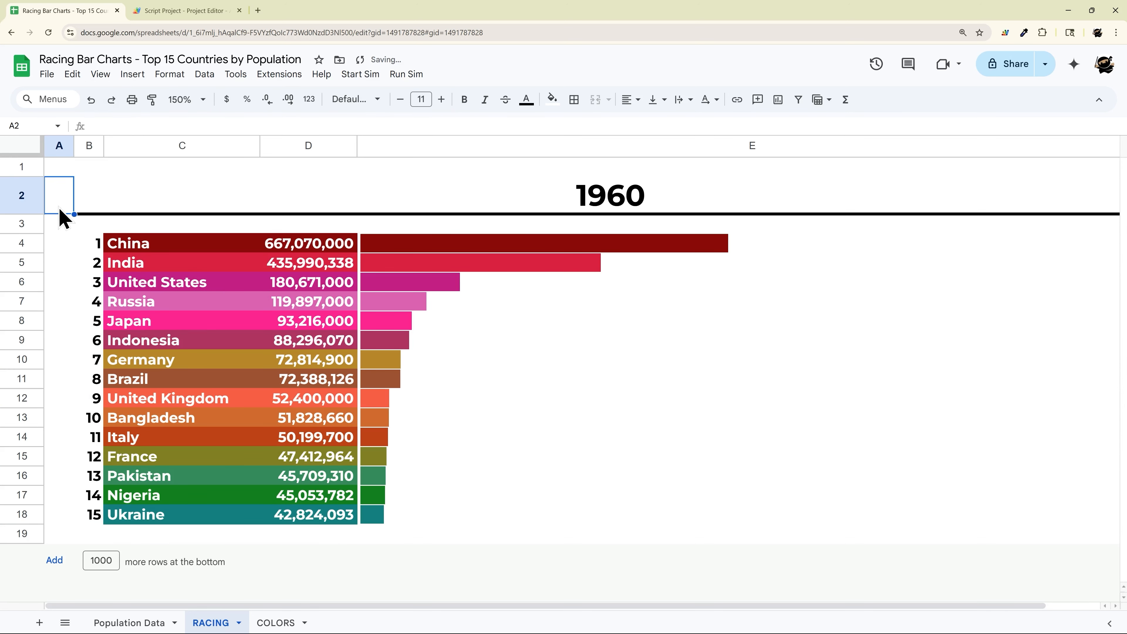
Step: Add white horizontal borders between the rows of B4:E18, plus top and bottom edges
{"action": "left_click_drag", "start_coordinate": [100, 252], "coordinate": [560, 515]}
{"action": "left_click", "coordinate": [574, 100]}
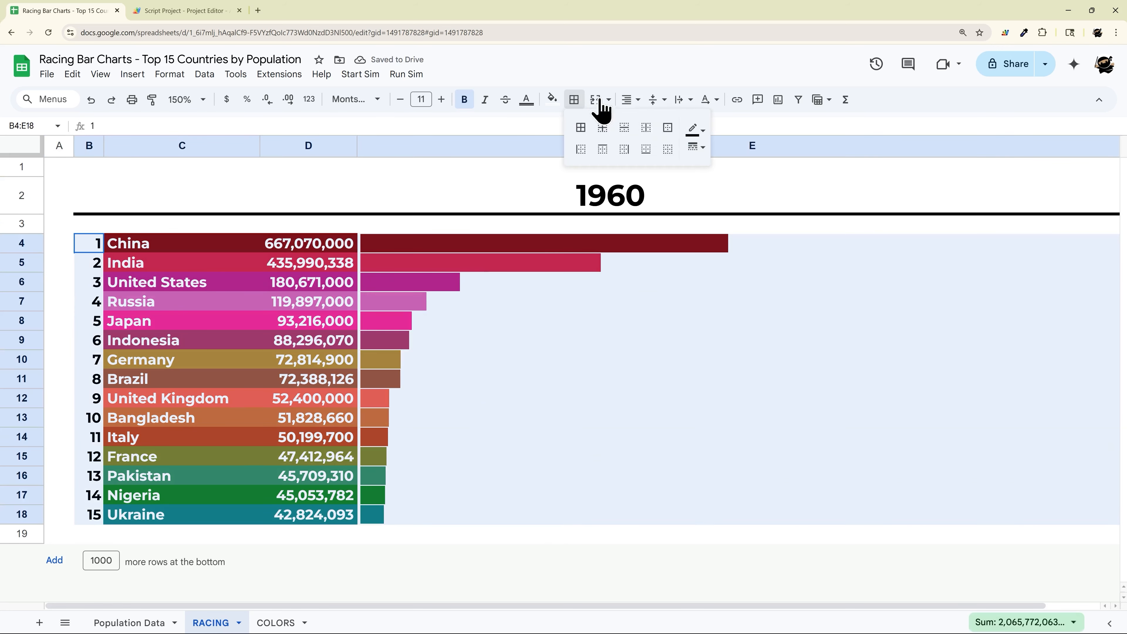
{"action": "left_click", "coordinate": [695, 129]}
{"action": "left_click", "coordinate": [825, 173]}
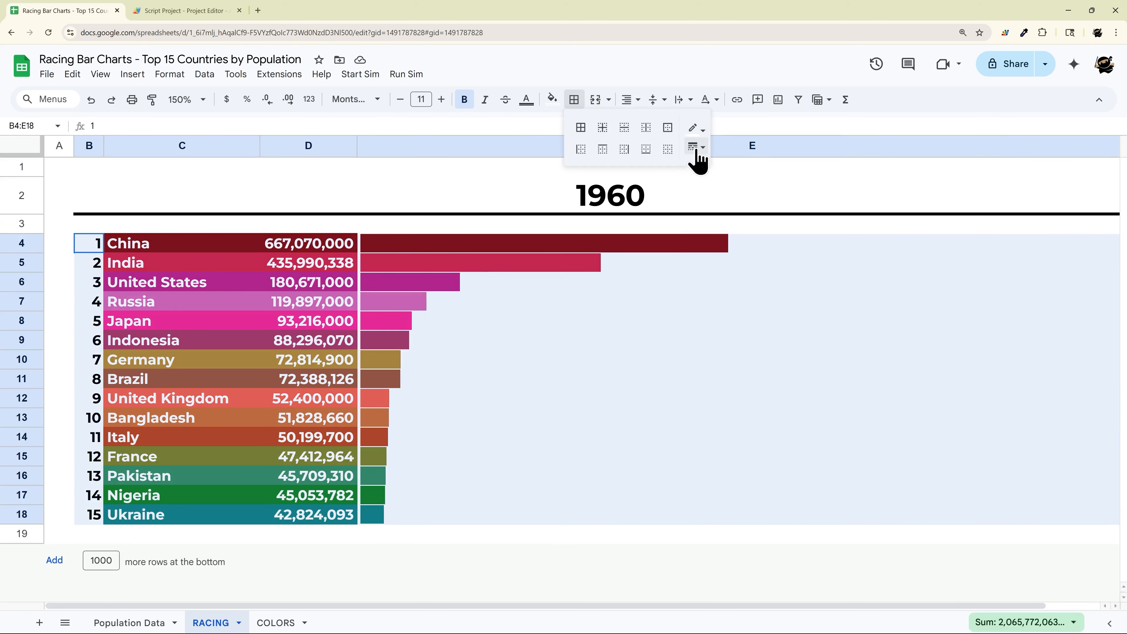
{"action": "left_click", "coordinate": [696, 148]}
{"action": "left_click", "coordinate": [729, 213]}
{"action": "left_click", "coordinate": [580, 128]}
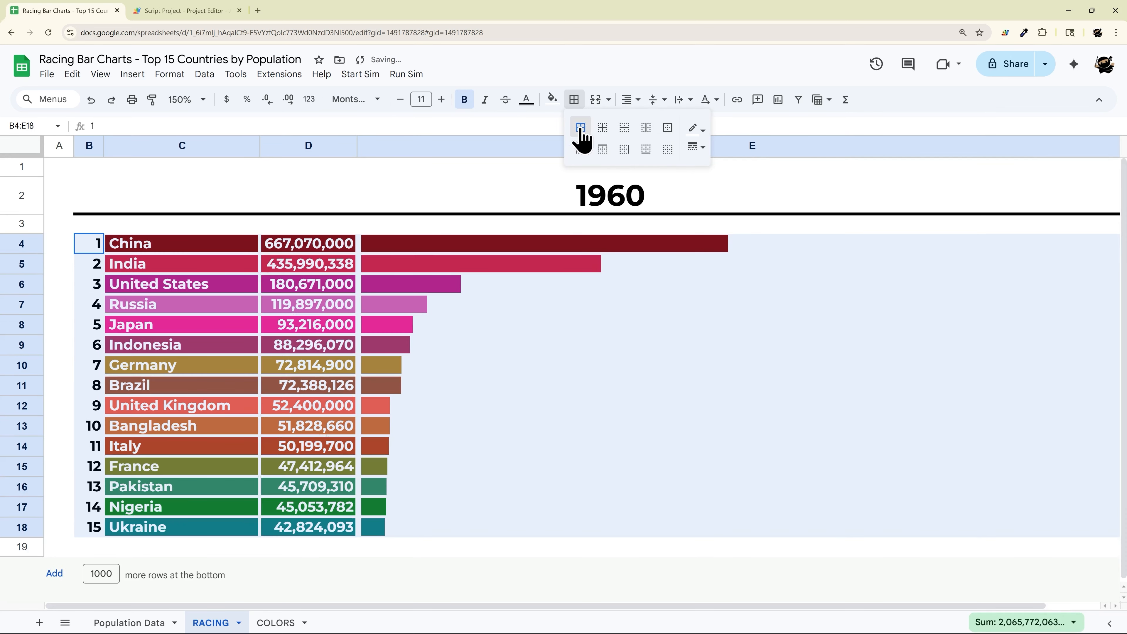
{"action": "key", "text": "ctrl+z"}
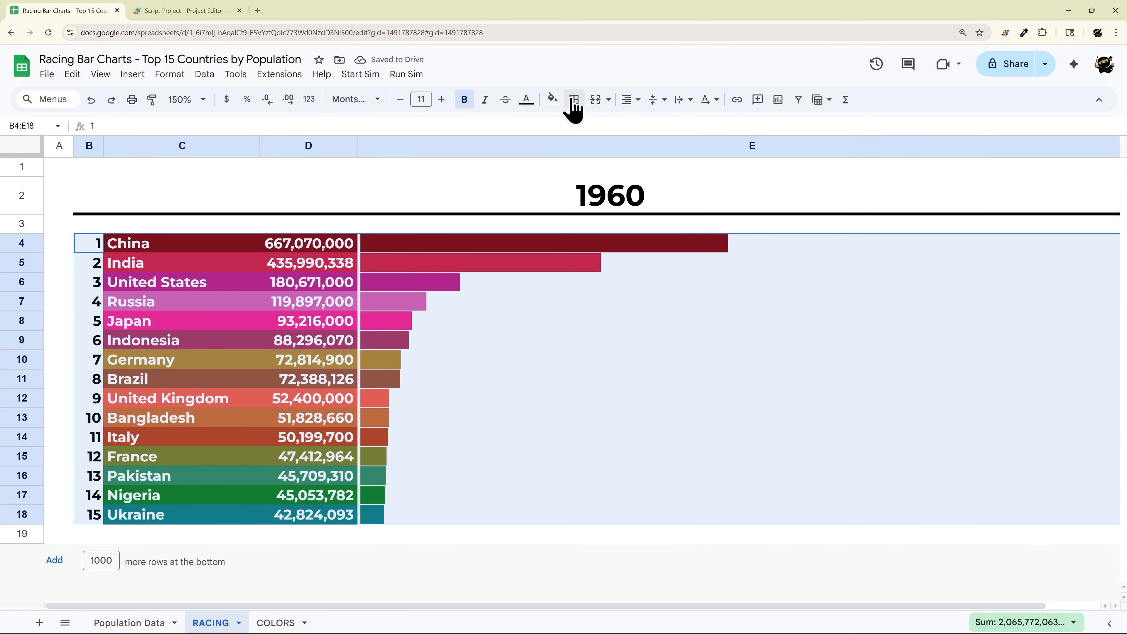
{"action": "left_click", "coordinate": [574, 102]}
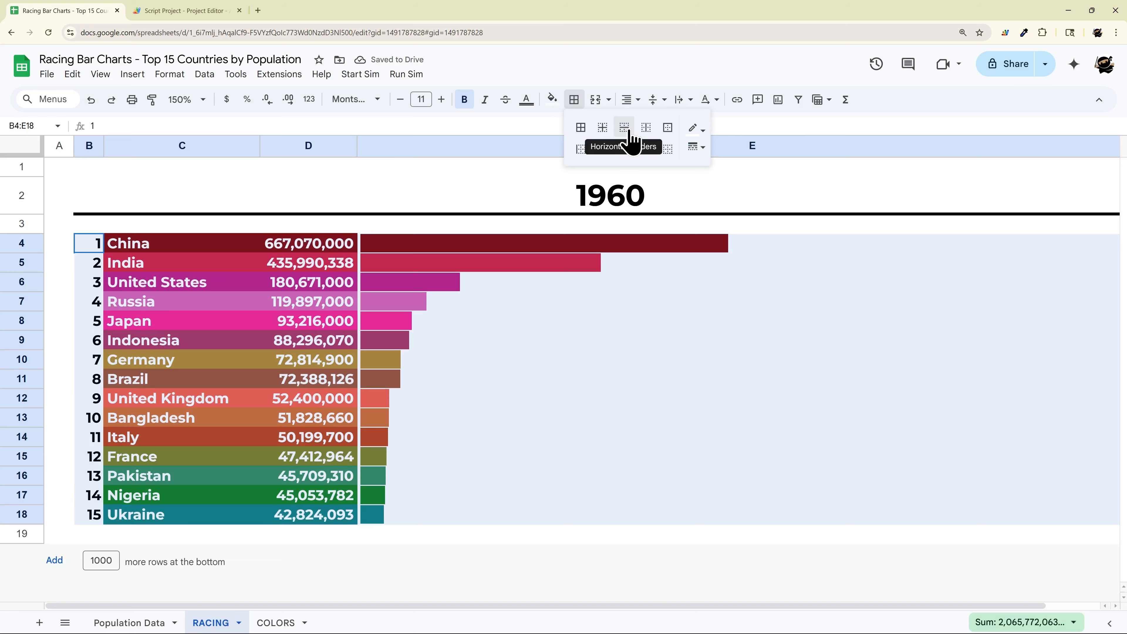
{"action": "left_click", "coordinate": [625, 129]}
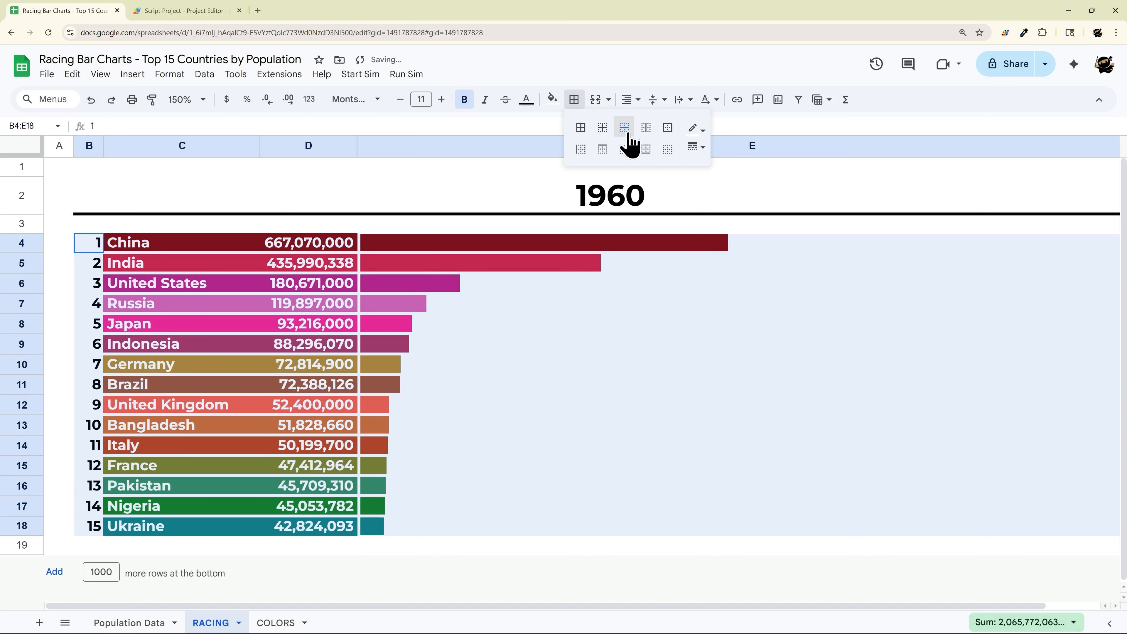
{"action": "left_click", "coordinate": [603, 150]}
{"action": "left_click", "coordinate": [648, 151]}
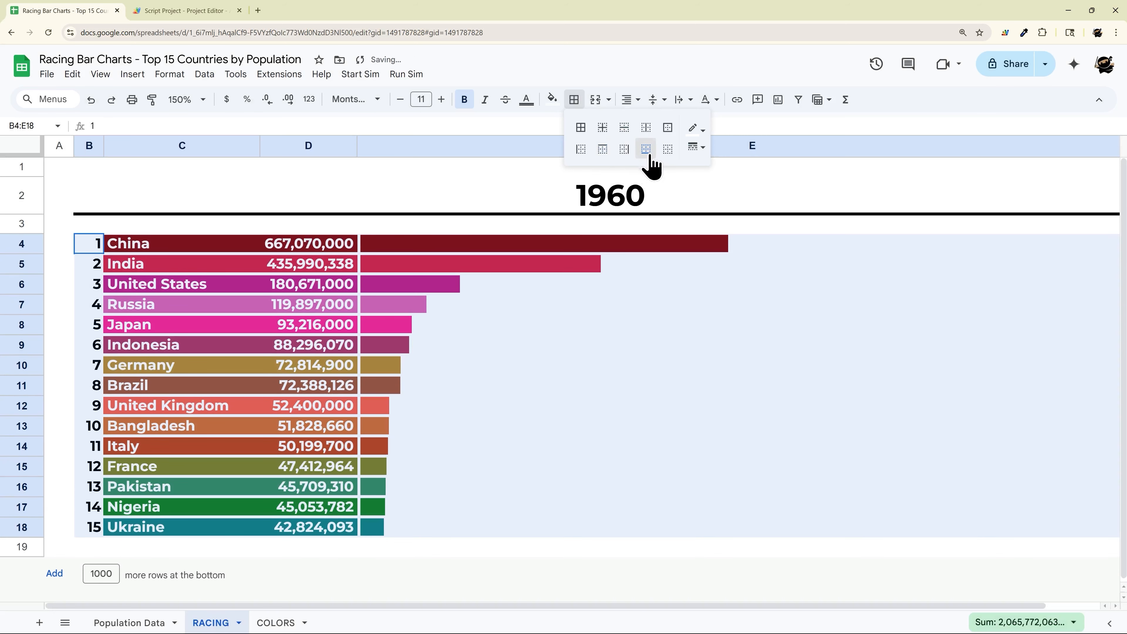
{"action": "left_click", "coordinate": [643, 358]}
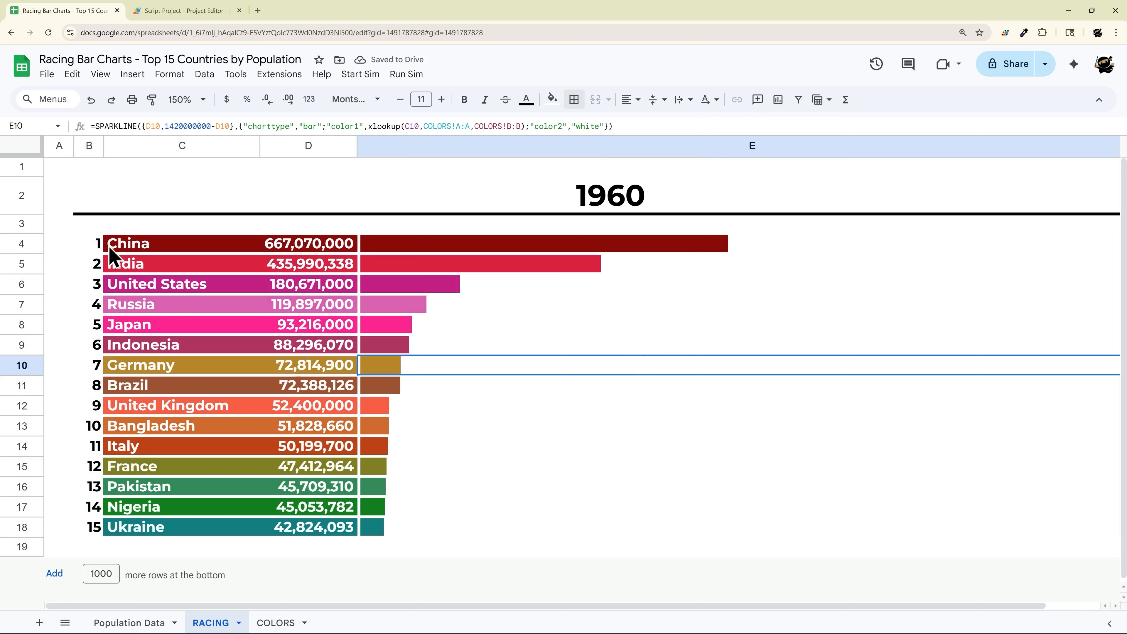
Step: Centre-align the rank numbers 1 to 15 in column B
{"action": "left_click_drag", "start_coordinate": [99, 244], "coordinate": [89, 528]}
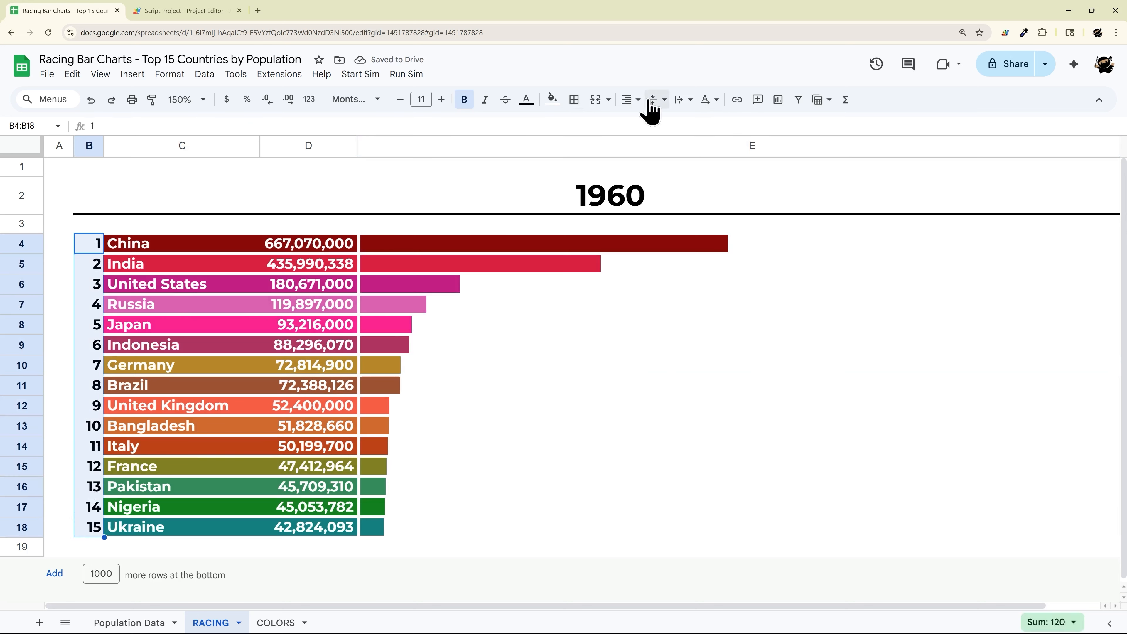
{"action": "left_click", "coordinate": [628, 107]}
{"action": "left_click", "coordinate": [652, 121]}
{"action": "left_click", "coordinate": [131, 251]}
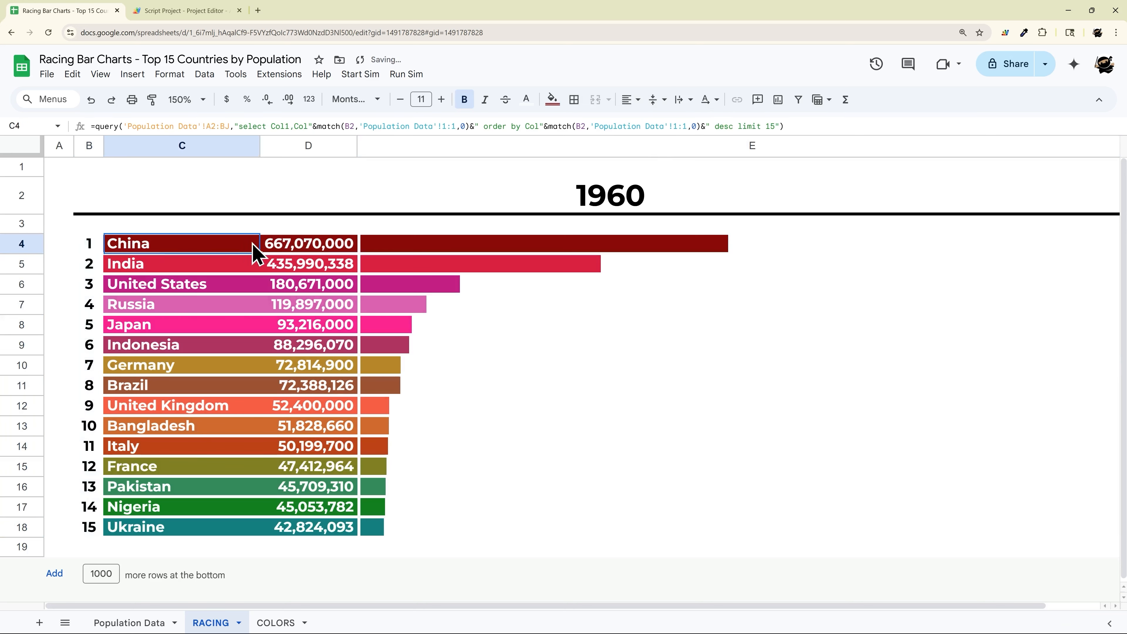
{"action": "left_click", "coordinate": [290, 254]}
{"action": "left_click_drag", "start_coordinate": [38, 247], "coordinate": [35, 527]}
Step: Set rows 4–18 to a height of 25 pixels
{"action": "right_click", "coordinate": [35, 527]}
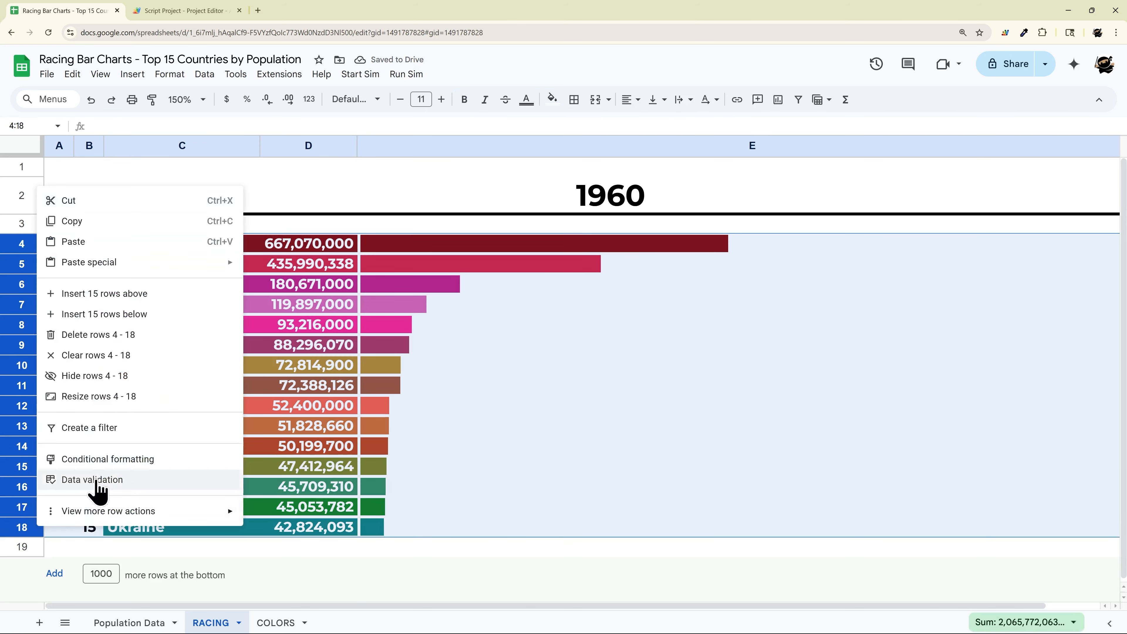
{"action": "left_click", "coordinate": [99, 398]}
{"action": "left_click", "coordinate": [521, 327]}
{"action": "type", "text": "25"}
{"action": "key", "text": "Return"}
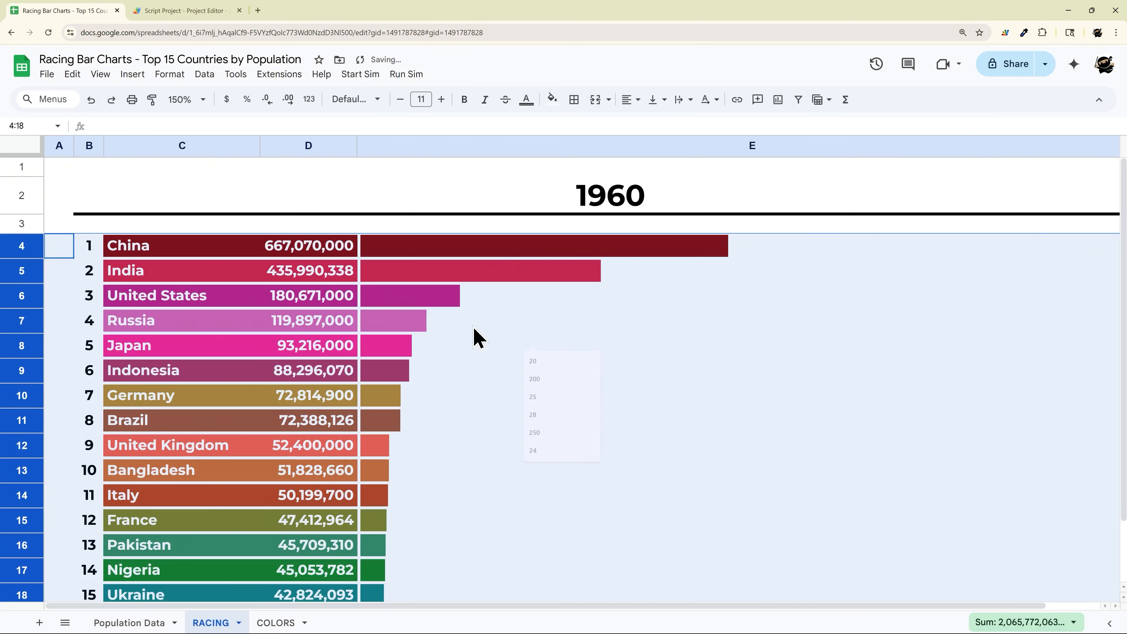
{"action": "right_click", "coordinate": [24, 315]}
{"action": "left_click", "coordinate": [82, 505]}
{"action": "type", "text": "25"}
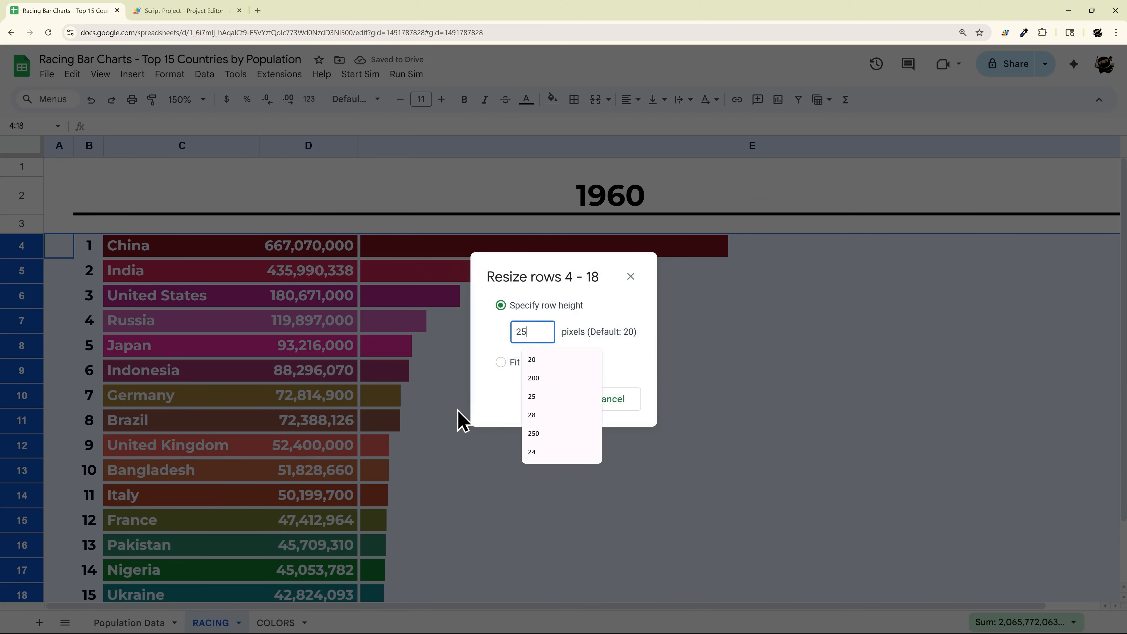
{"action": "key", "text": "Return"}
{"action": "left_click", "coordinate": [483, 393]}
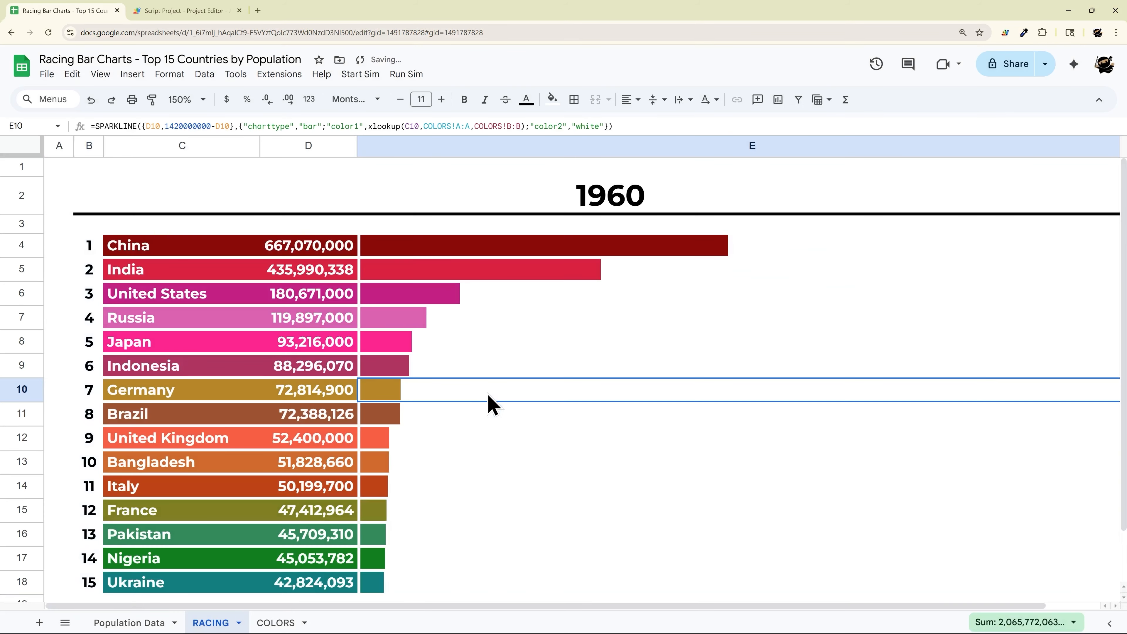
Step: Shrink rows 1 and 3 to a height of 10
{"action": "right_click", "coordinate": [23, 165]}
{"action": "left_click", "coordinate": [104, 384]}
{"action": "type", "text": "10"}
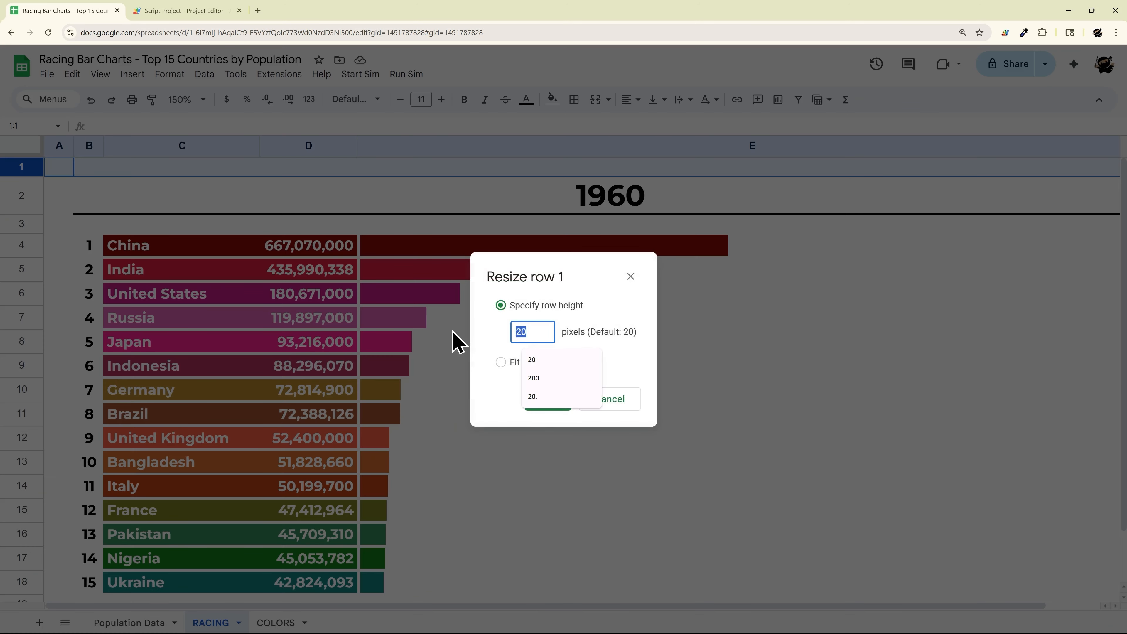
{"action": "key", "text": "Return"}
{"action": "right_click", "coordinate": [21, 209]}
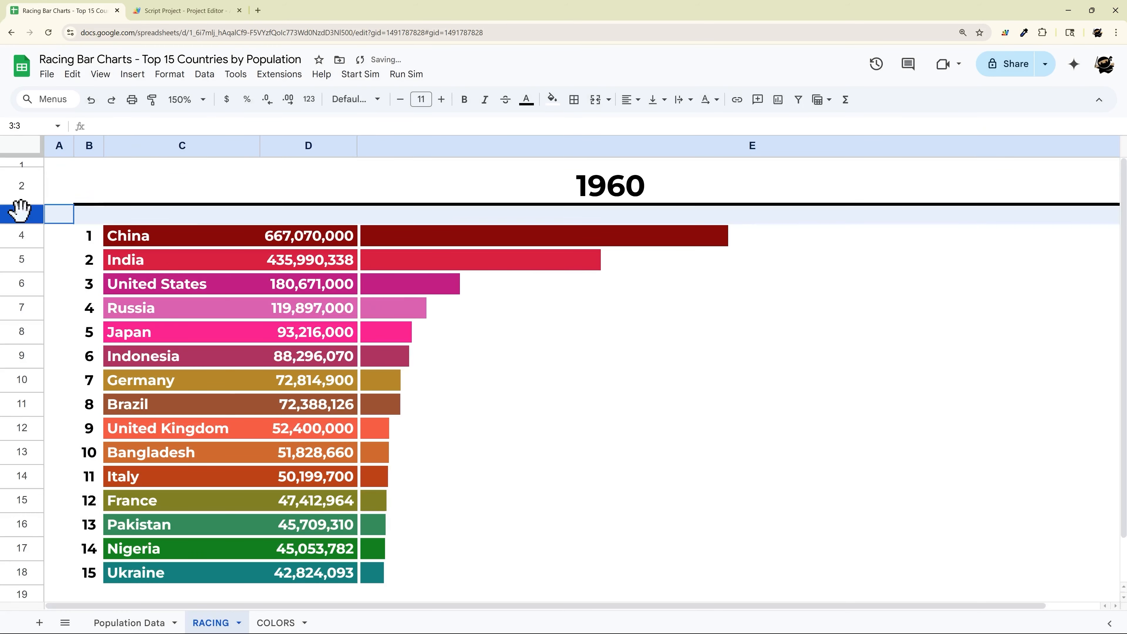
{"action": "left_click", "coordinate": [94, 430]}
{"action": "left_click", "coordinate": [516, 336]}
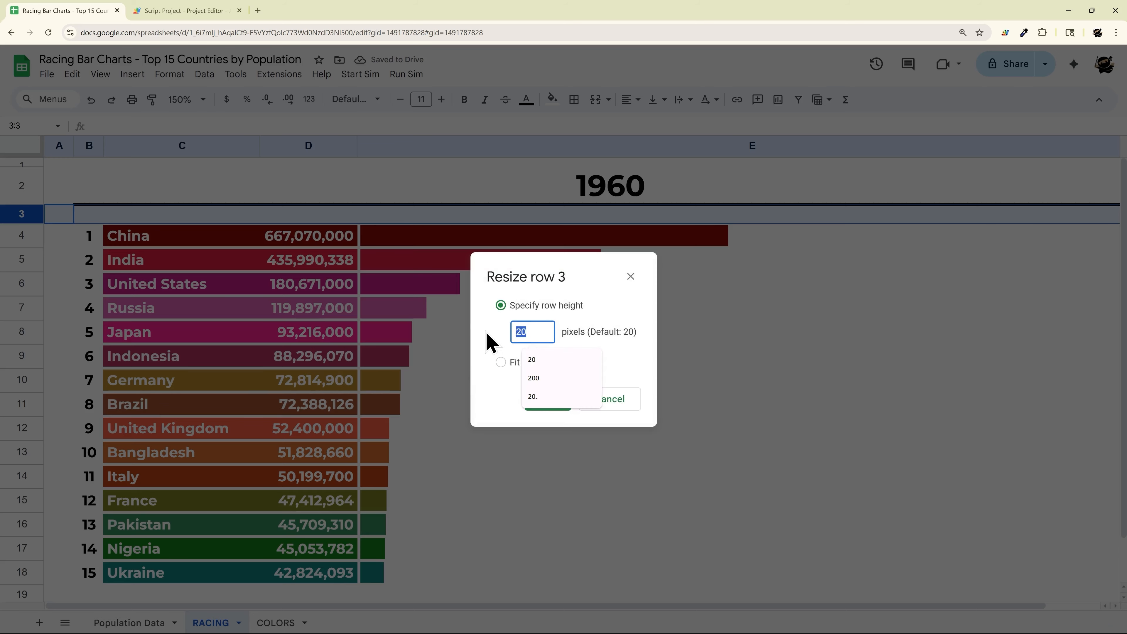
{"action": "type", "text": "10"}
{"action": "key", "text": "Return"}
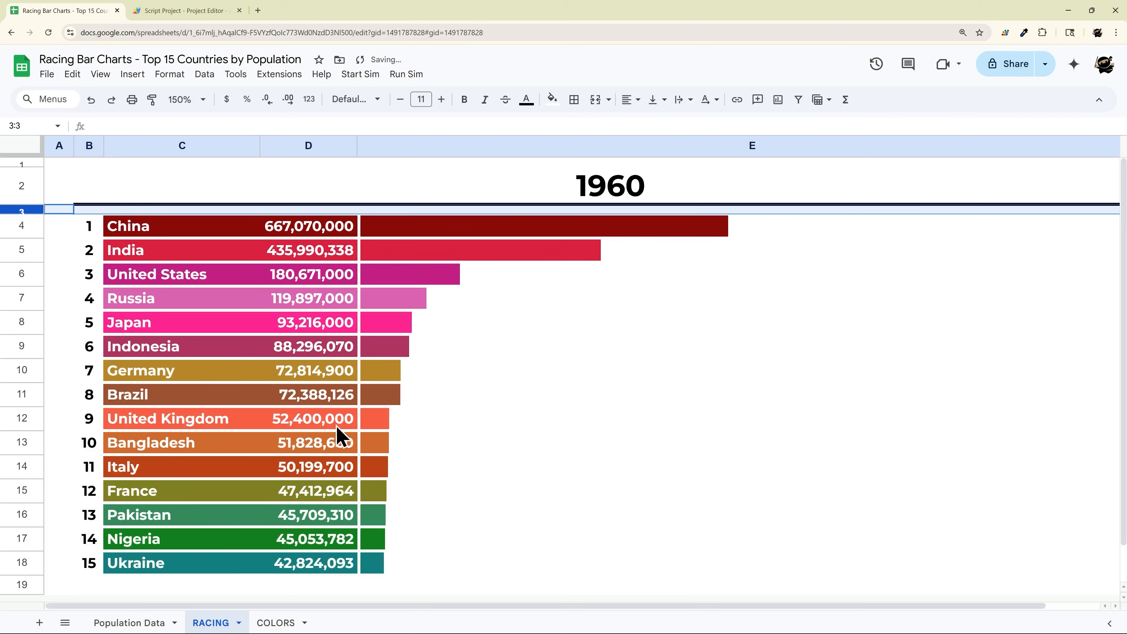
Step: Shrink row 19 below the chart to a height of 10
{"action": "right_click", "coordinate": [27, 585]}
{"action": "left_click", "coordinate": [116, 458]}
{"action": "left_click", "coordinate": [516, 333]}
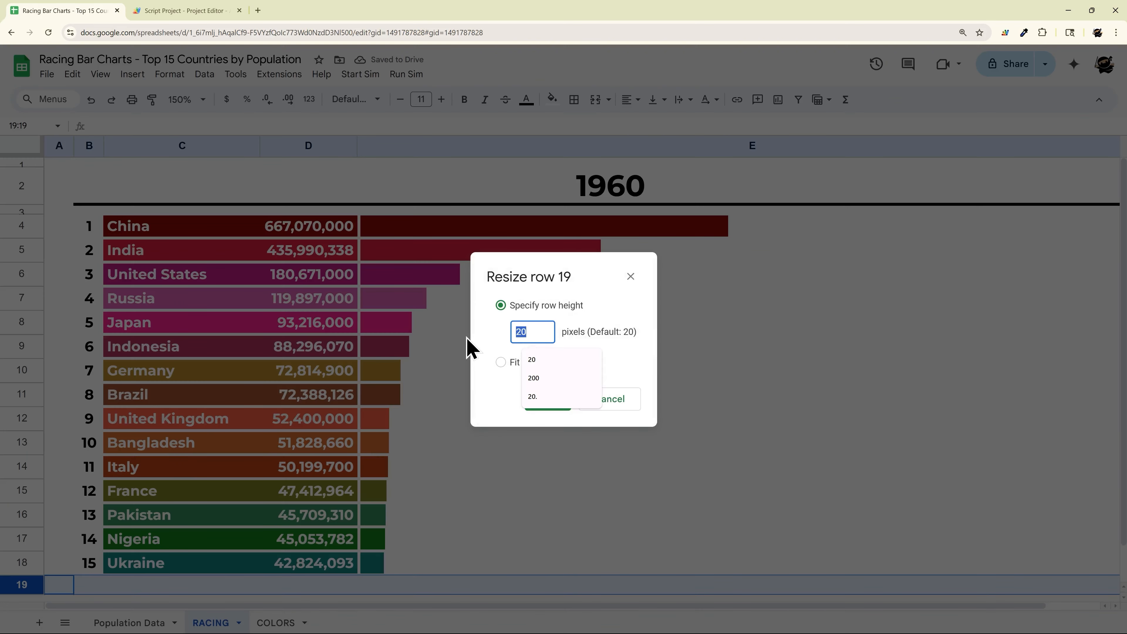
{"action": "type", "text": "10"}
{"action": "key", "text": "Return"}
{"action": "left_click", "coordinate": [666, 283]}
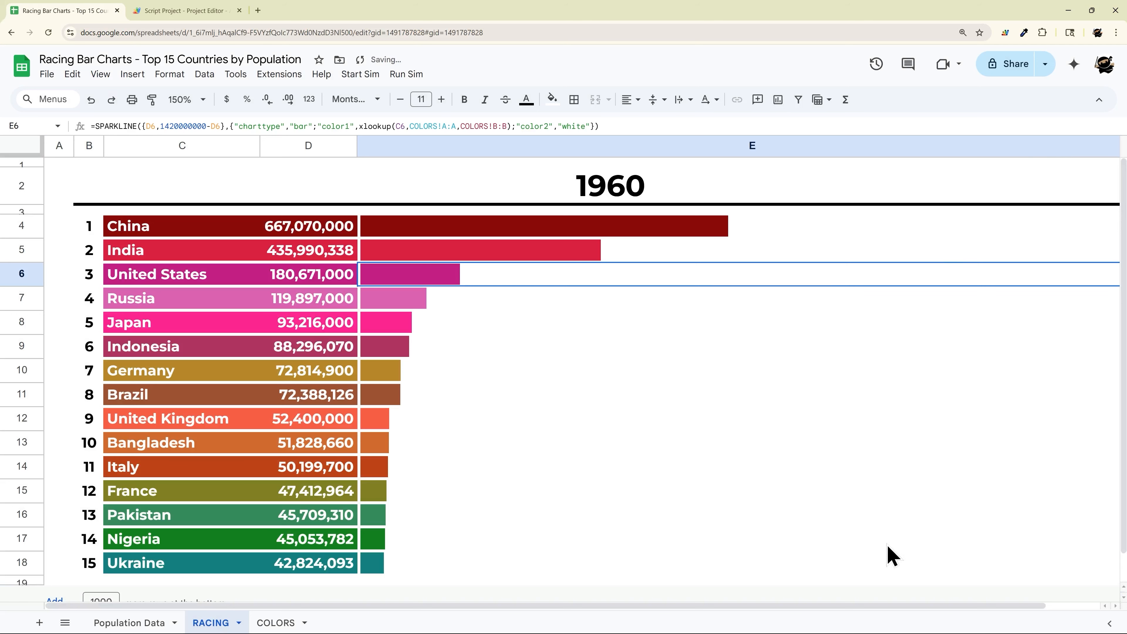
Step: Resize column E so the bar area fits the view
{"action": "left_click_drag", "start_coordinate": [886, 606], "coordinate": [987, 607]}
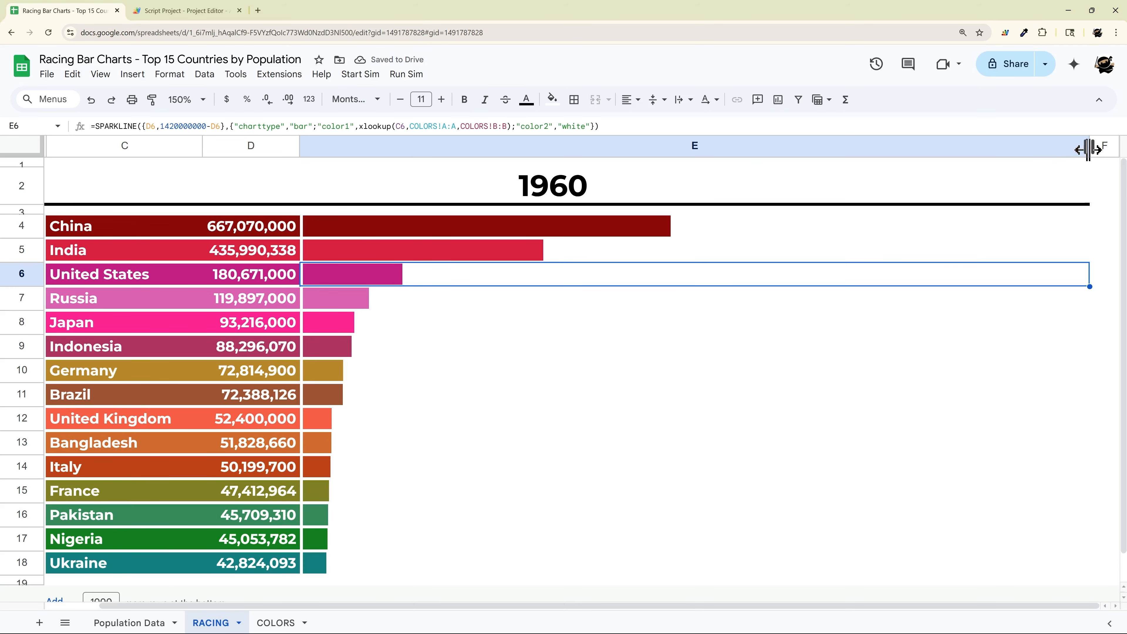
{"action": "left_click_drag", "start_coordinate": [1088, 150], "coordinate": [1052, 264]}
{"action": "left_click_drag", "start_coordinate": [1002, 608], "coordinate": [921, 584]}
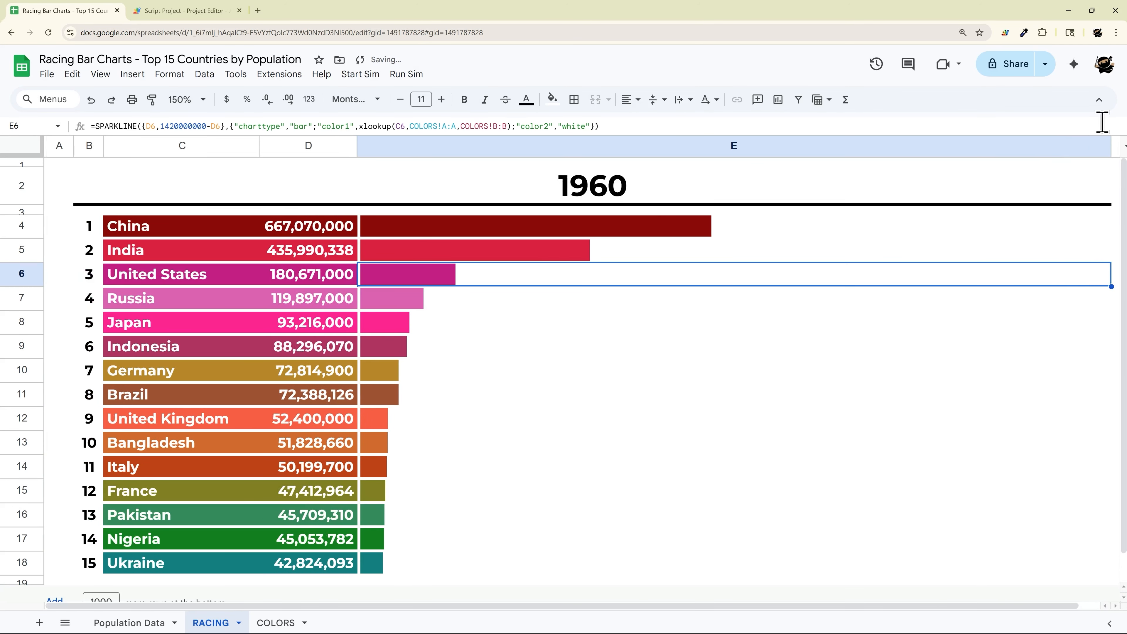
{"action": "left_click_drag", "start_coordinate": [1113, 147], "coordinate": [1097, 147]}
{"action": "left_click_drag", "start_coordinate": [1096, 147], "coordinate": [1091, 147]}
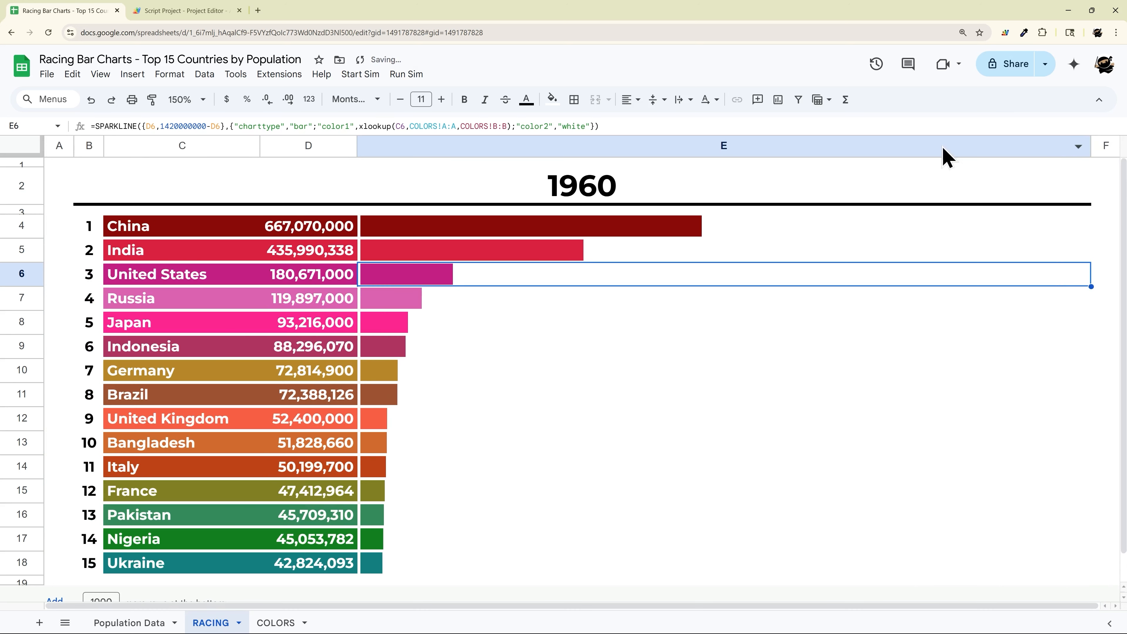
{"action": "left_click", "coordinate": [605, 435]}
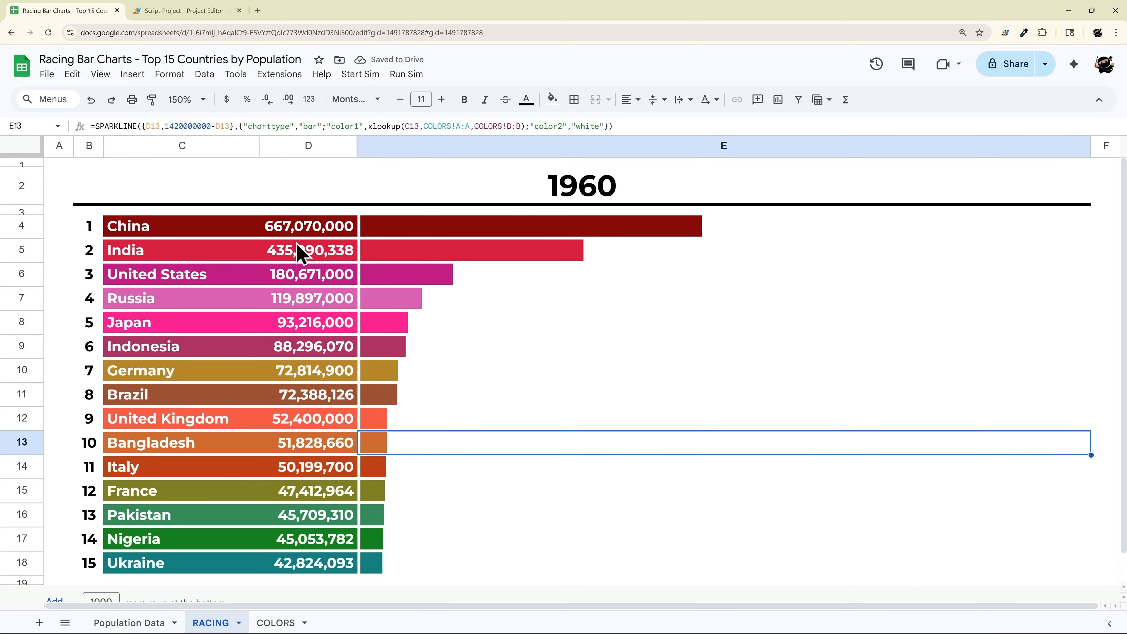
{"action": "left_click_drag", "start_coordinate": [306, 233], "coordinate": [362, 568]}
{"action": "scroll", "coordinate": [415, 455], "scroll_direction": "up", "scroll_amount": 1}
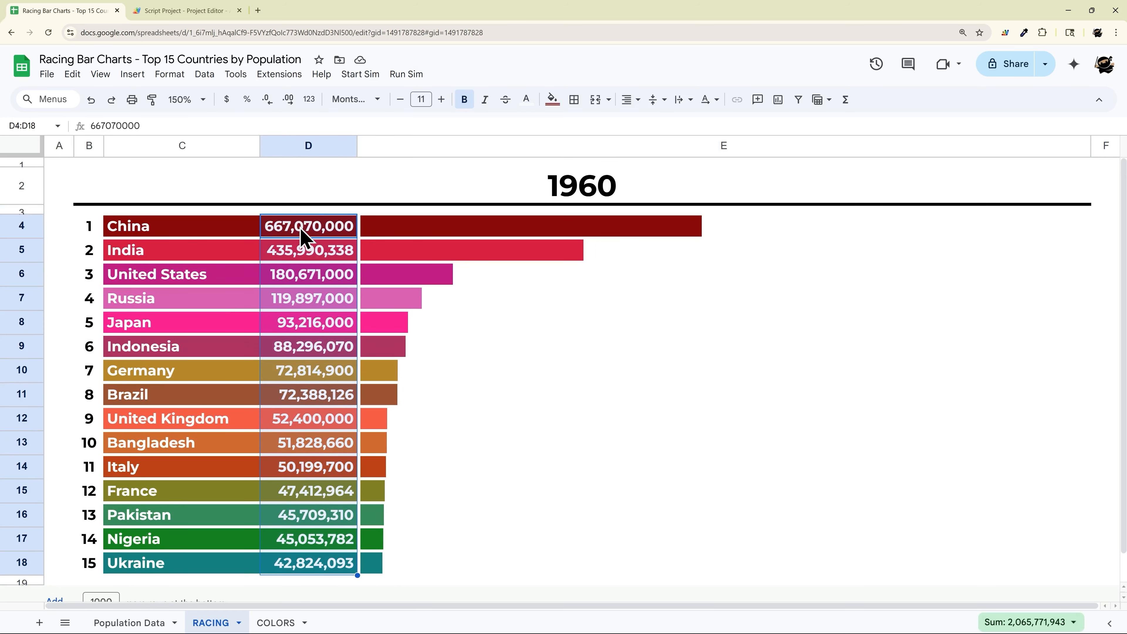
Step: Format populations D4:D18 with the K/M/B abbreviation (e.g. 667.07M) and copy its custom format string
{"action": "left_click", "coordinate": [309, 101]}
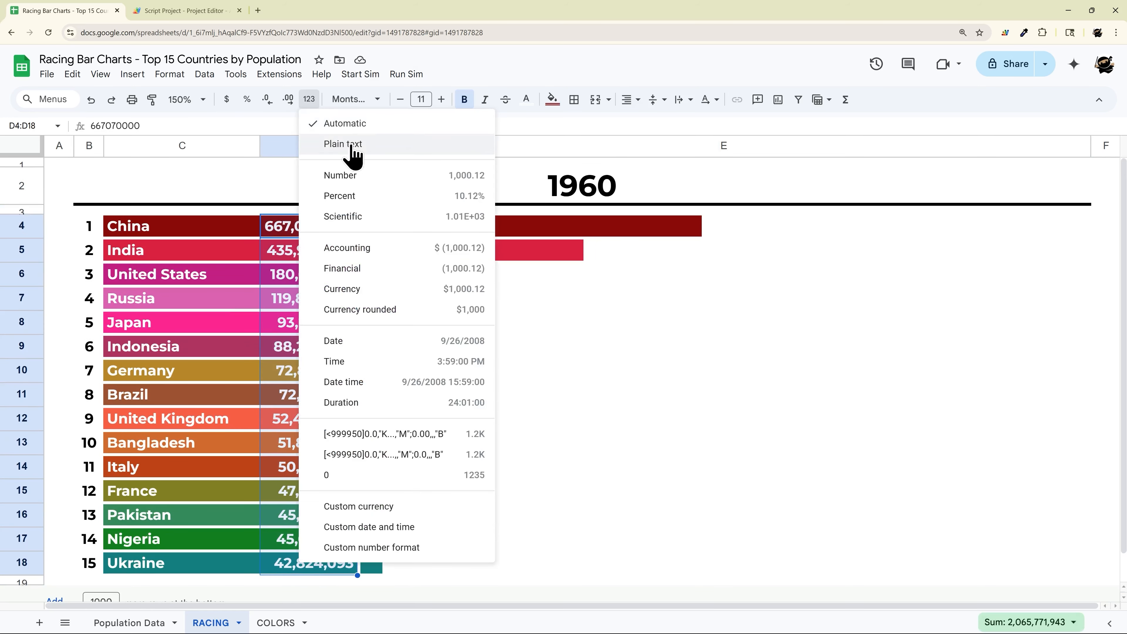
{"action": "left_click", "coordinate": [393, 434]}
{"action": "left_click", "coordinate": [309, 99]}
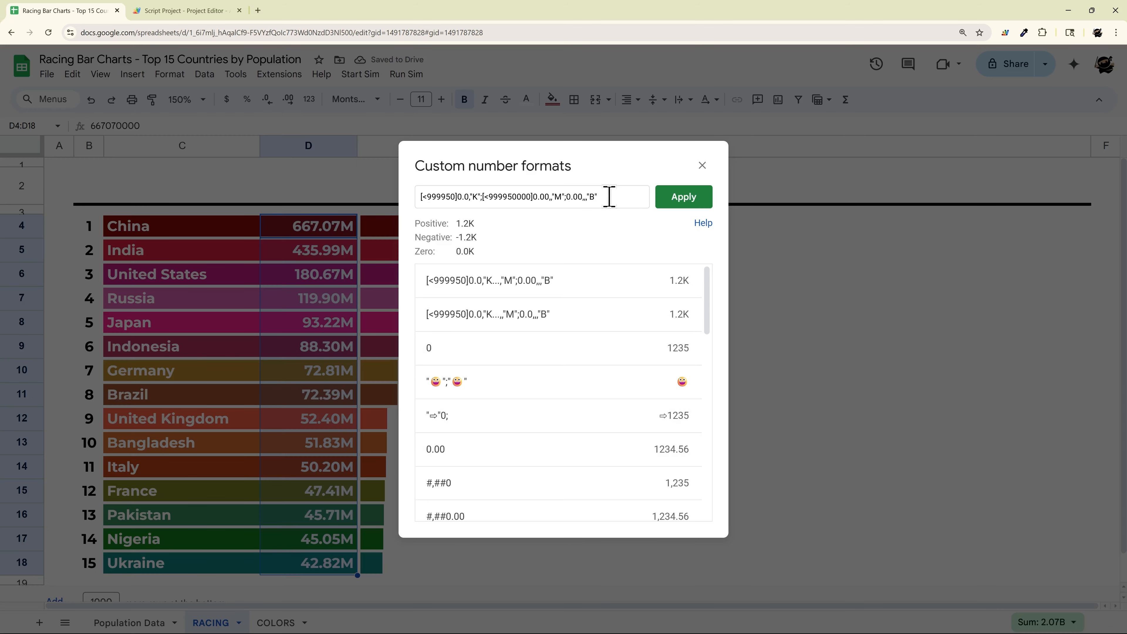
{"action": "left_click_drag", "start_coordinate": [608, 195], "coordinate": [285, 209]}
{"action": "key", "text": "ctrl+c"}
{"action": "left_click", "coordinate": [701, 221]}
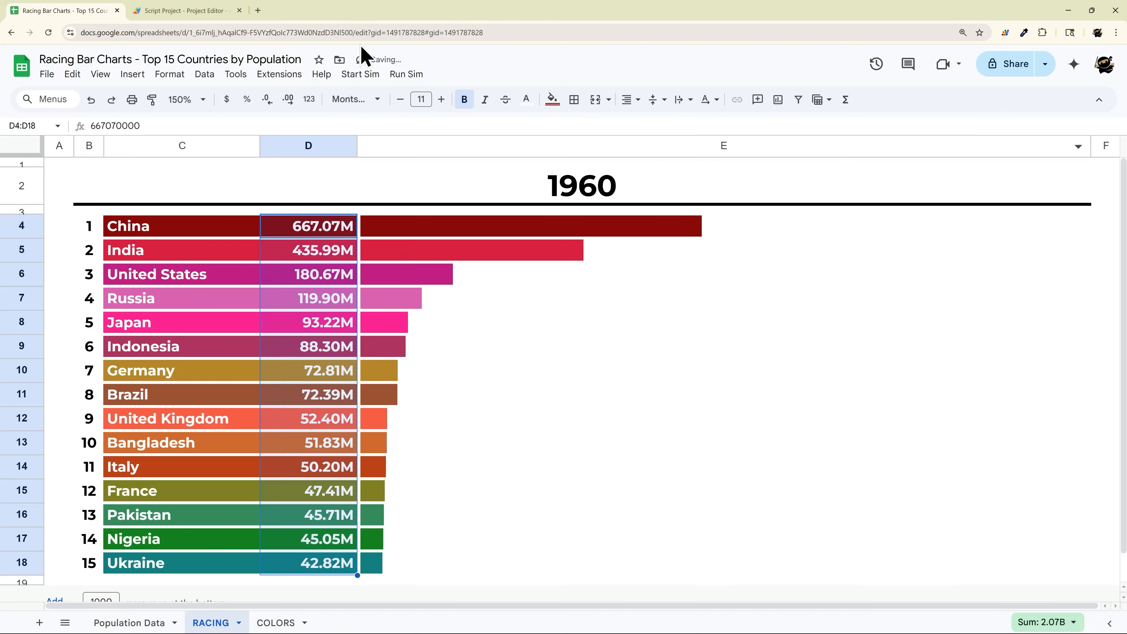
{"action": "left_click", "coordinate": [231, 12]}
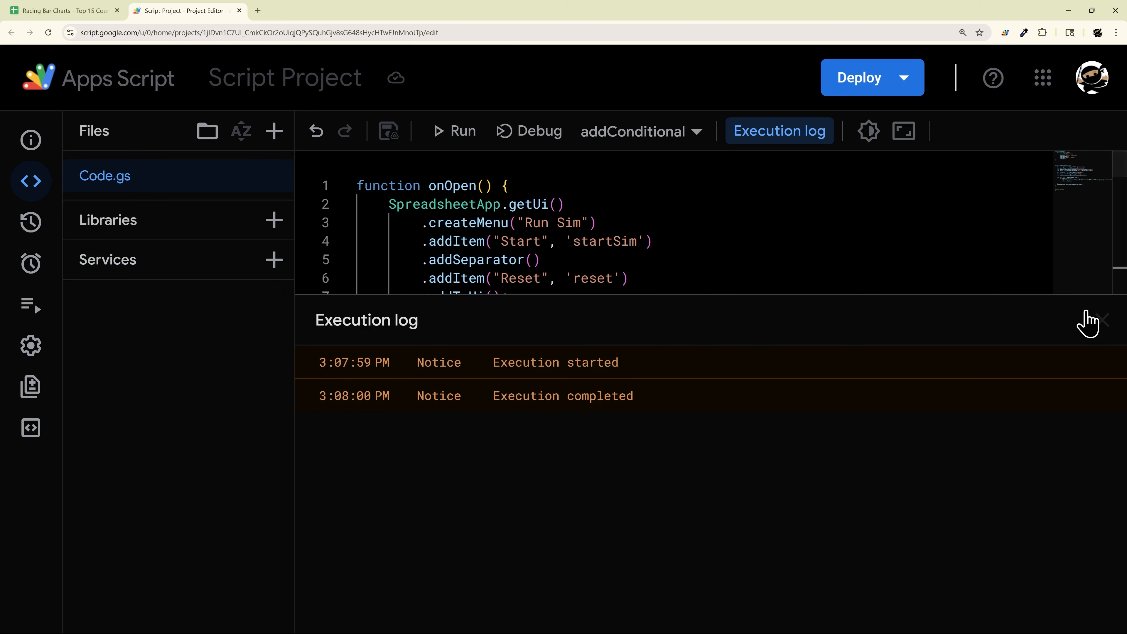
Step: Add a // comment after onOpen in Code.gs holding the K/M/B format string, and copy it
{"action": "left_click", "coordinate": [1102, 320]}
{"action": "scroll", "coordinate": [390, 247], "scroll_direction": "down", "scroll_amount": 2}
{"action": "scroll", "coordinate": [410, 330], "scroll_direction": "up", "scroll_amount": 2}
{"action": "left_click", "coordinate": [410, 330]}
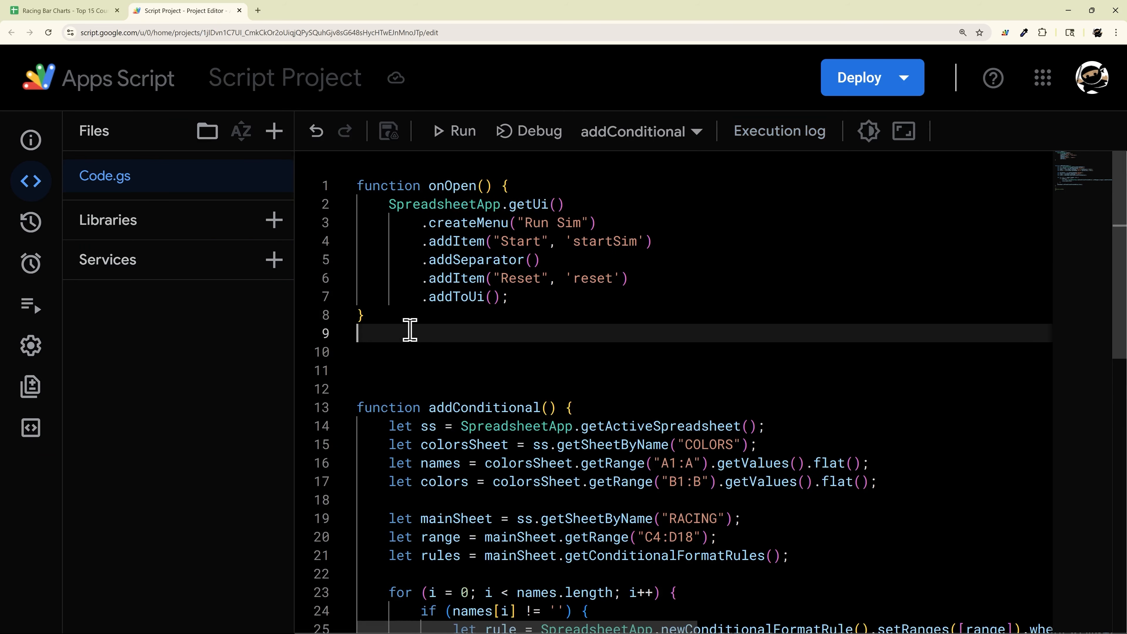
{"action": "key", "text": "Return"}
{"action": "type", "text": "//"}
{"action": "key", "text": "ctrl+v"}
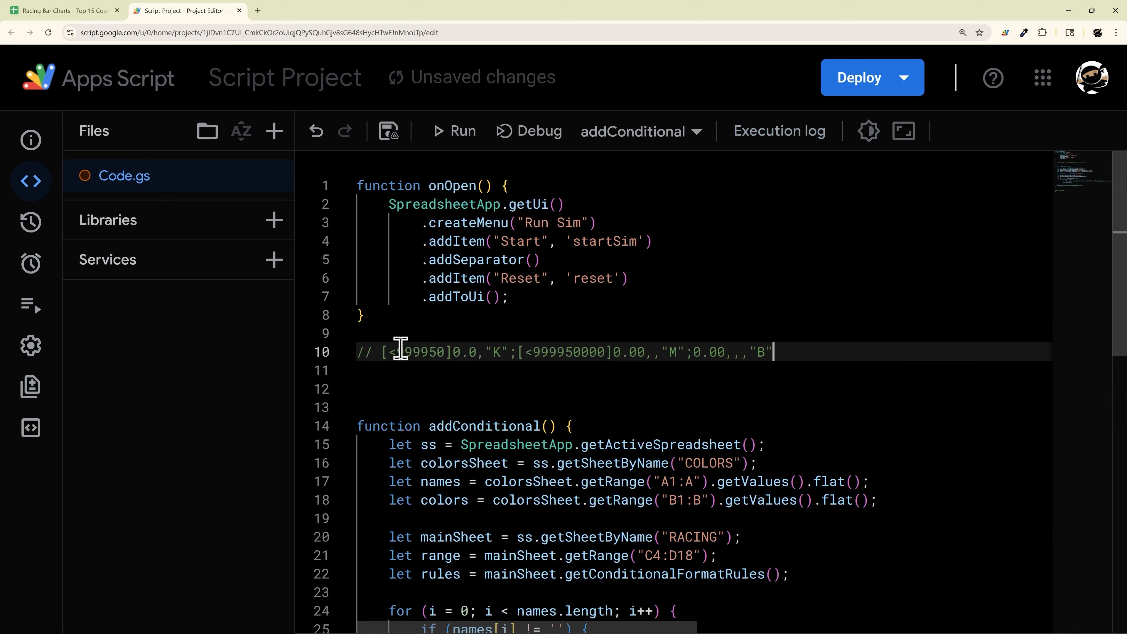
{"action": "left_click_drag", "start_coordinate": [381, 352], "coordinate": [776, 348]}
{"action": "key", "text": "ctrl+c"}
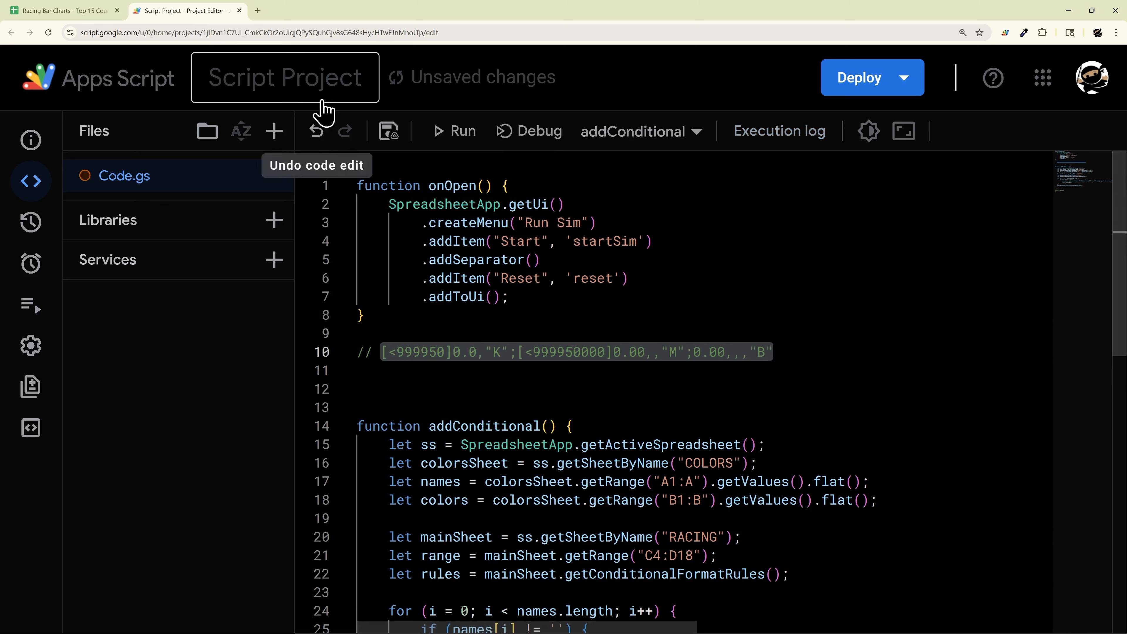
{"action": "left_click", "coordinate": [89, 13]}
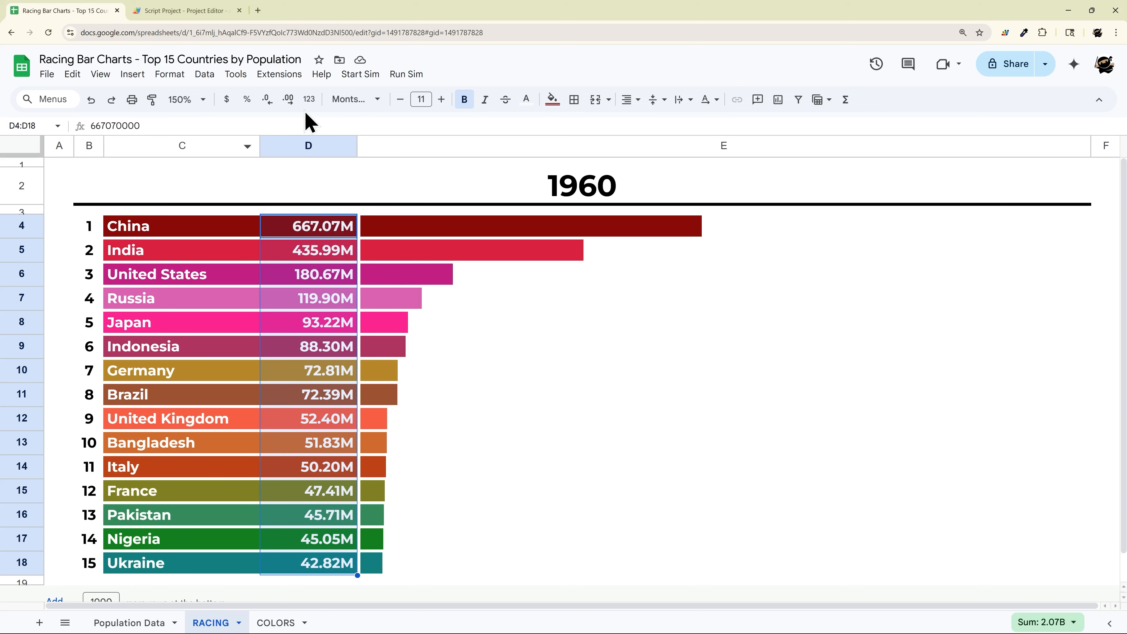
Step: Reapply the pasted K/M/B string as the populations' custom number format
{"action": "left_click", "coordinate": [309, 99]}
{"action": "left_click", "coordinate": [359, 547]}
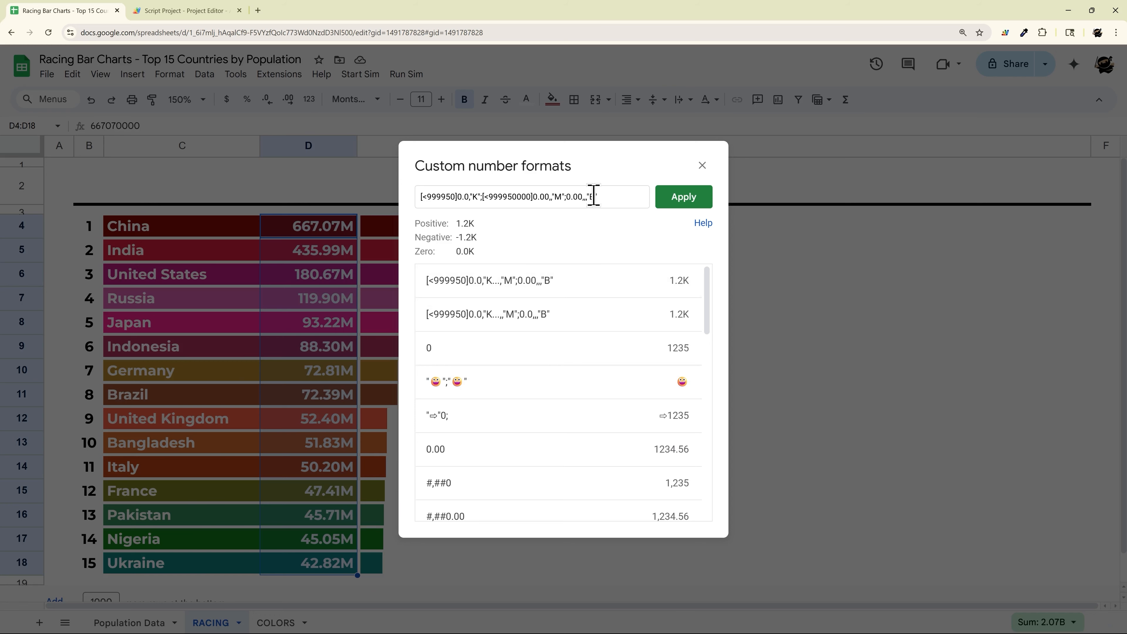
{"action": "left_click_drag", "start_coordinate": [594, 196], "coordinate": [199, 202]}
{"action": "key", "text": "ctrl+v"}
{"action": "left_click", "coordinate": [672, 201]}
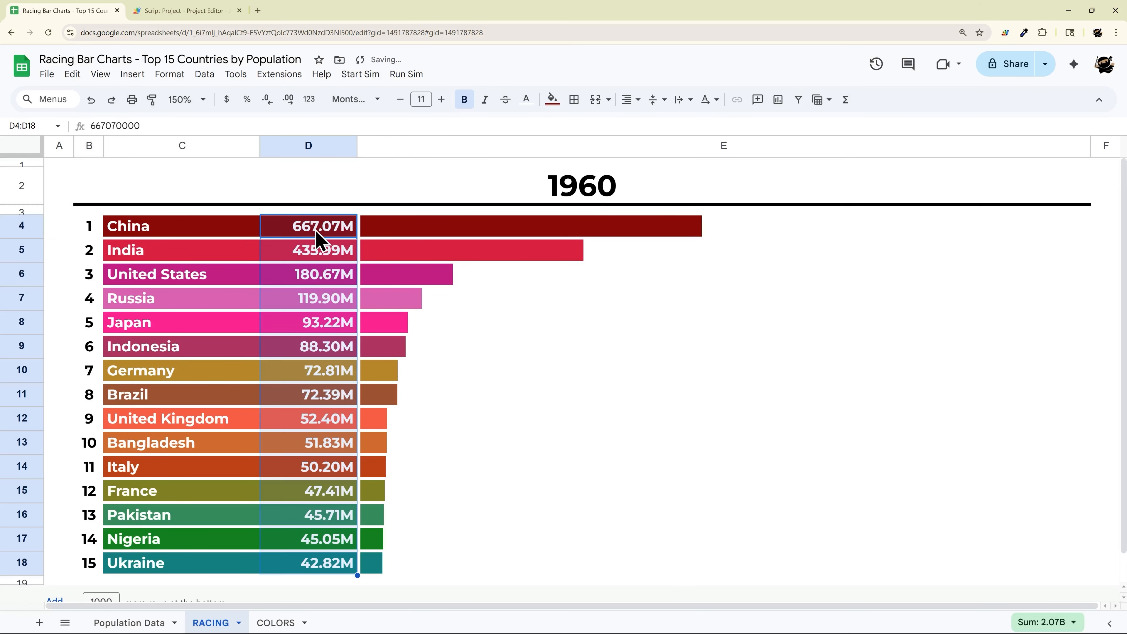
{"action": "left_click", "coordinate": [454, 517]}
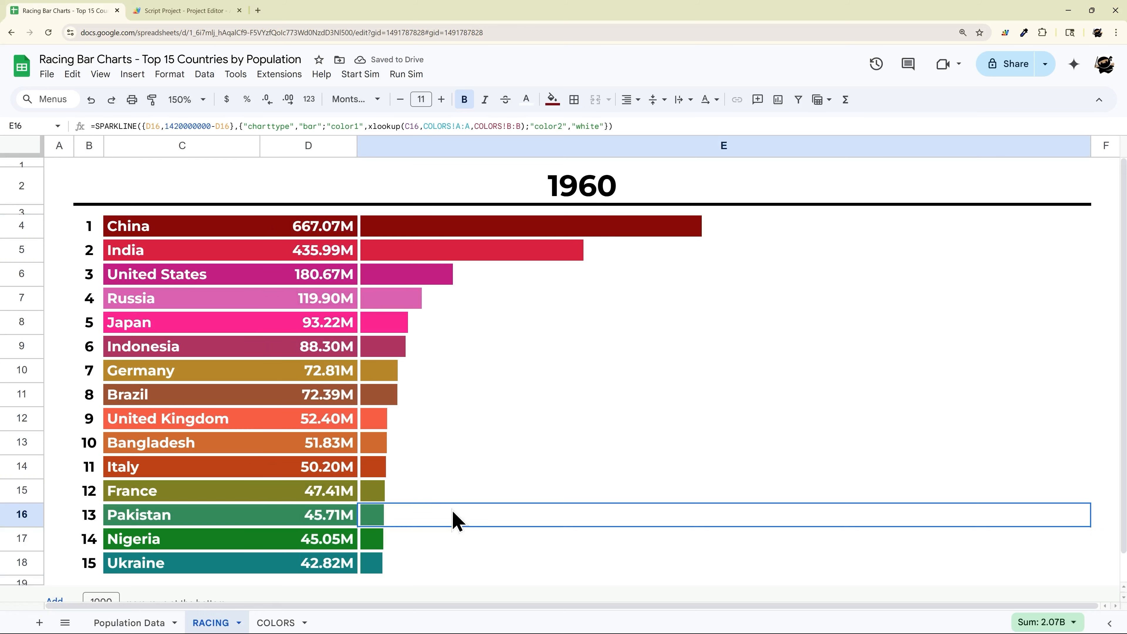
Step: Narrow population column D and widen bar column E
{"action": "left_click_drag", "start_coordinate": [357, 146], "coordinate": [334, 149]}
{"action": "left_click", "coordinate": [304, 149]}
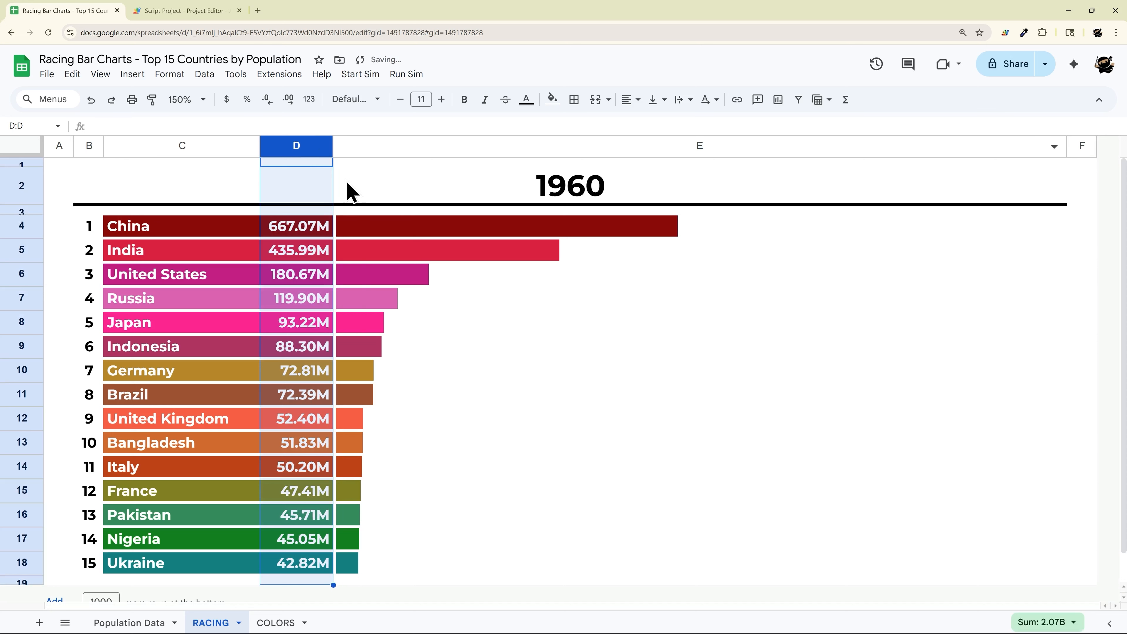
{"action": "left_click_drag", "start_coordinate": [1067, 145], "coordinate": [1092, 144]}
{"action": "left_click", "coordinate": [499, 322]}
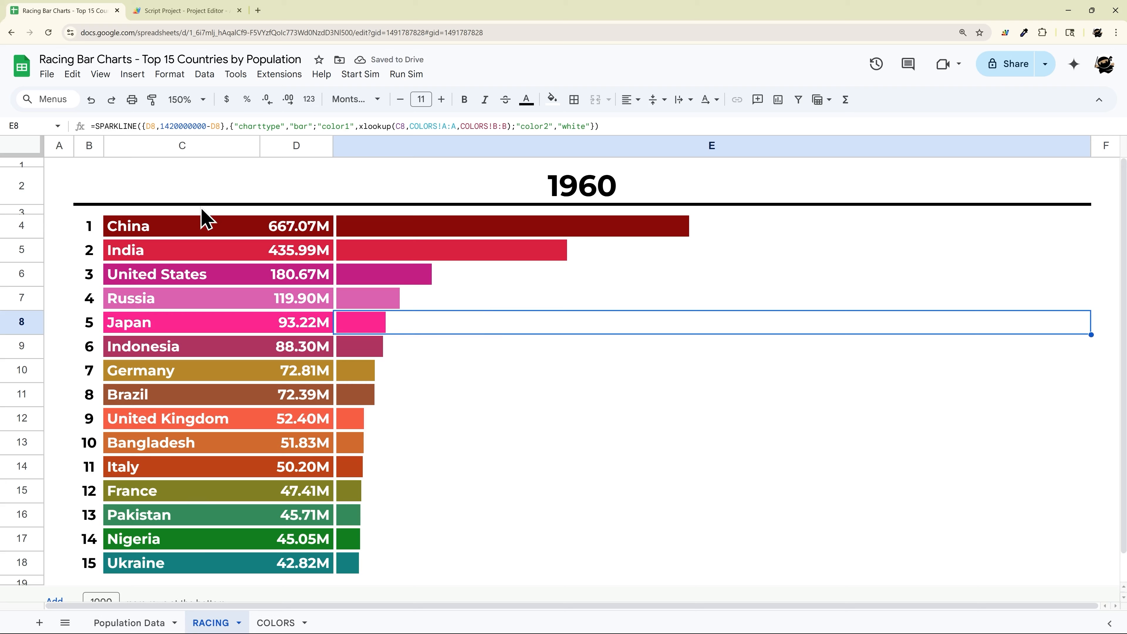
{"action": "left_click", "coordinate": [196, 11]}
Step: Add blank lines after the format comment on line 10 and save the script project
{"action": "left_click", "coordinate": [503, 389]}
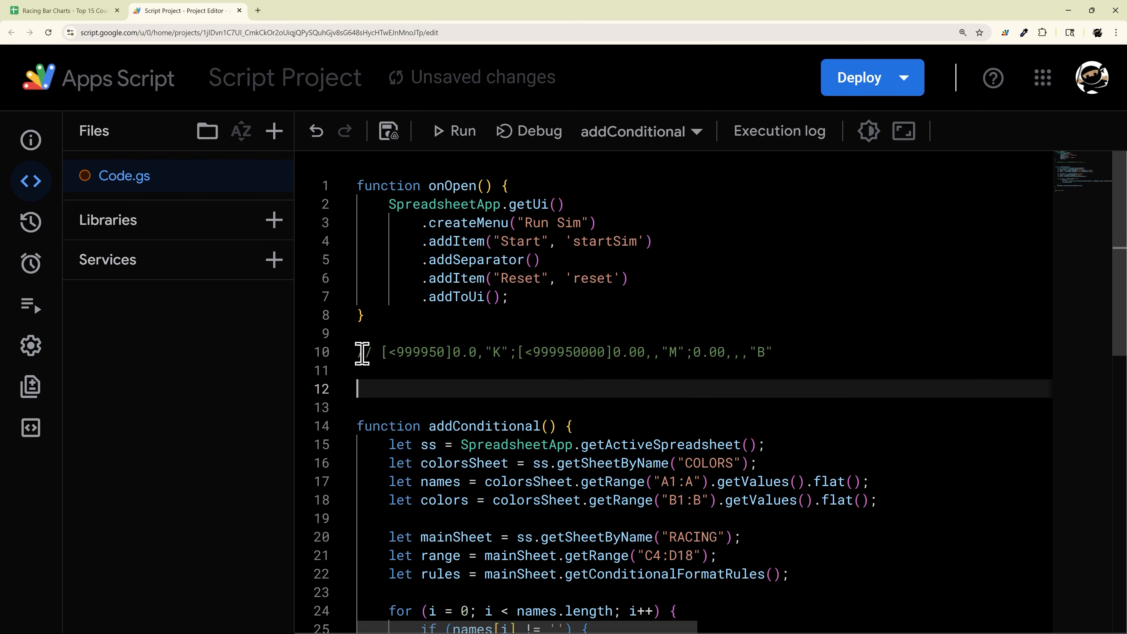
{"action": "left_click", "coordinate": [814, 357]}
{"action": "key", "text": "Return"}
{"action": "key", "text": "Return"}
{"action": "key", "text": "Return"}
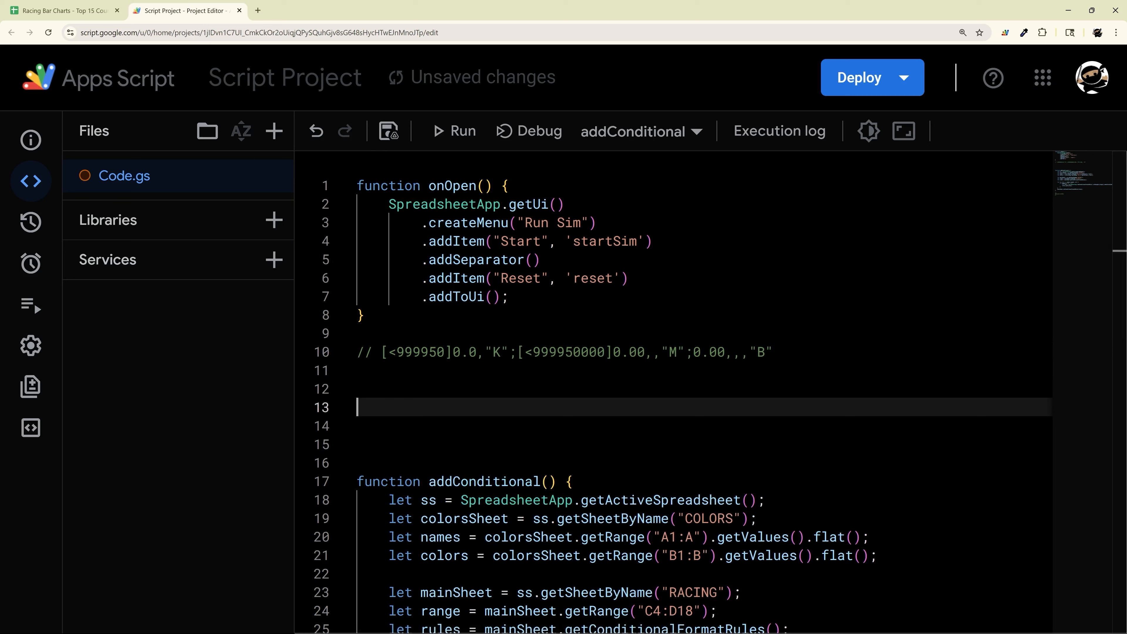
{"action": "left_click", "coordinate": [466, 390]}
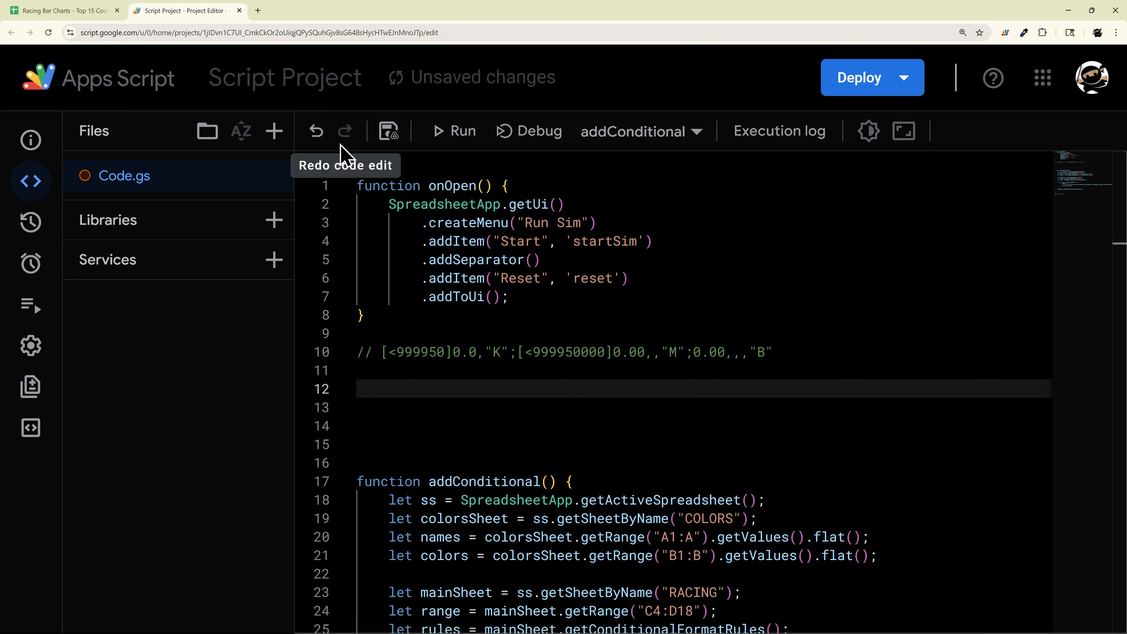
{"action": "left_click", "coordinate": [388, 131]}
{"action": "left_click", "coordinate": [67, 11]}
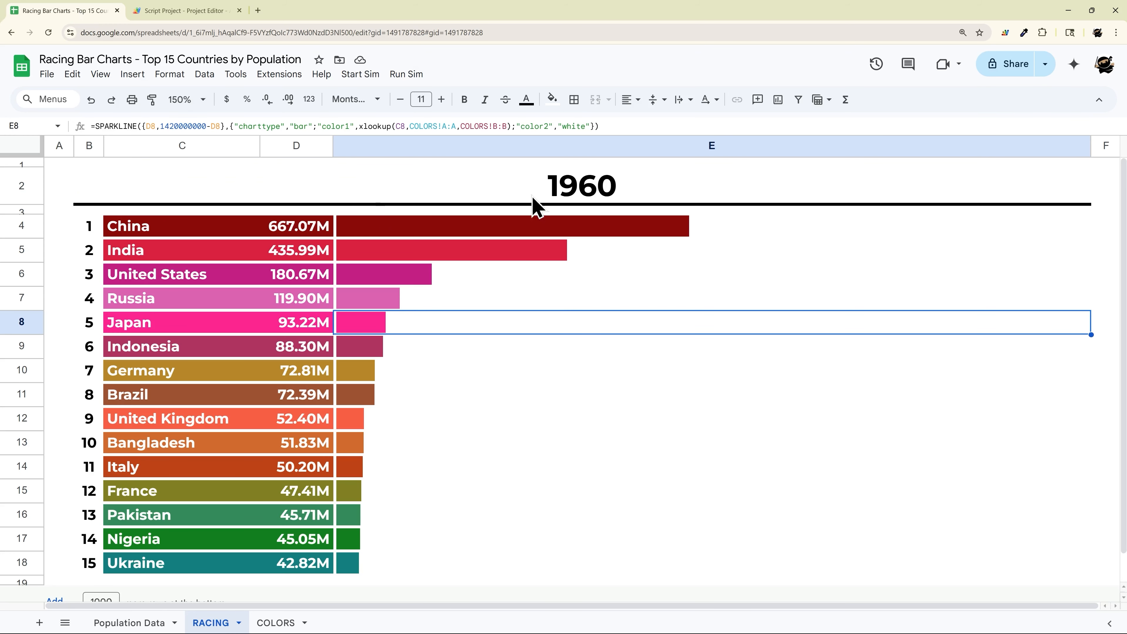
{"action": "left_click", "coordinate": [589, 189]}
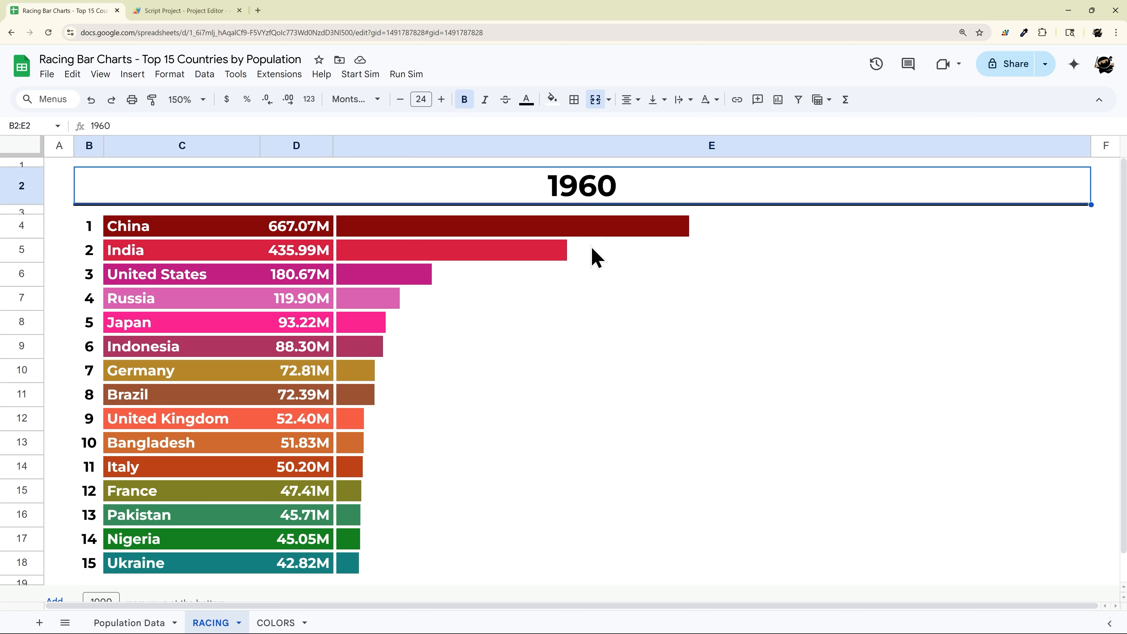
{"action": "type", "text": "1961"}
{"action": "key", "text": "Return"}
{"action": "left_click", "coordinate": [589, 201]}
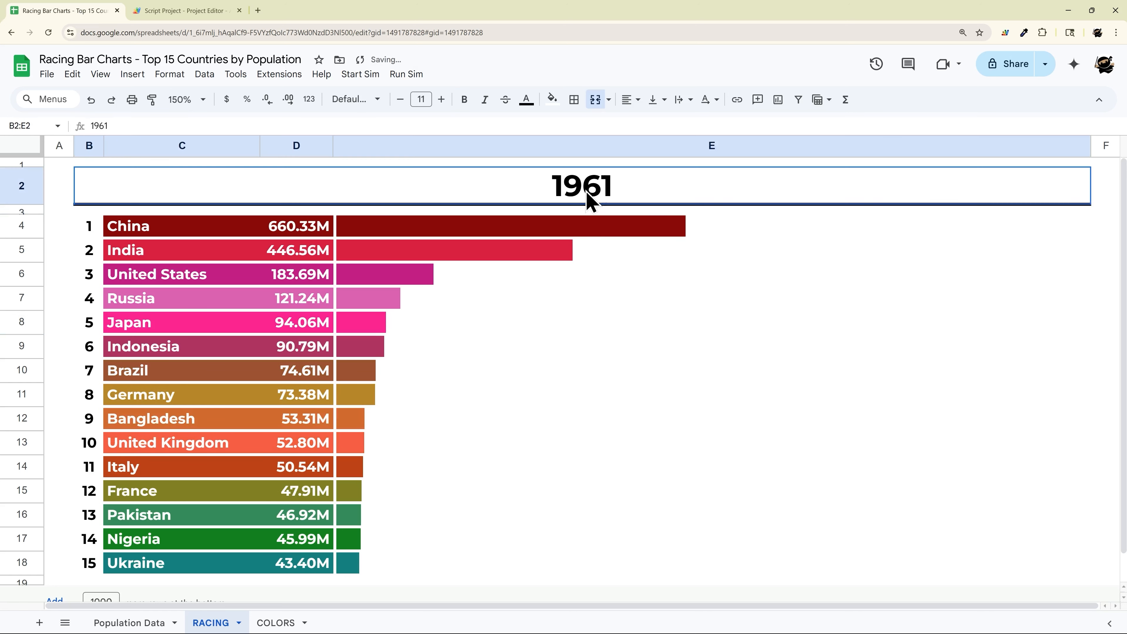
{"action": "type", "text": "1962"}
{"action": "key", "text": "Return"}
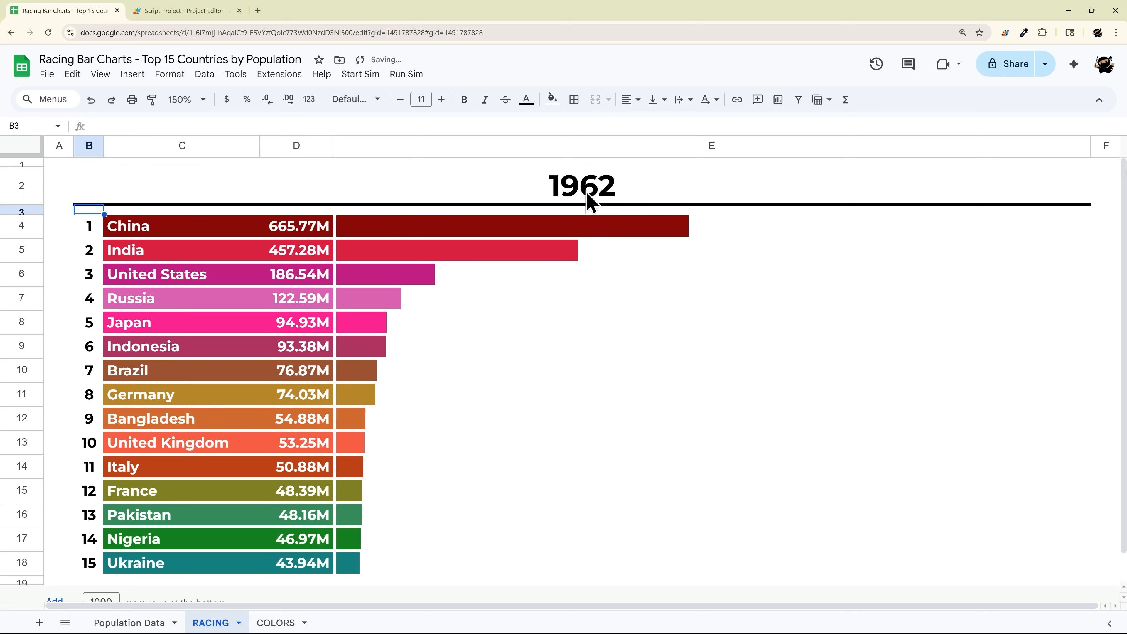
{"action": "left_click", "coordinate": [587, 193]}
{"action": "type", "text": "1690"}
{"action": "key", "text": "Return"}
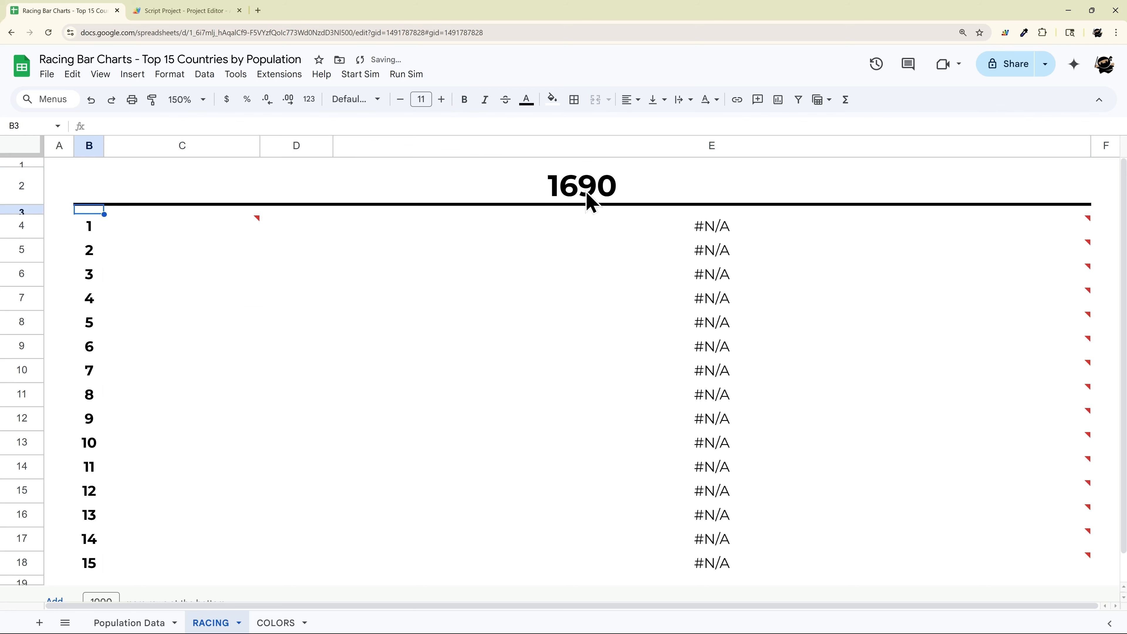
{"action": "left_click", "coordinate": [589, 201]}
{"action": "type", "text": "1960"}
{"action": "key", "text": "Return"}
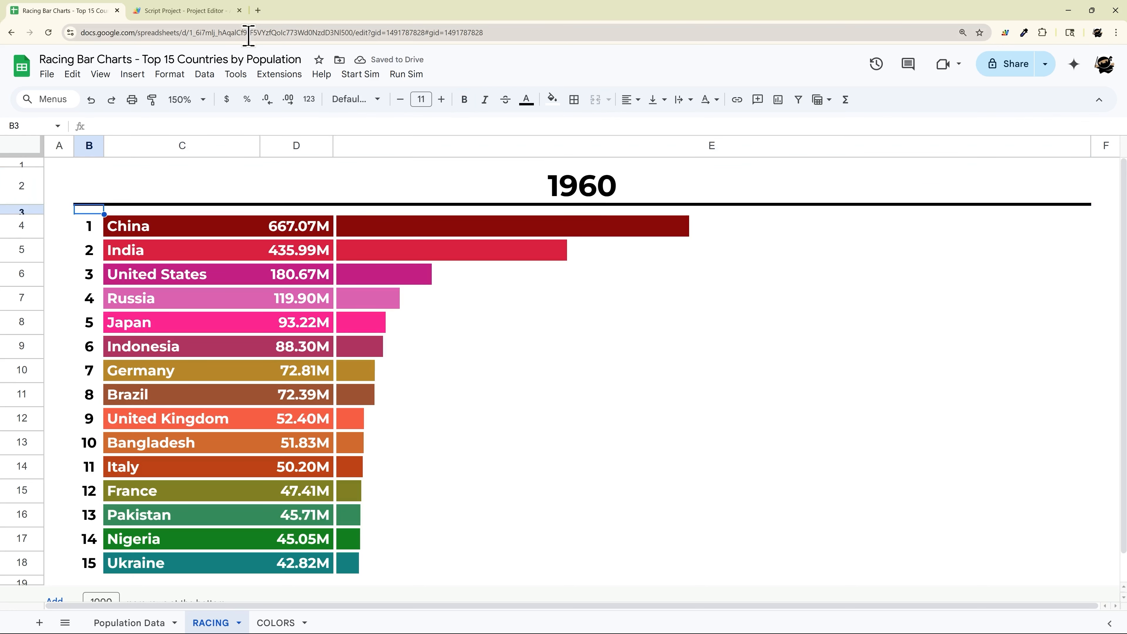
Step: Declare globals let startYear = 1960; and let endYear = 2020; in Code.gs
{"action": "left_click", "coordinate": [154, 10]}
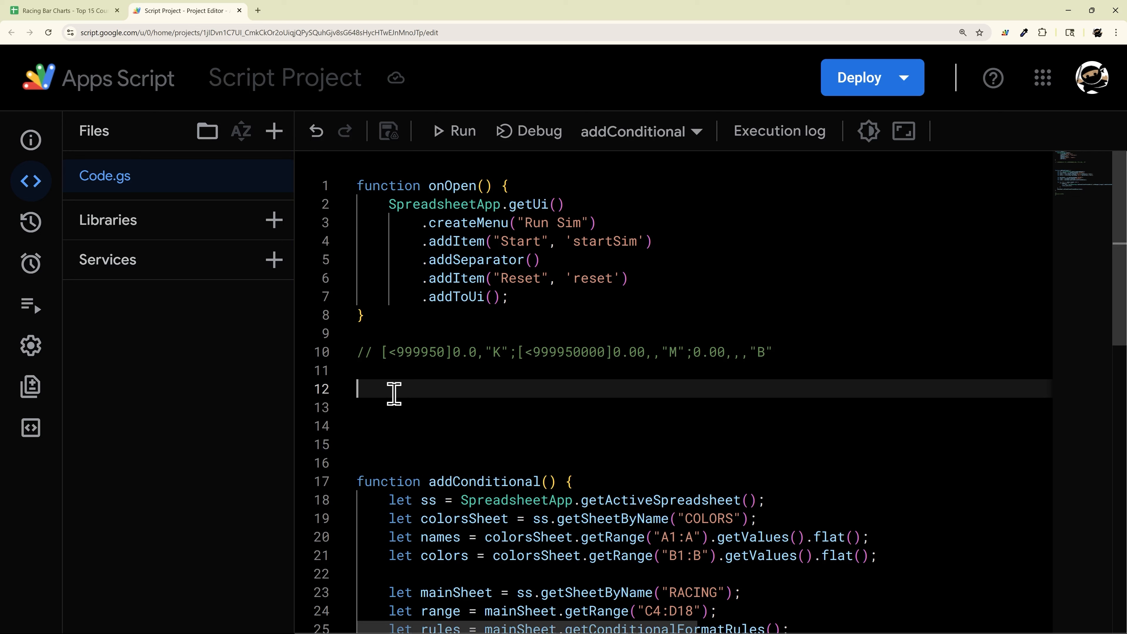
{"action": "type", "text": "let st"}
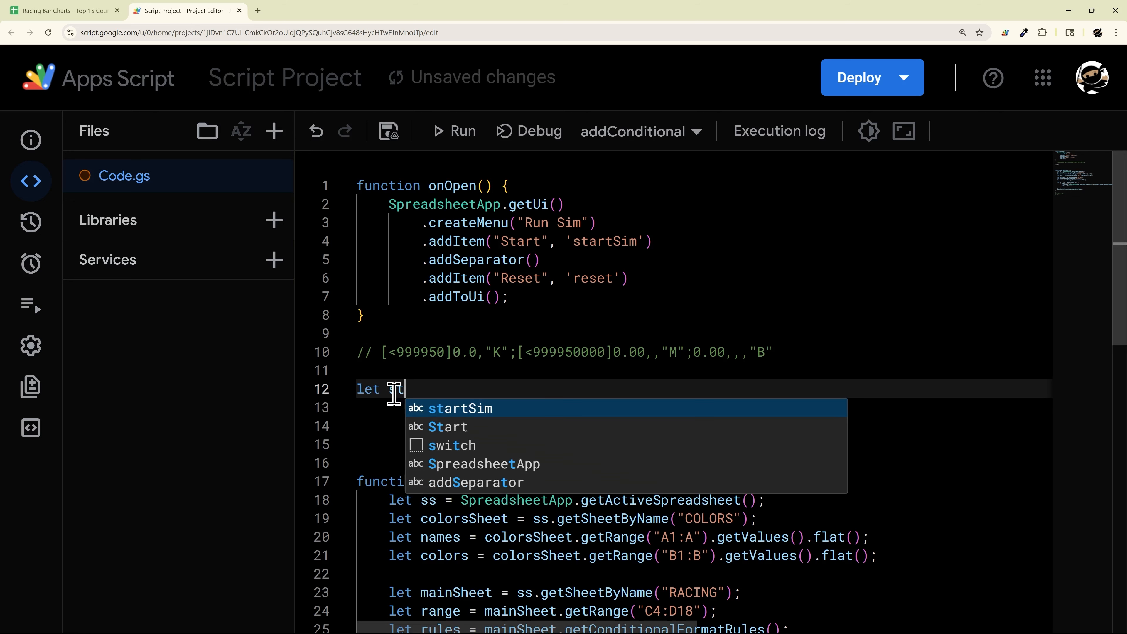
{"action": "type", "text": "artYear = 1"}
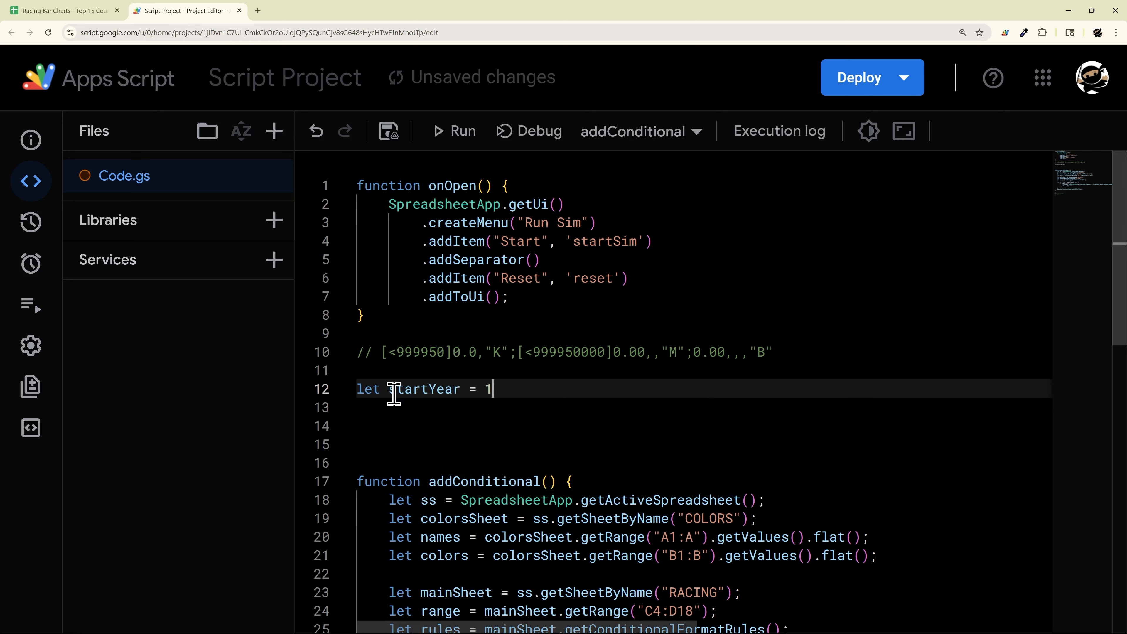
{"action": "type", "text": "960;"}
{"action": "key", "text": "Return"}
{"action": "type", "text": "let endYear = 2020"}
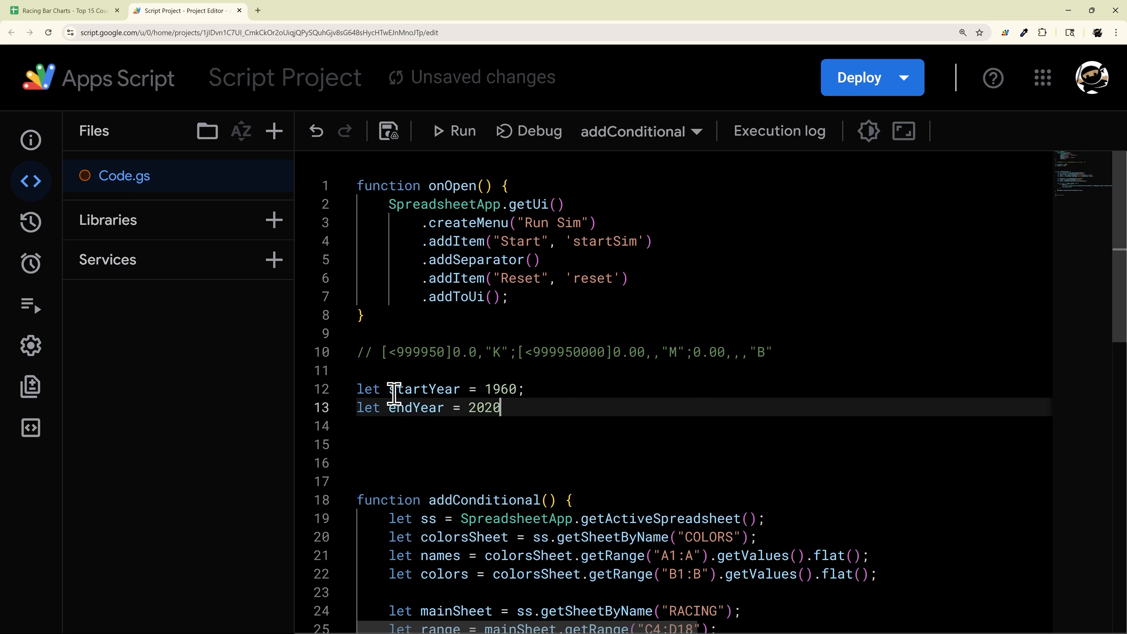
{"action": "type", "text": ";"}
{"action": "key", "text": "Return"}
{"action": "key", "text": "Return"}
Step: Start a startSim() function with let ss = SpreadsheetApp.getActiveSpreadsheet();
{"action": "type", "text": "func"}
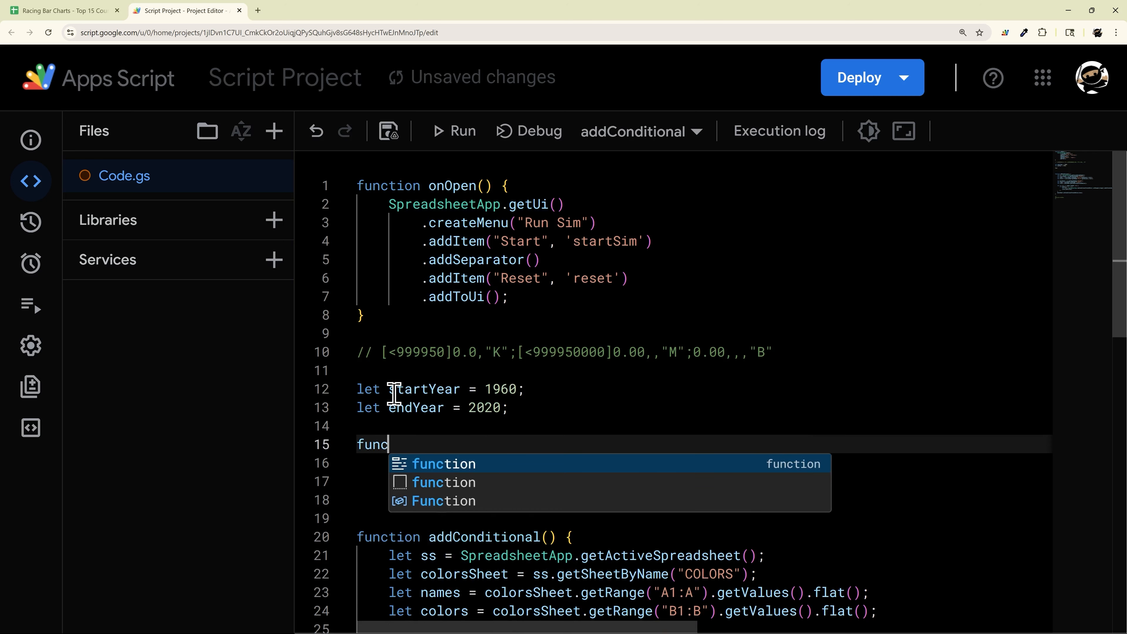
{"action": "type", "text": "tion startSim"}
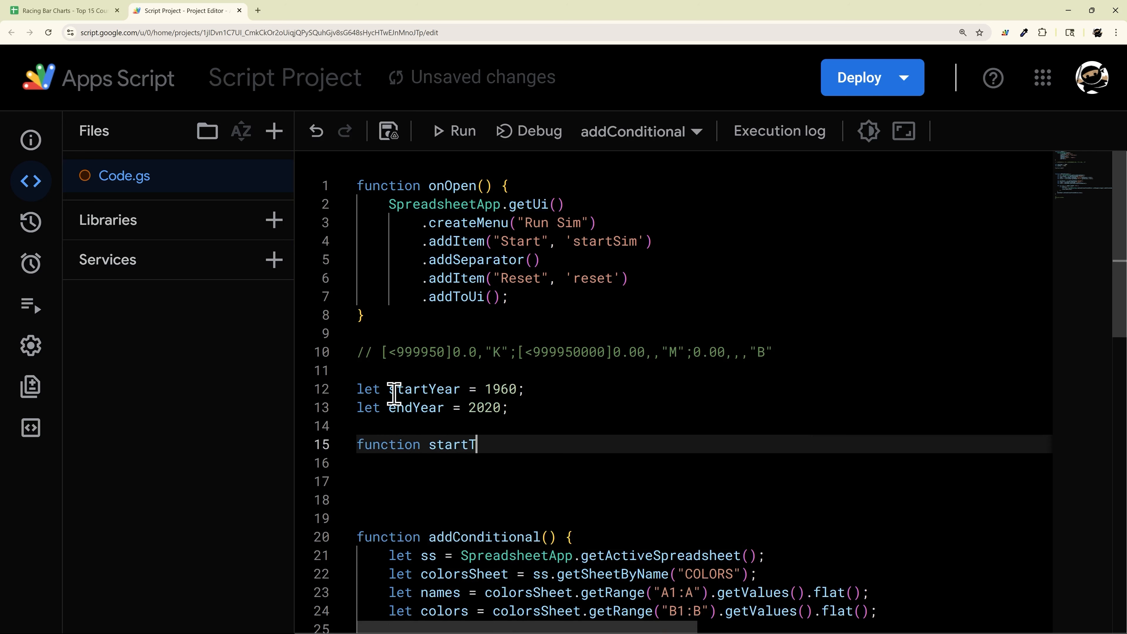
{"action": "type", "text": "() {"}
{"action": "key", "text": "Return"}
{"action": "key", "text": "Return"}
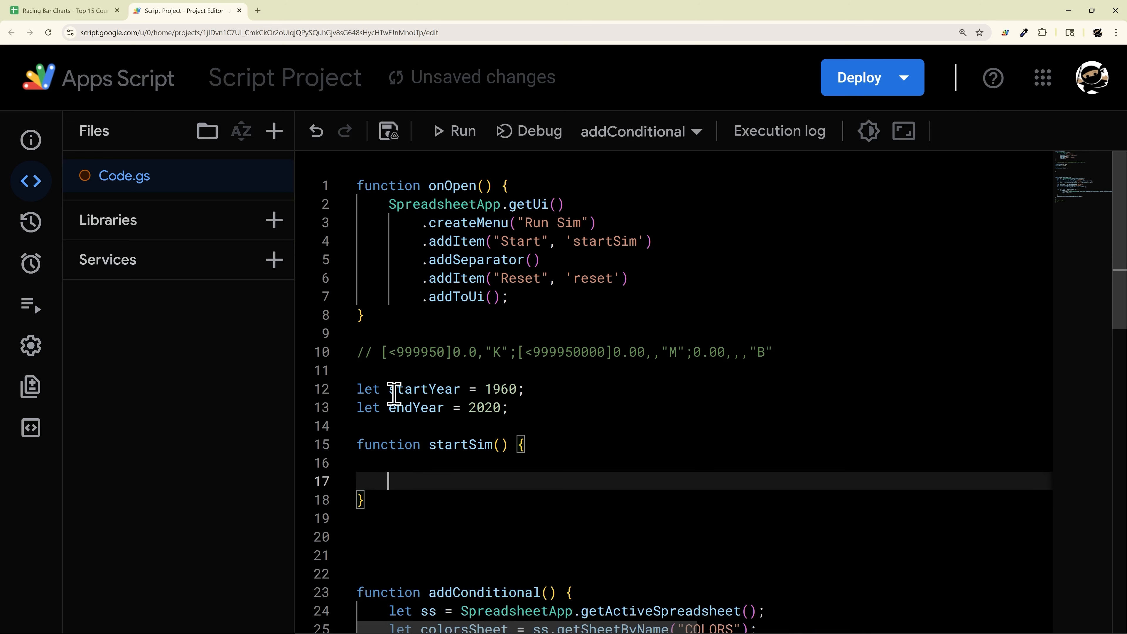
{"action": "key", "text": "Up"}
{"action": "key", "text": "Return"}
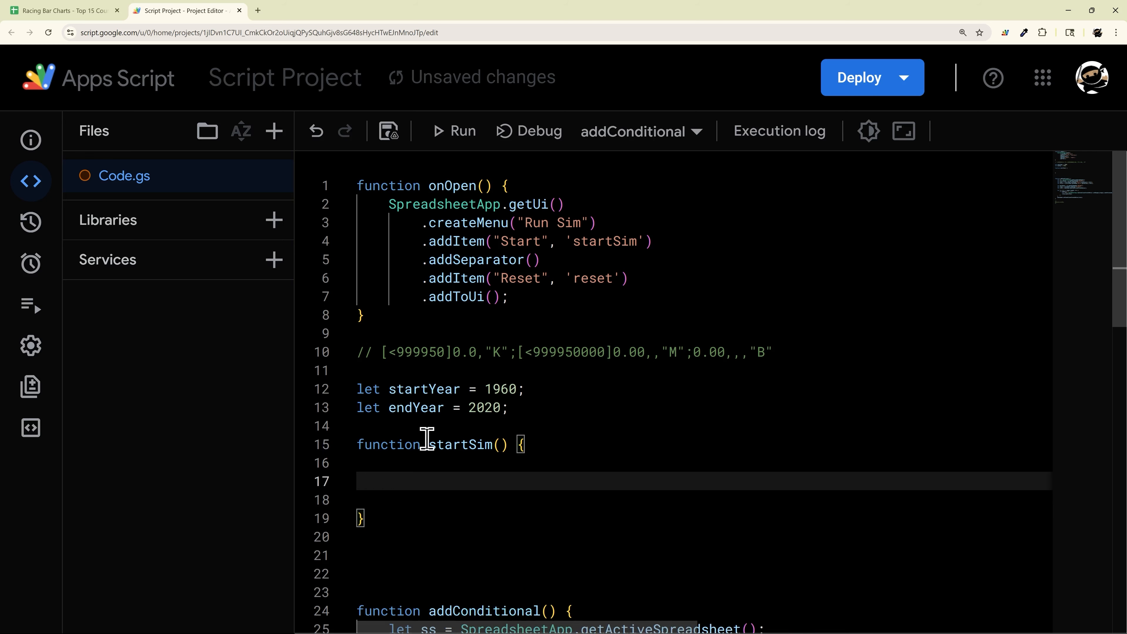
{"action": "key", "text": "BackSpace"}
{"action": "key", "text": "BackSpace"}
{"action": "type", "text": "let ss "}
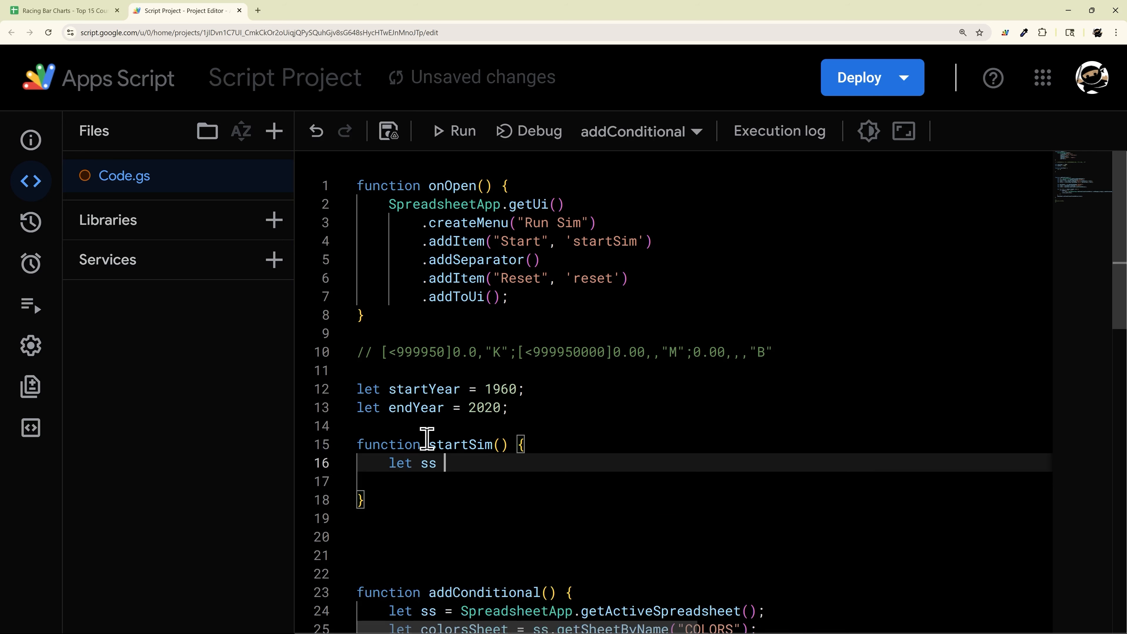
{"action": "type", "text": "= Spr"}
{"action": "key", "text": "Down"}
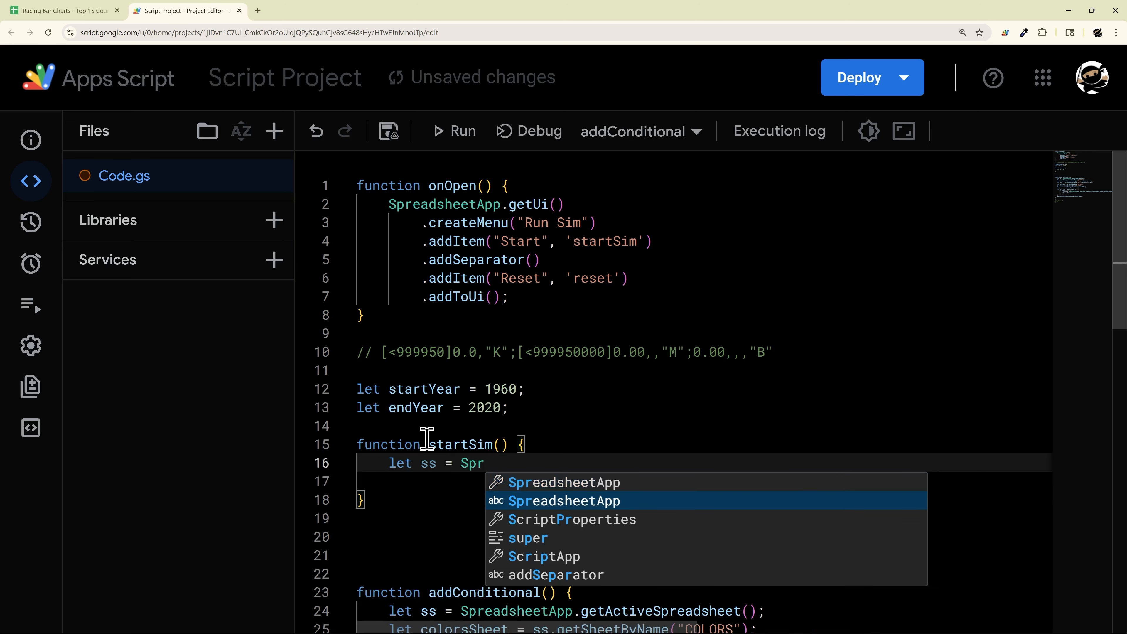
{"action": "key", "text": "Return"}
{"action": "type", "text": ".get"}
{"action": "key", "text": "Down"}
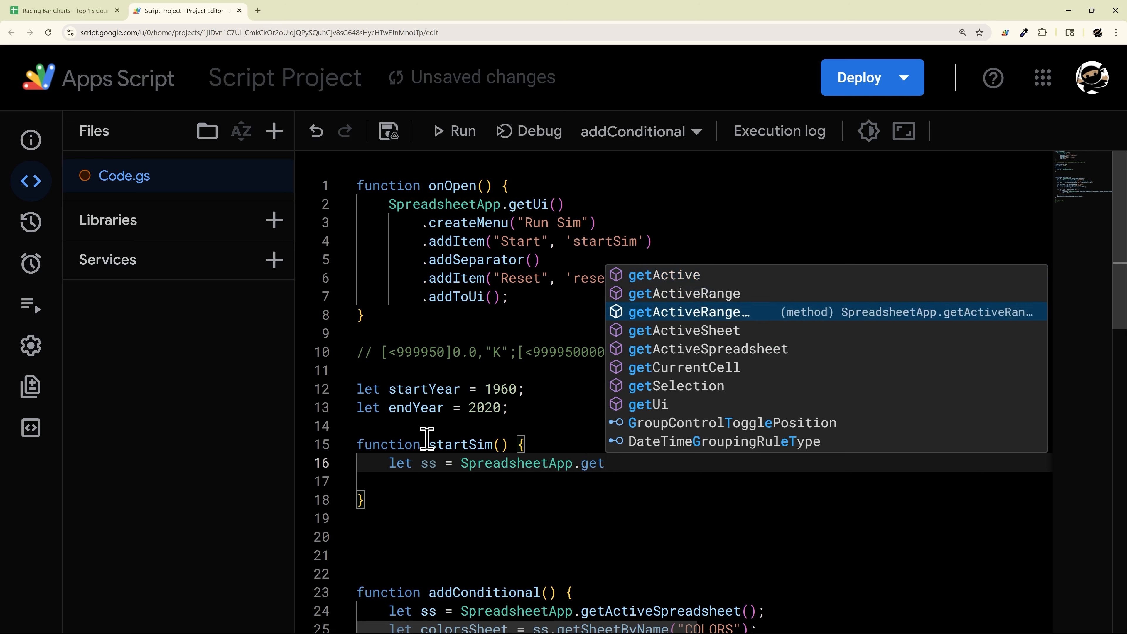
{"action": "key", "text": "Down"}
{"action": "key", "text": "Return"}
{"action": "type", "text": "();"}
Step: Add let sheet = ss.getSheetByName("RACING"); to startSim and save the project
{"action": "key", "text": "Return"}
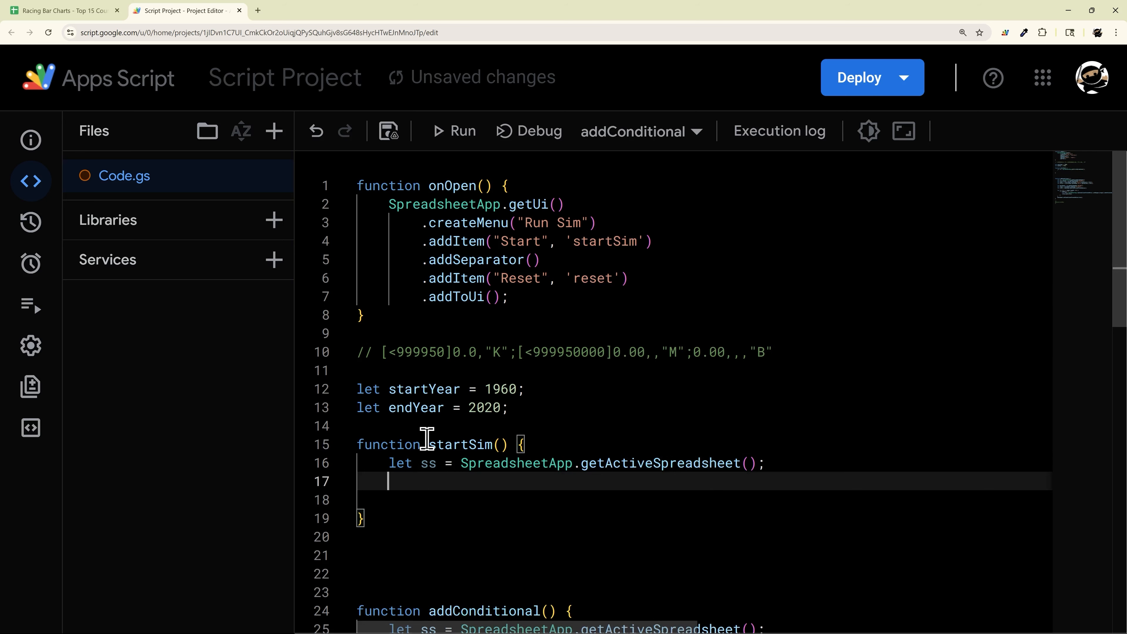
{"action": "type", "text": "let sheet = ss.getS"}
{"action": "key", "text": "Down"}
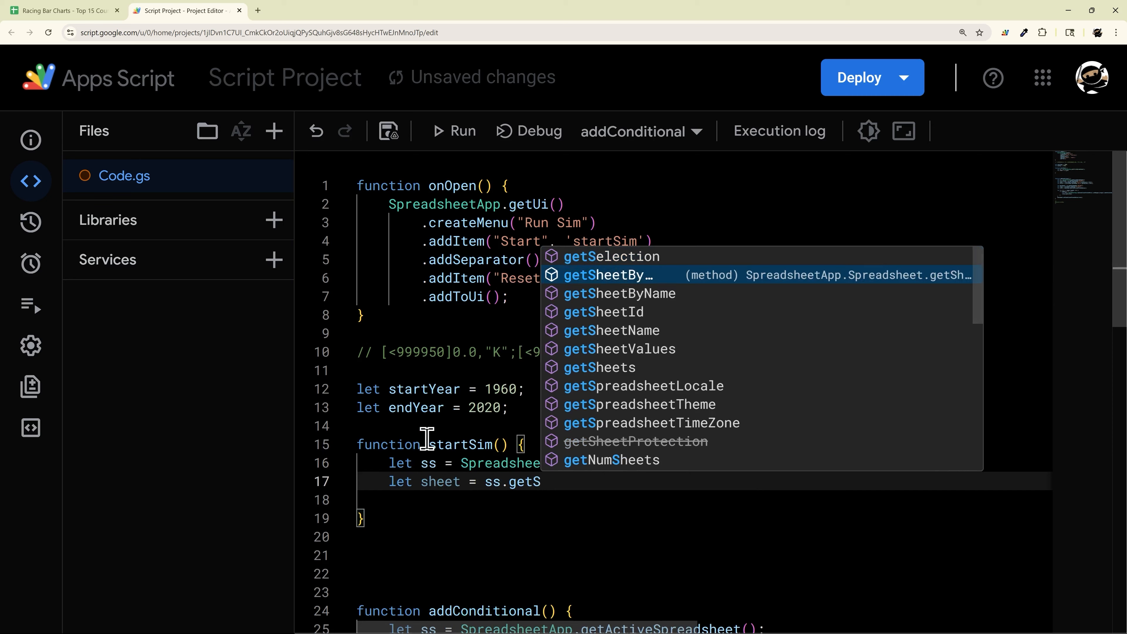
{"action": "key", "text": "Return"}
{"action": "type", "text": "(\"RACING"}
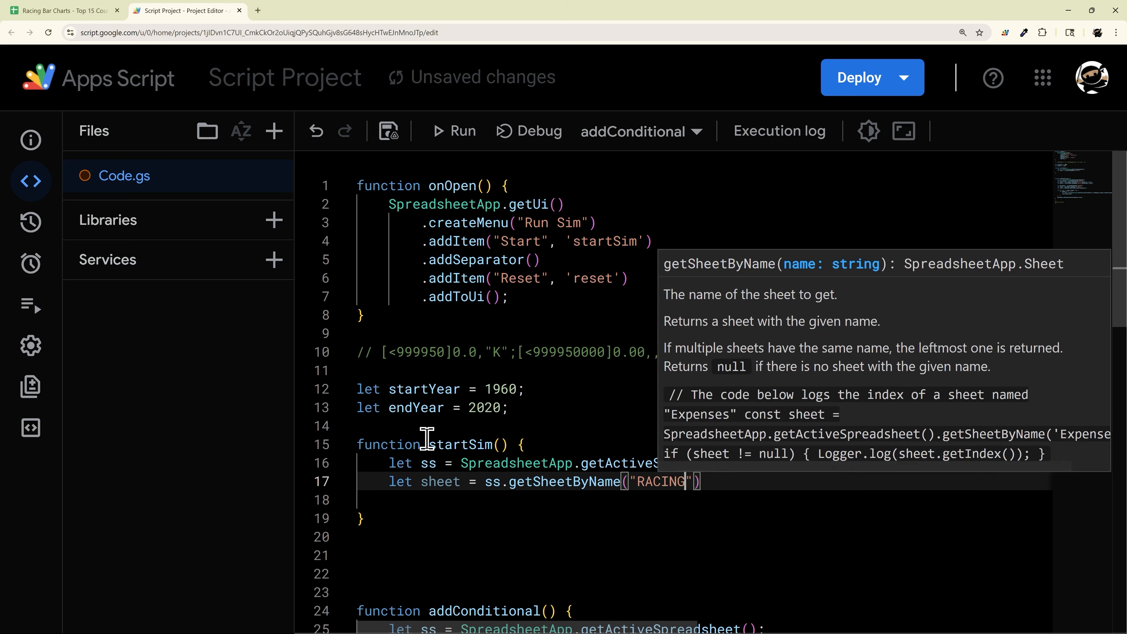
{"action": "key", "text": "End"}
{"action": "type", "text": ";"}
{"action": "key", "text": "Return"}
{"action": "key", "text": "Return"}
{"action": "key", "text": "ctrl+s"}
Step: Start a while (startYear < endYear) { loop inside startSim
{"action": "scroll", "coordinate": [508, 444], "scroll_direction": "down", "scroll_amount": 1}
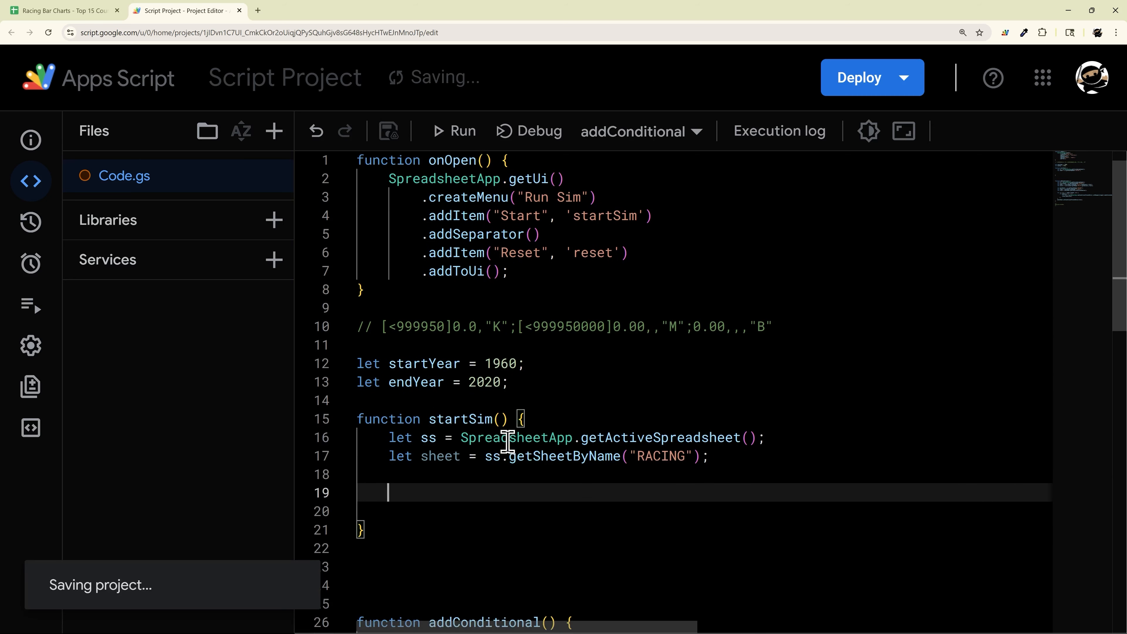
{"action": "type", "text": "wh"}
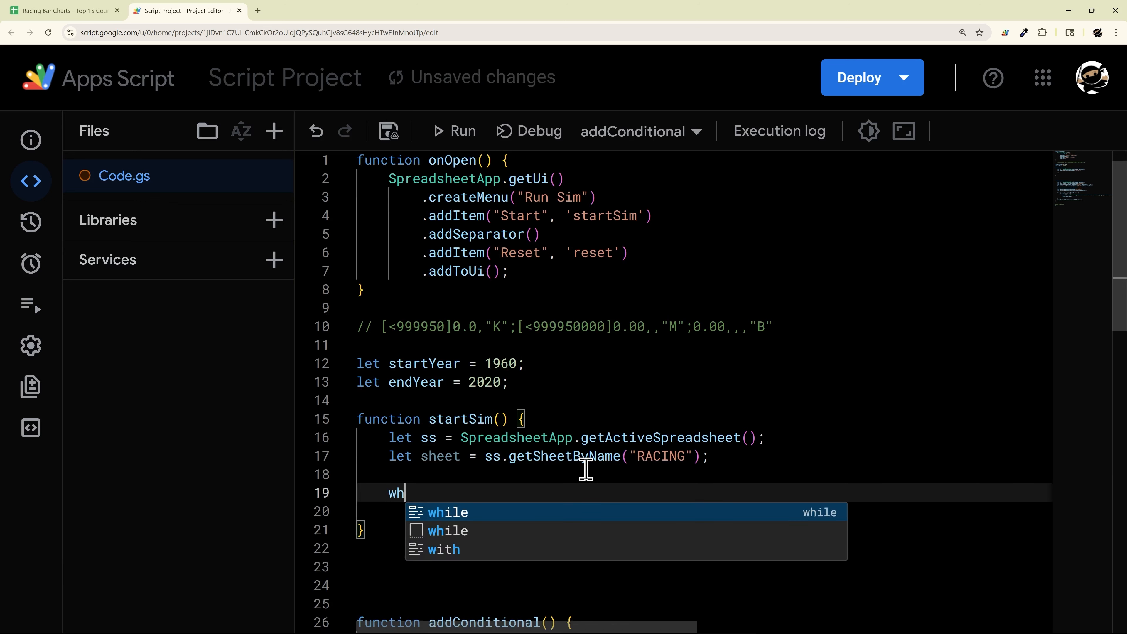
{"action": "type", "text": "ile (st"}
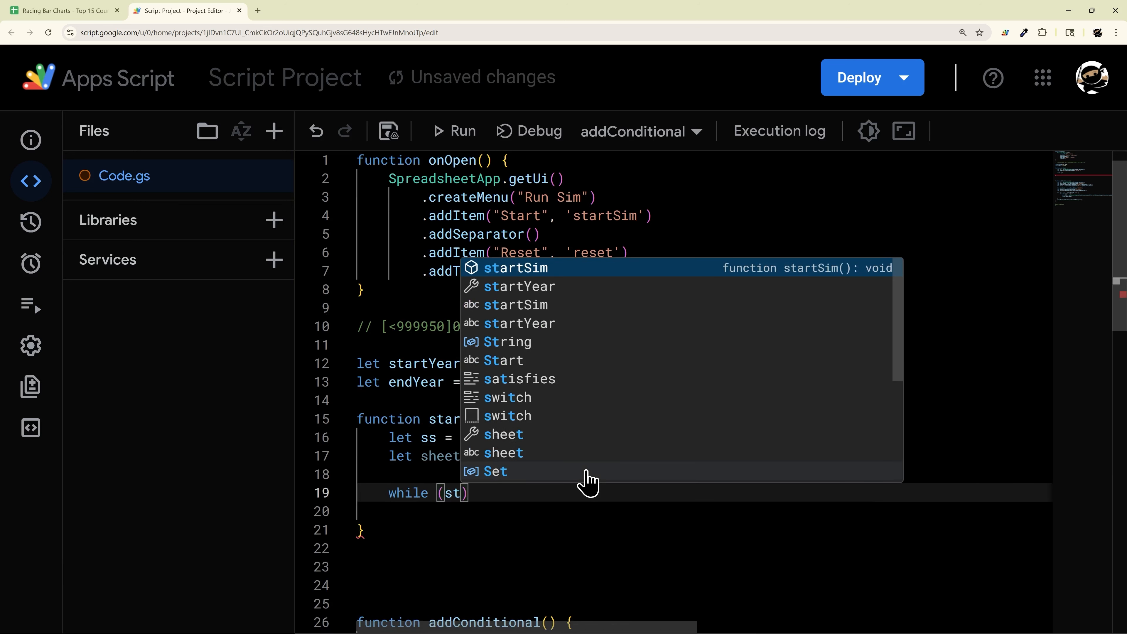
{"action": "key", "text": "Down"}
{"action": "key", "text": "Return"}
{"action": "type", "text": "< "}
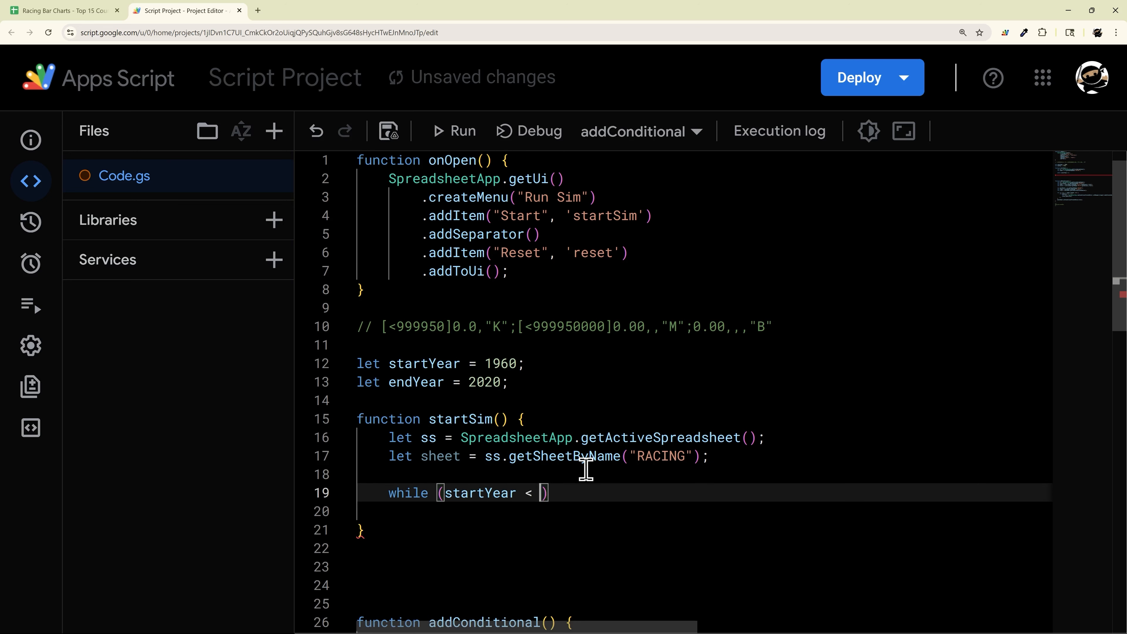
{"action": "type", "text": "end"}
{"action": "key", "text": "Return"}
{"action": "key", "text": "End"}
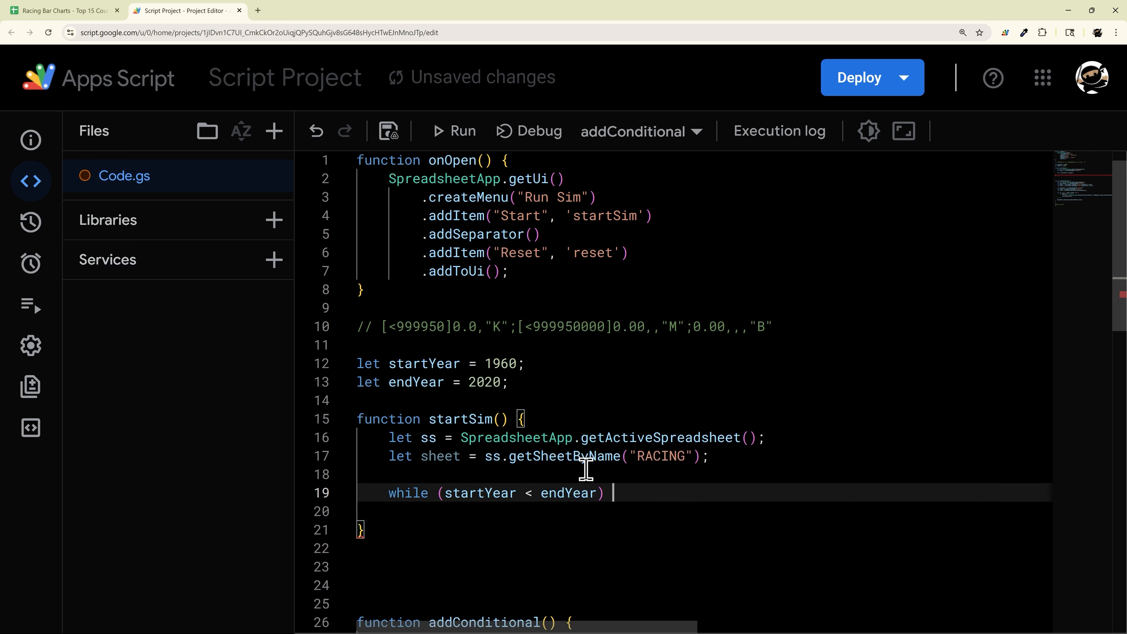
{"action": "type", "text": "{"}
{"action": "key", "text": "Return"}
{"action": "key", "text": "Return"}
{"action": "key", "text": "Return"}
Step: Add startYear++; as the loop body on line 21 and save the project
{"action": "scroll", "coordinate": [586, 470], "scroll_direction": "down", "scroll_amount": 3}
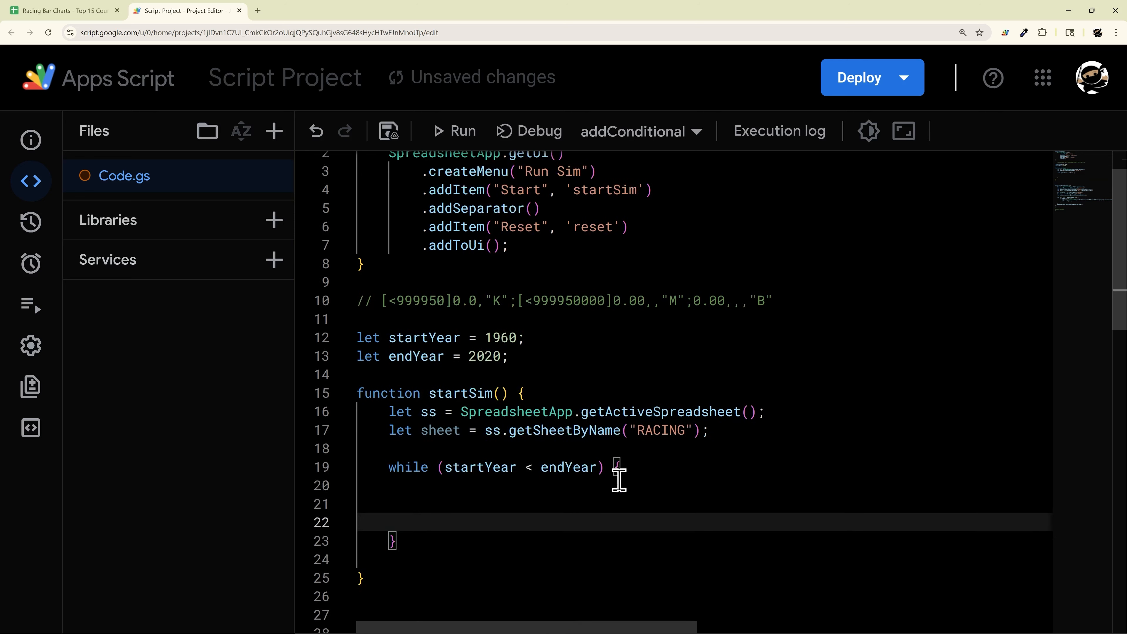
{"action": "left_click", "coordinate": [505, 431]}
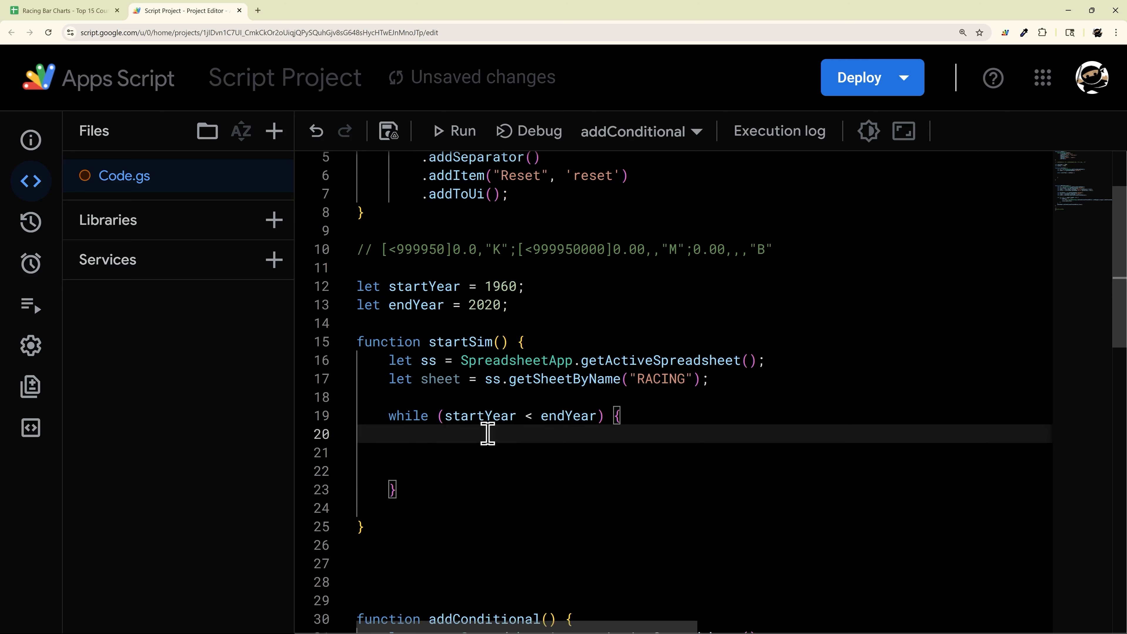
{"action": "left_click", "coordinate": [451, 450]}
{"action": "key", "text": "Tab"}
{"action": "key", "text": "Tab"}
{"action": "type", "text": "star"}
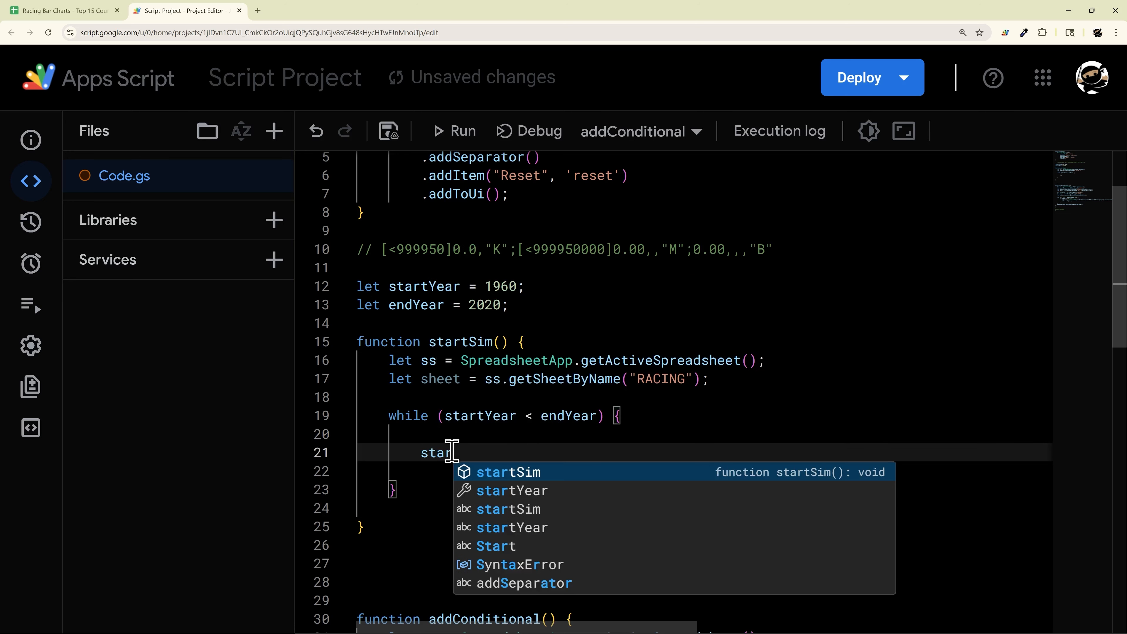
{"action": "key", "text": "Down"}
{"action": "key", "text": "Return"}
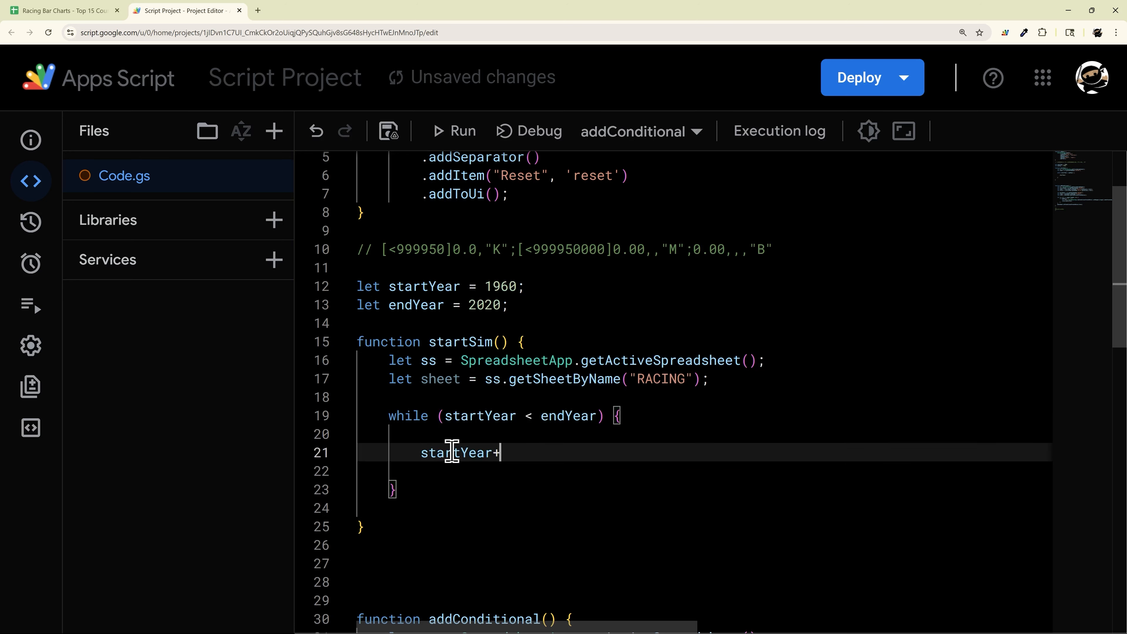
{"action": "type", "text": "++;"}
{"action": "key", "text": "ctrl+s"}
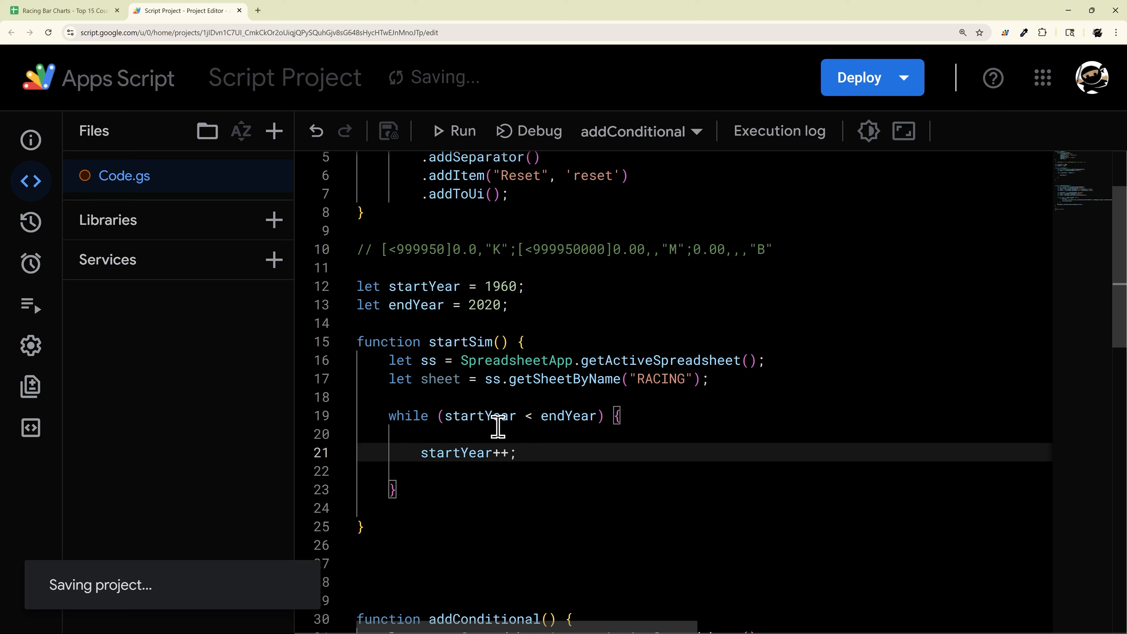
{"action": "left_click_drag", "start_coordinate": [385, 420], "coordinate": [640, 417]}
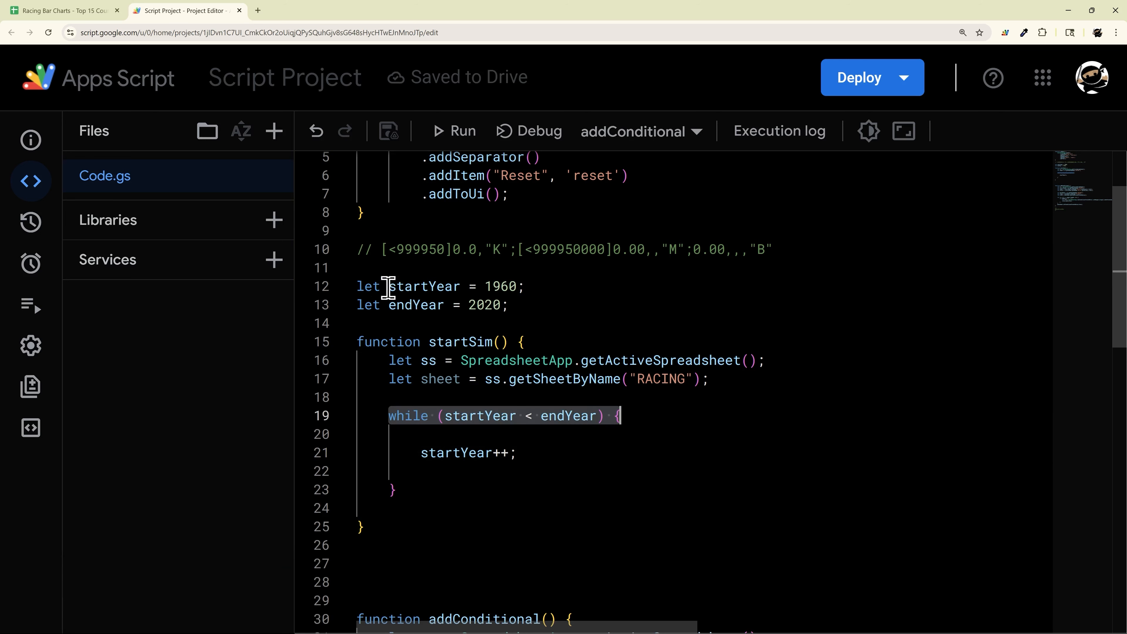
{"action": "left_click_drag", "start_coordinate": [389, 287], "coordinate": [520, 285]}
{"action": "left_click_drag", "start_coordinate": [390, 304], "coordinate": [443, 306]}
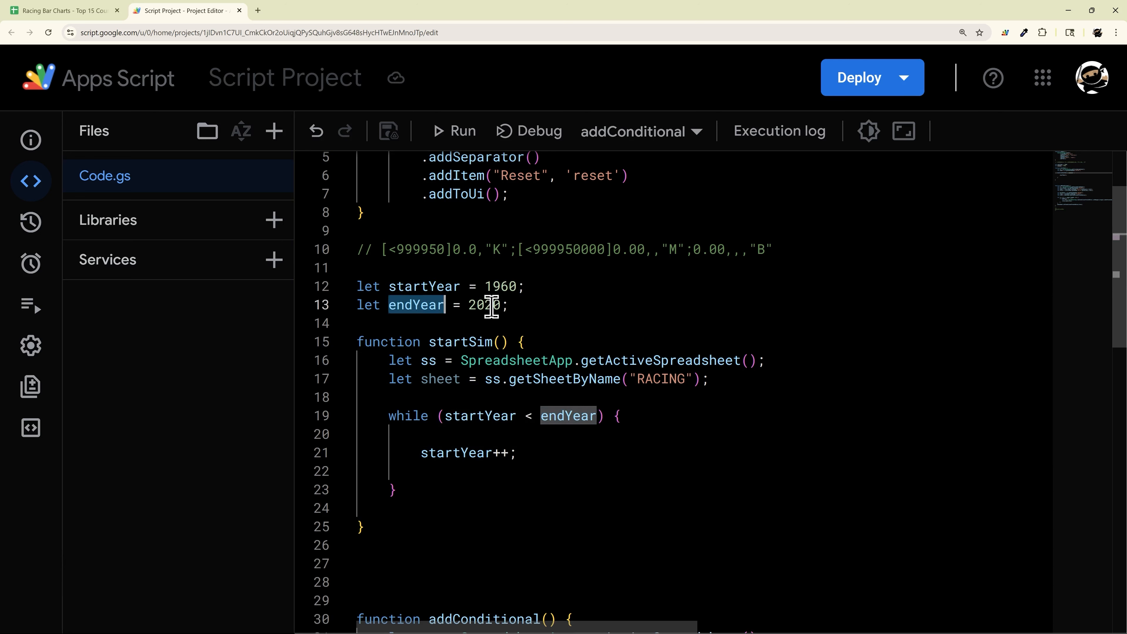
{"action": "left_click", "coordinate": [509, 286]}
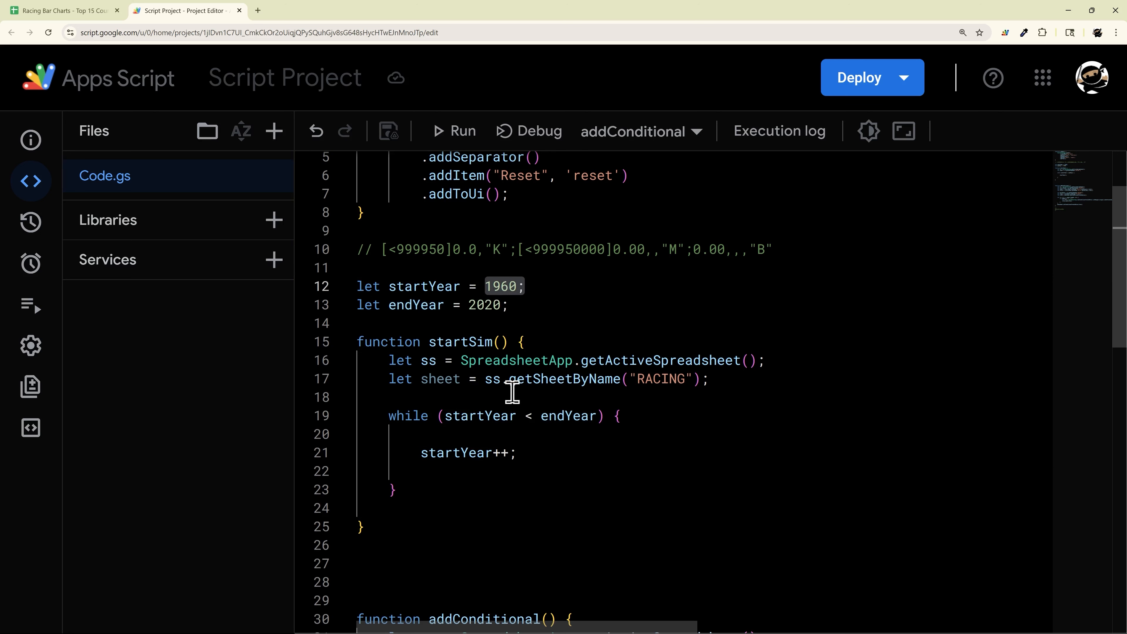
{"action": "left_click_drag", "start_coordinate": [528, 454], "coordinate": [374, 451]}
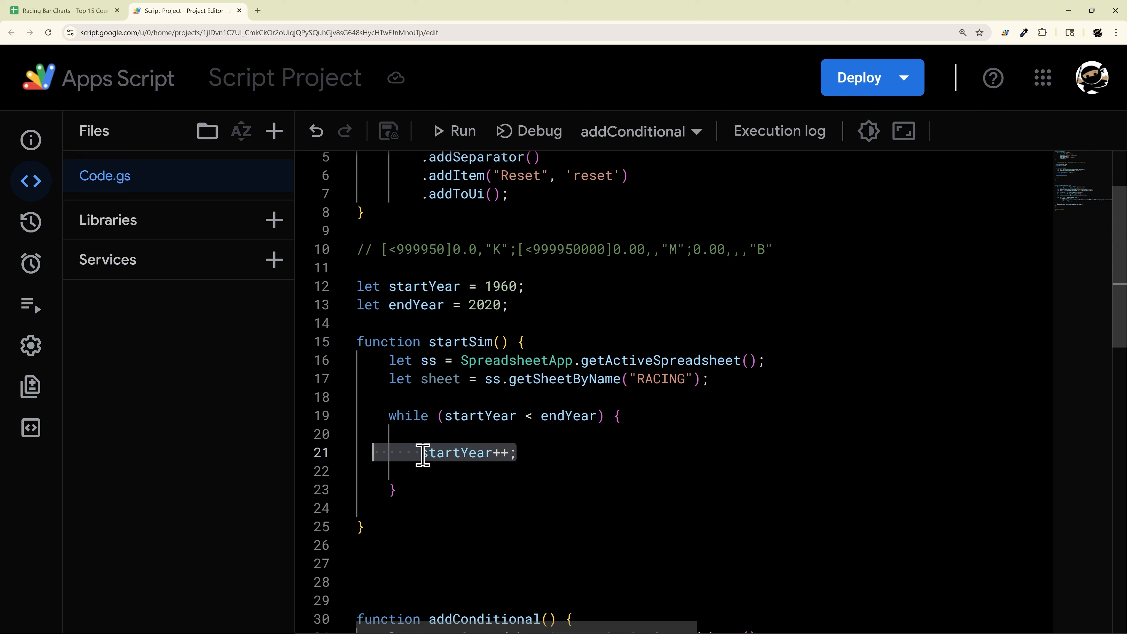
{"action": "double_click", "coordinate": [495, 286]}
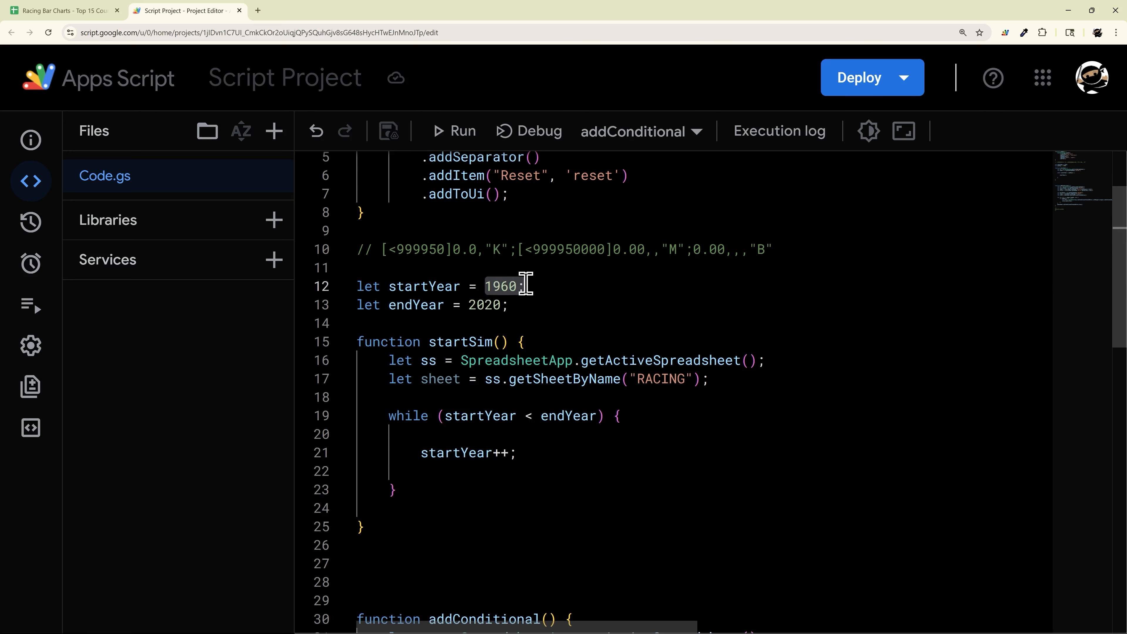
{"action": "left_click", "coordinate": [446, 416]}
{"action": "left_click_drag", "start_coordinate": [446, 416], "coordinate": [602, 422]}
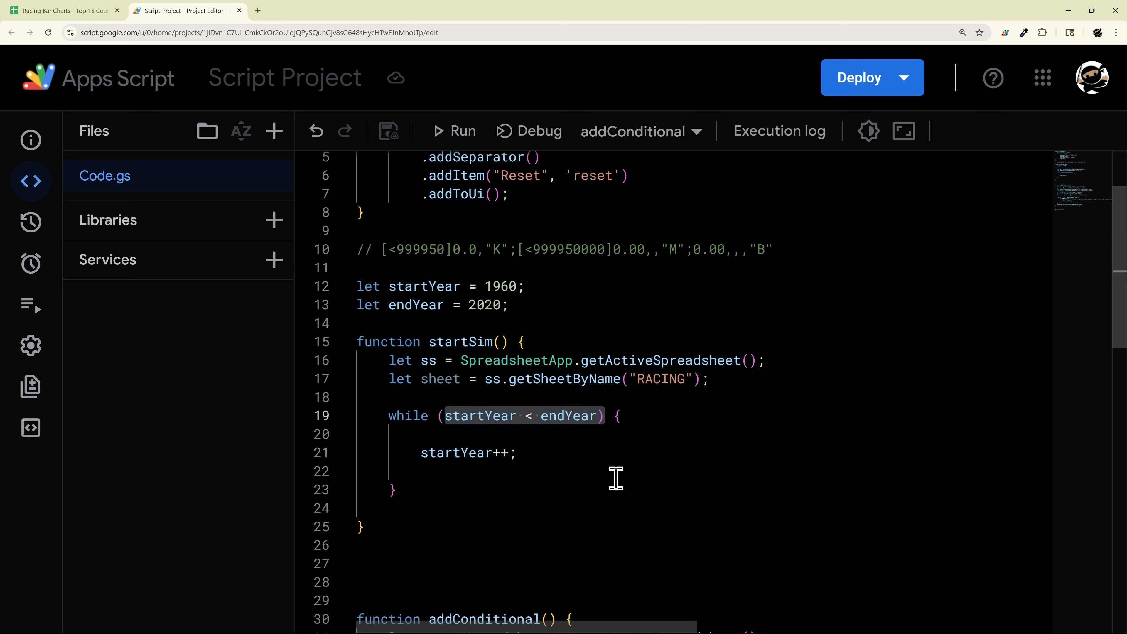
{"action": "left_click_drag", "start_coordinate": [521, 453], "coordinate": [372, 450]}
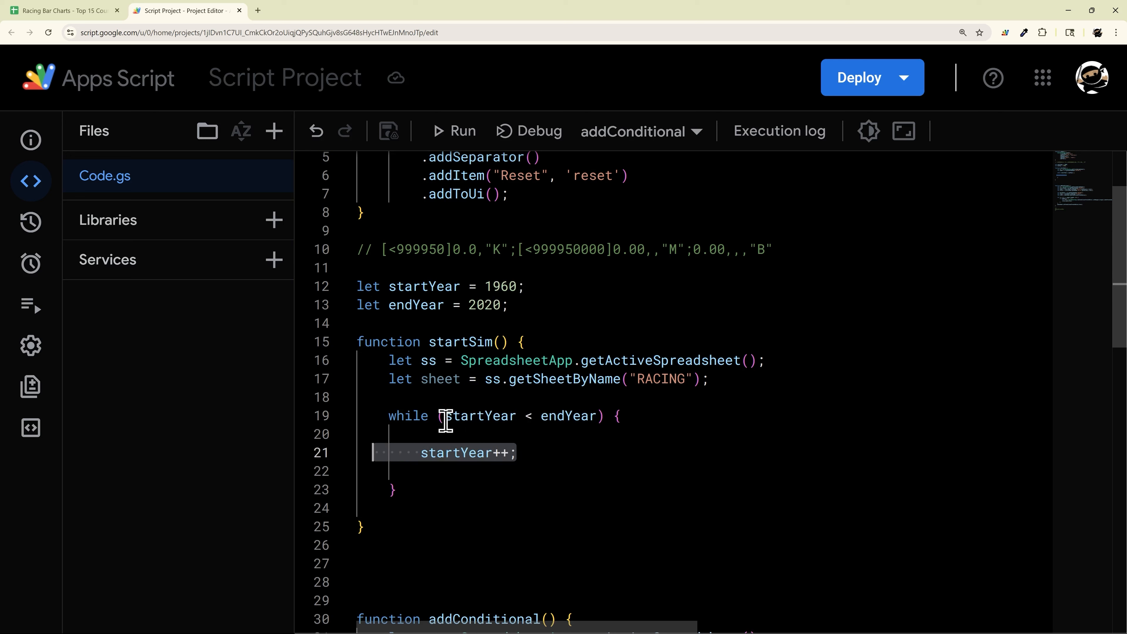
{"action": "left_click_drag", "start_coordinate": [444, 416], "coordinate": [594, 416]}
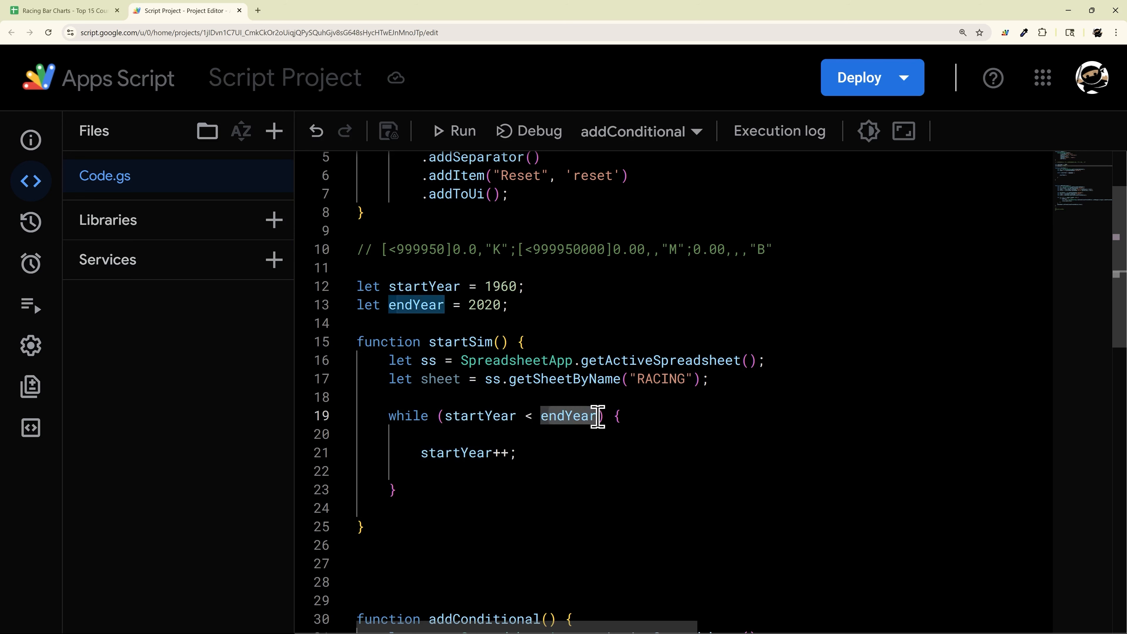
{"action": "left_click", "coordinate": [464, 444]}
{"action": "double_click", "coordinate": [464, 445]}
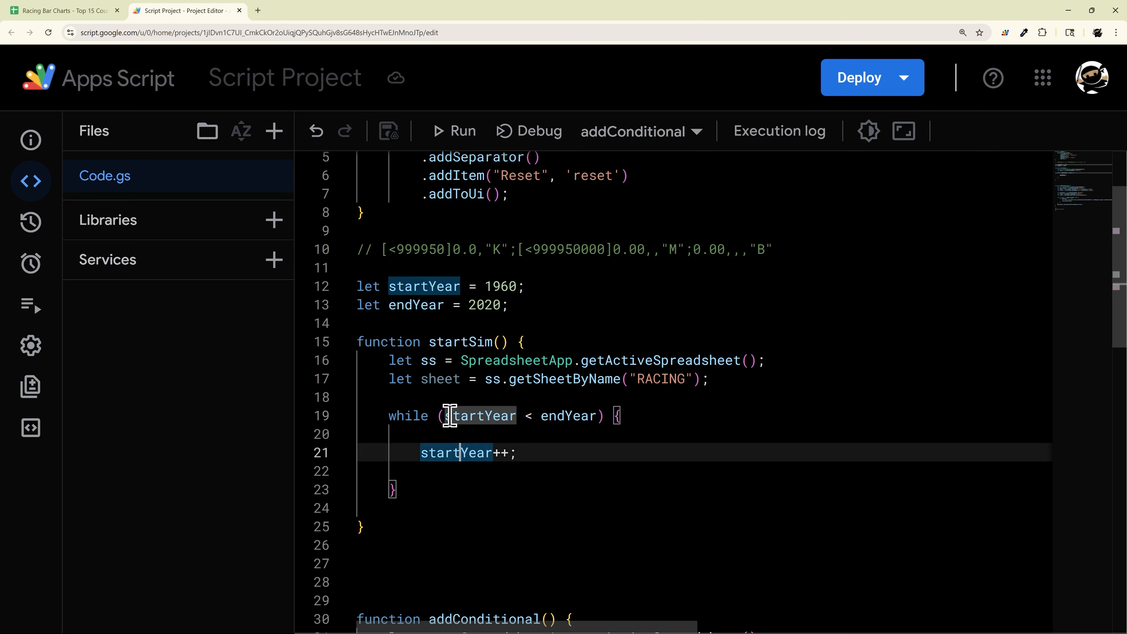
{"action": "left_click", "coordinate": [509, 416]}
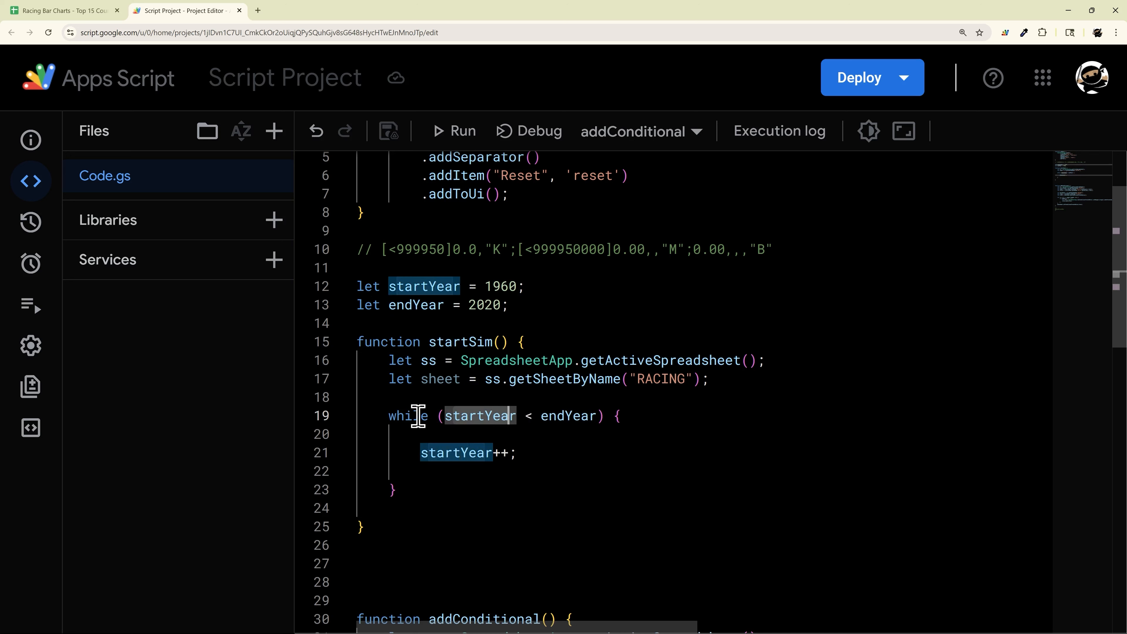
{"action": "left_click", "coordinate": [509, 286]}
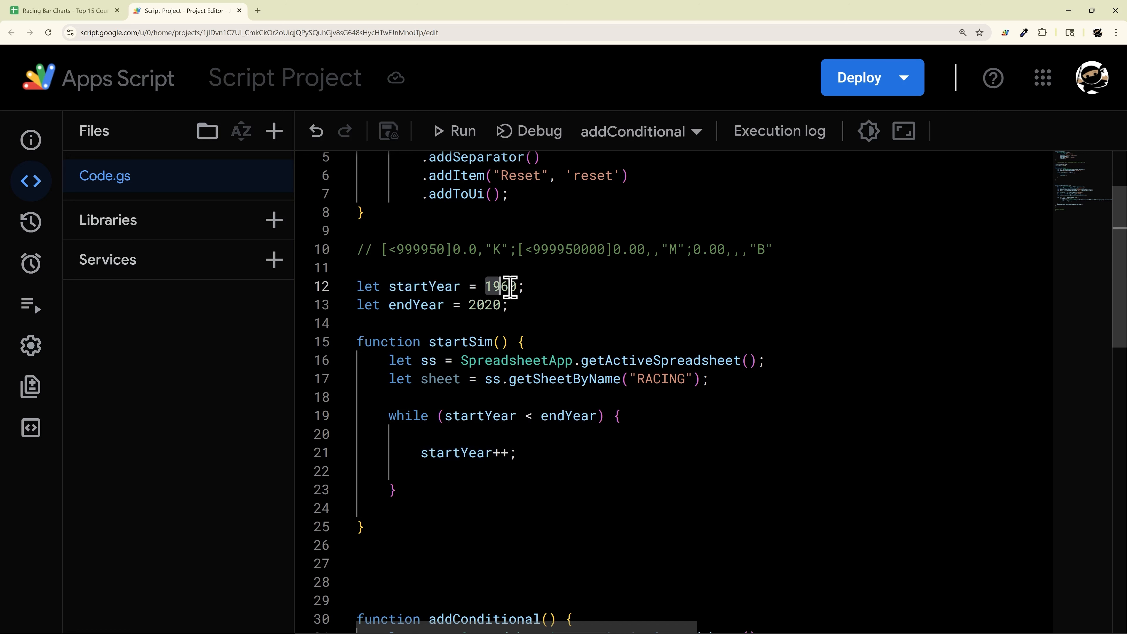
{"action": "left_click", "coordinate": [502, 304]}
{"action": "left_click", "coordinate": [596, 434]}
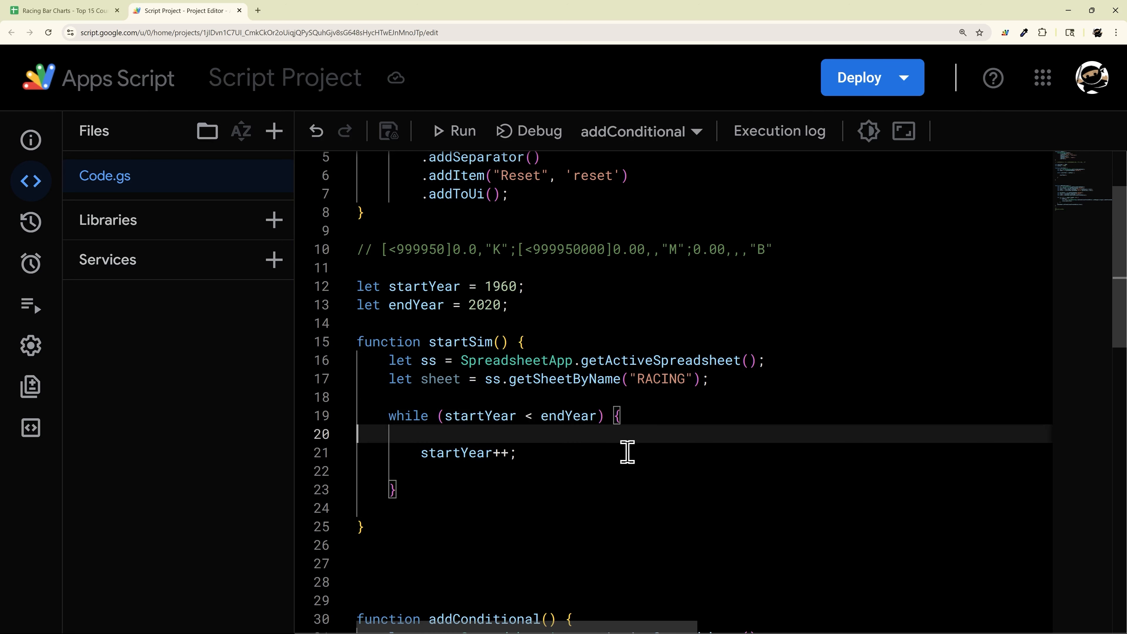
{"action": "scroll", "coordinate": [628, 453], "scroll_direction": "down", "scroll_amount": 1}
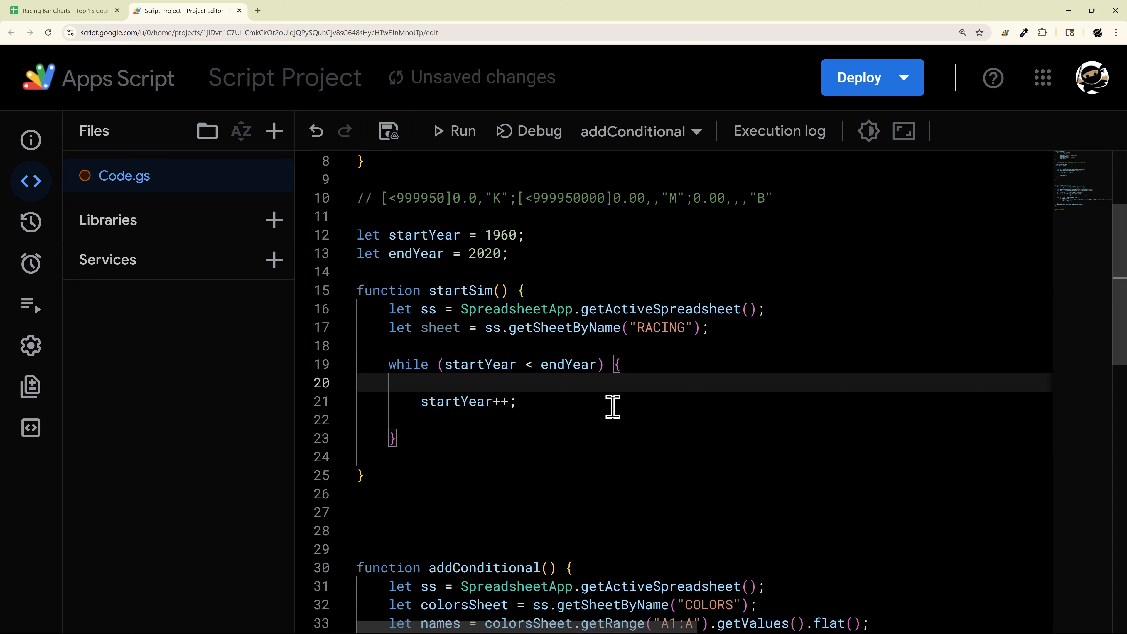
Step: On a new line after startYear++, begin a sheet.getRange() call
{"action": "left_click", "coordinate": [595, 404]}
{"action": "key", "text": "Return"}
{"action": "type", "text": "sheet.getR"}
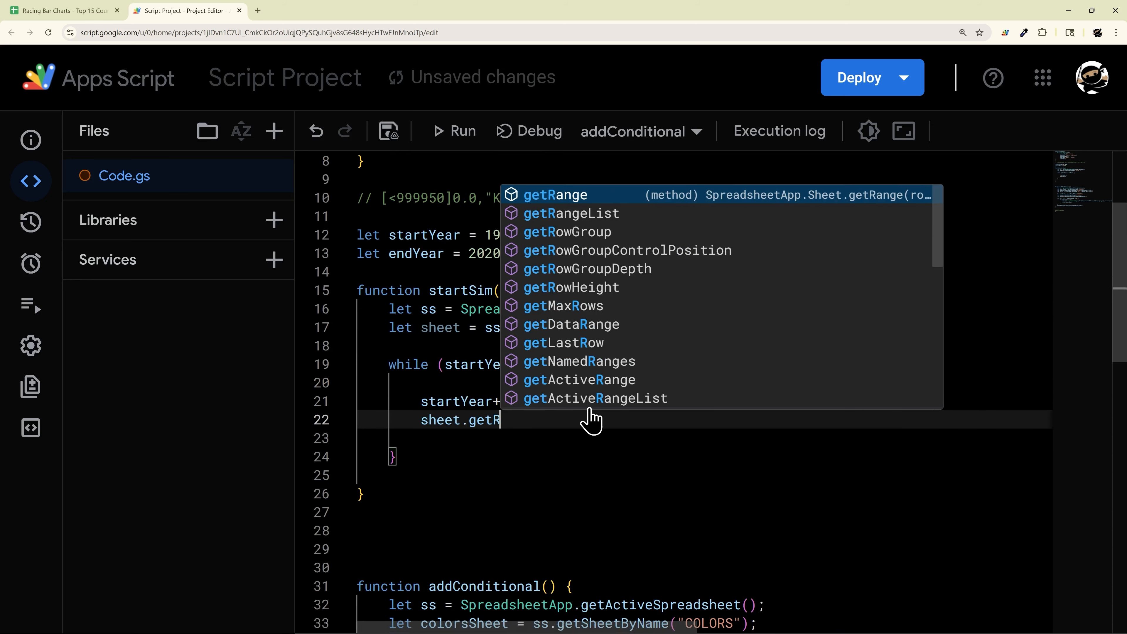
{"action": "key", "text": "Return"}
{"action": "type", "text": "("}
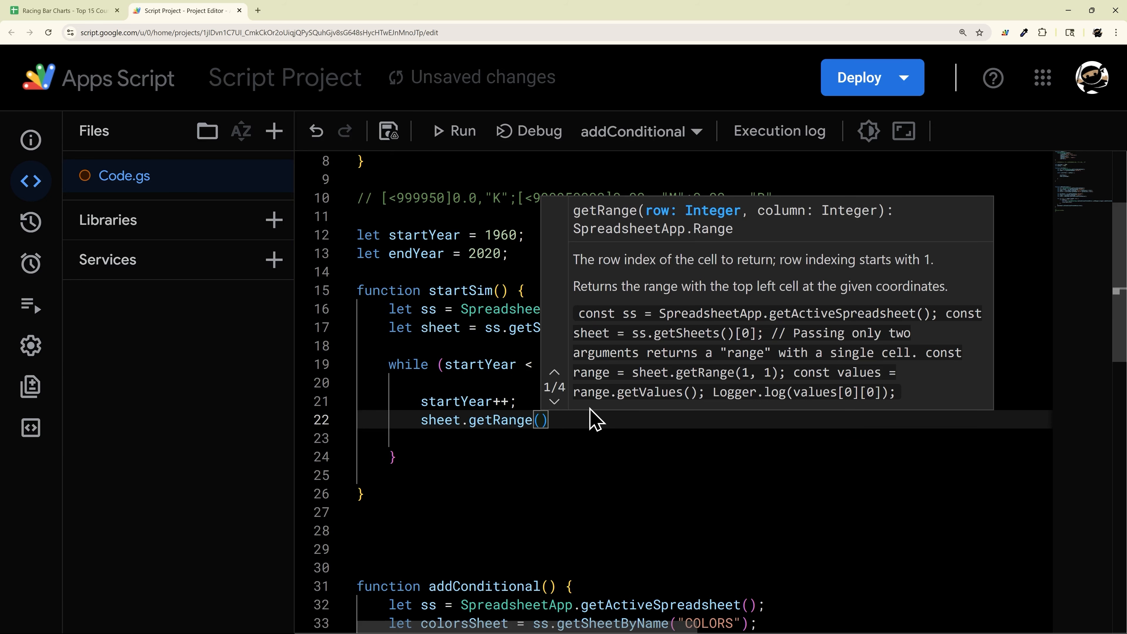
Step: Check row 2 and column B holding the year cell in the Racing Bar Charts sheet
{"action": "left_click", "coordinate": [62, 11]}
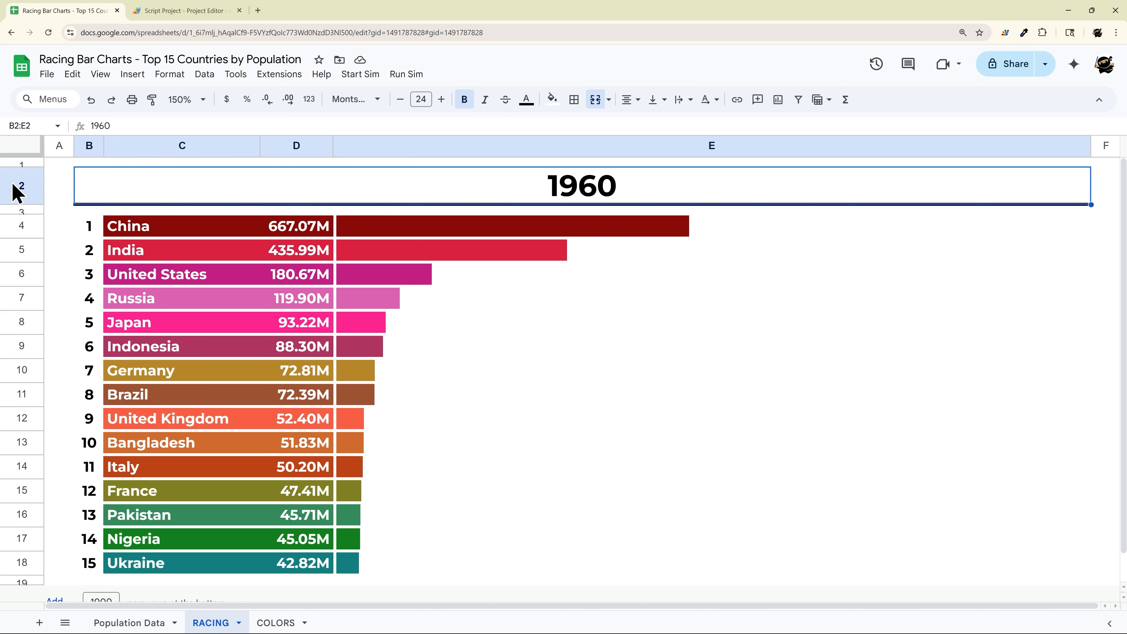
{"action": "left_click", "coordinate": [18, 189]}
{"action": "right_click", "coordinate": [88, 153]}
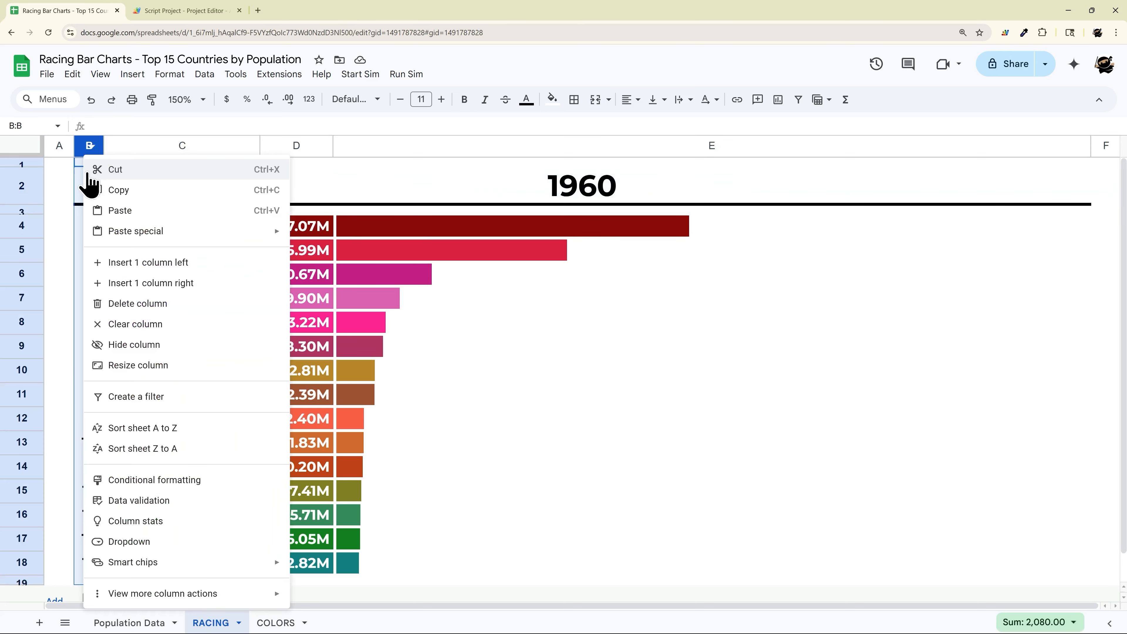
{"action": "left_click", "coordinate": [230, 13]}
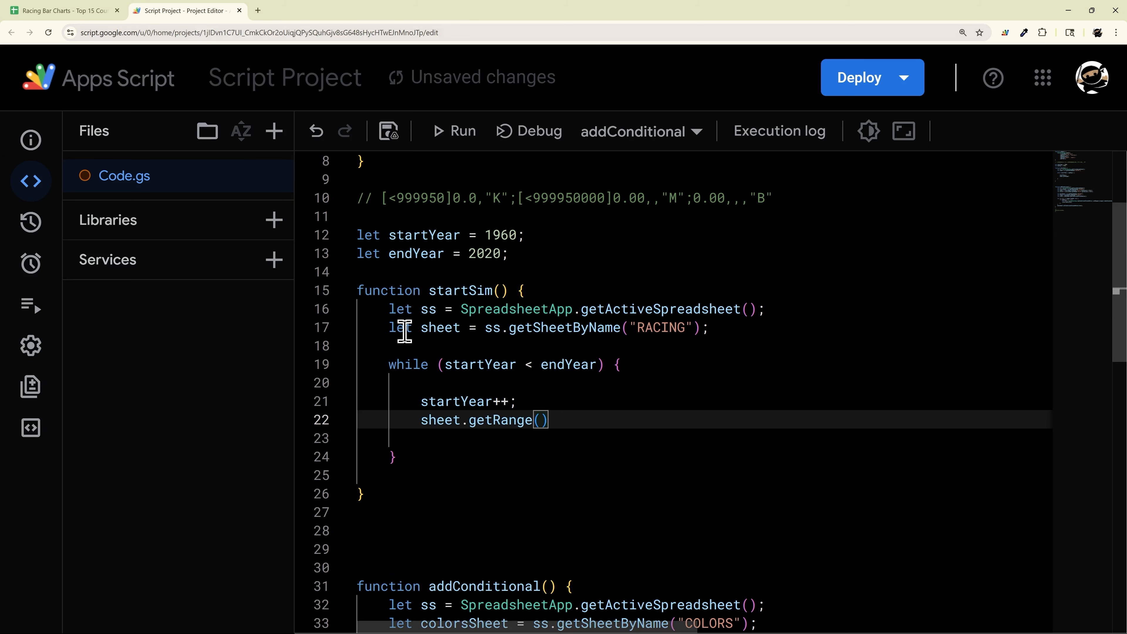
Step: Finish line 22 as sheet.getRange("B2").setValue(startYear);, add a blank line, and save
{"action": "type", "text": ".setV"}
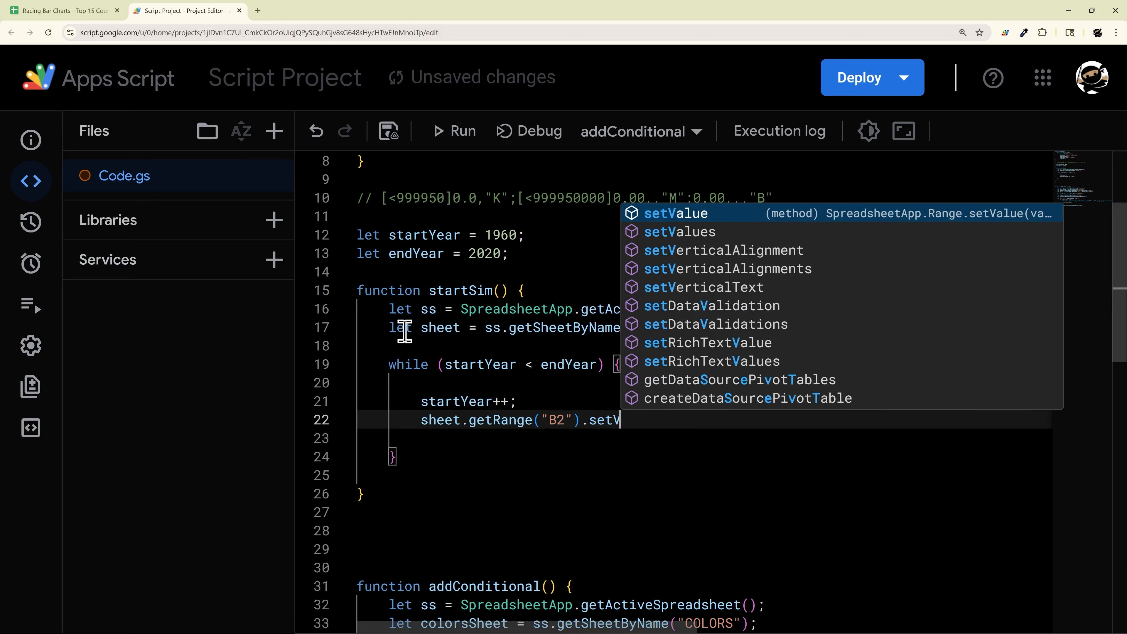
{"action": "key", "text": "Return"}
{"action": "type", "text": "("}
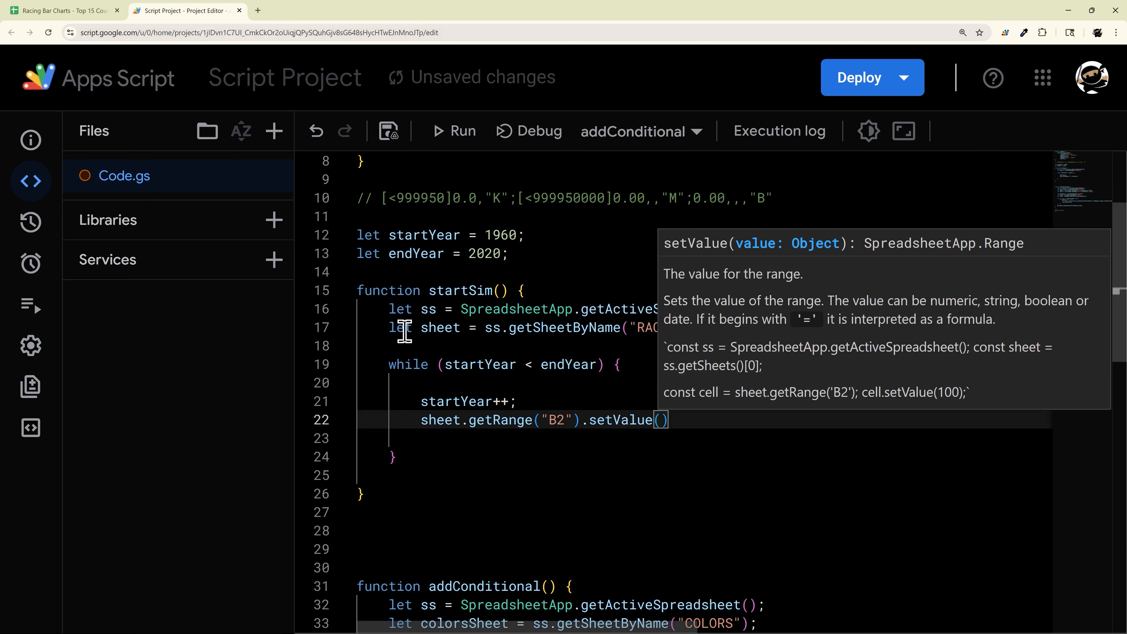
{"action": "type", "text": "st"}
{"action": "key", "text": "Down"}
{"action": "key", "text": "Return"}
{"action": "type", "text": ");"}
{"action": "key", "text": "ctrl+s"}
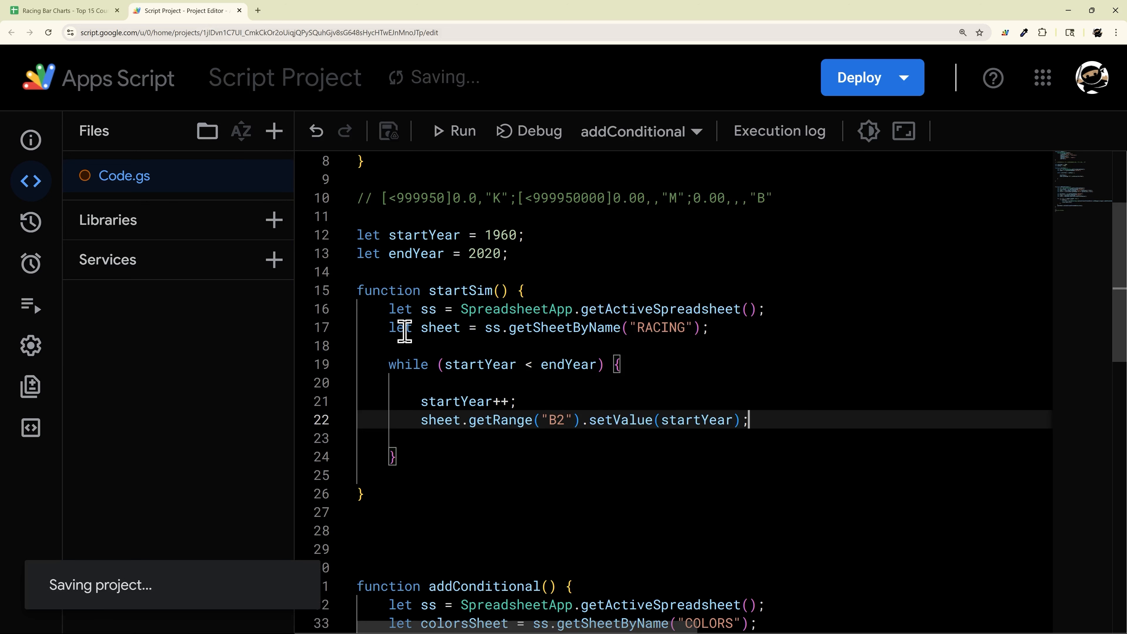
{"action": "key", "text": "Return"}
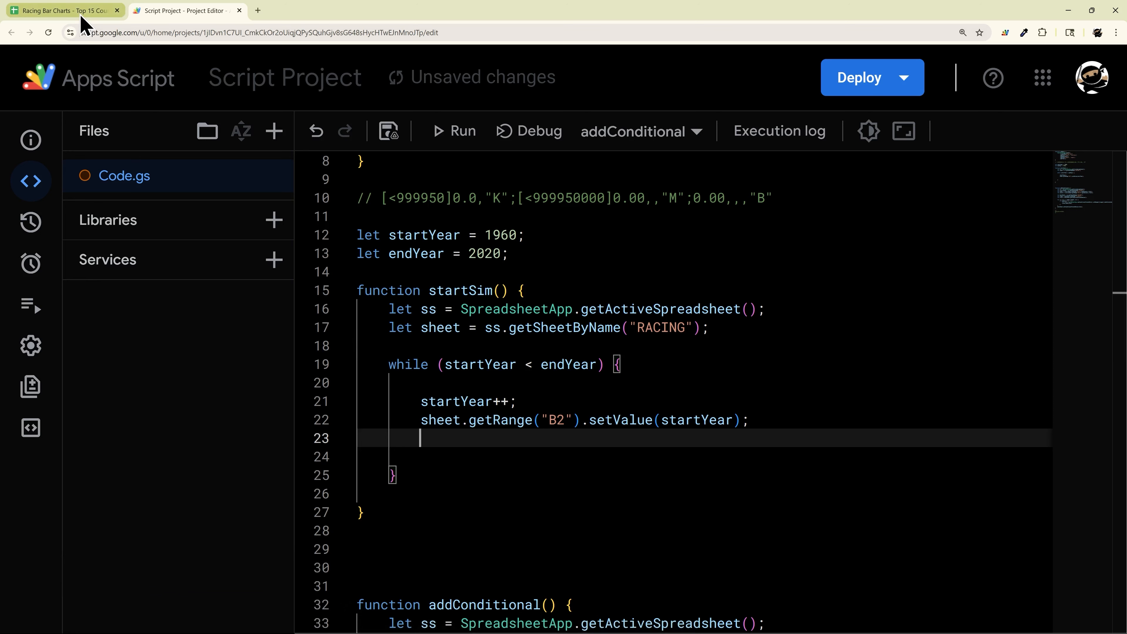
{"action": "left_click", "coordinate": [389, 132]}
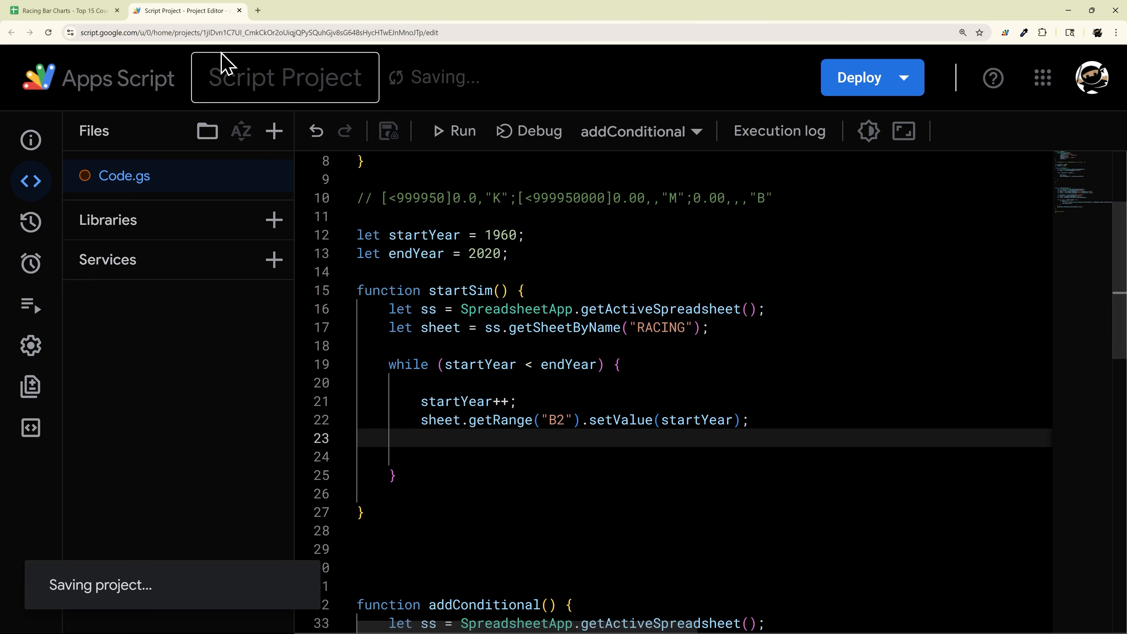
Step: Add SpreadsheetApp.flush(); on line 23 inside the loop and save
{"action": "left_click", "coordinate": [82, 12]}
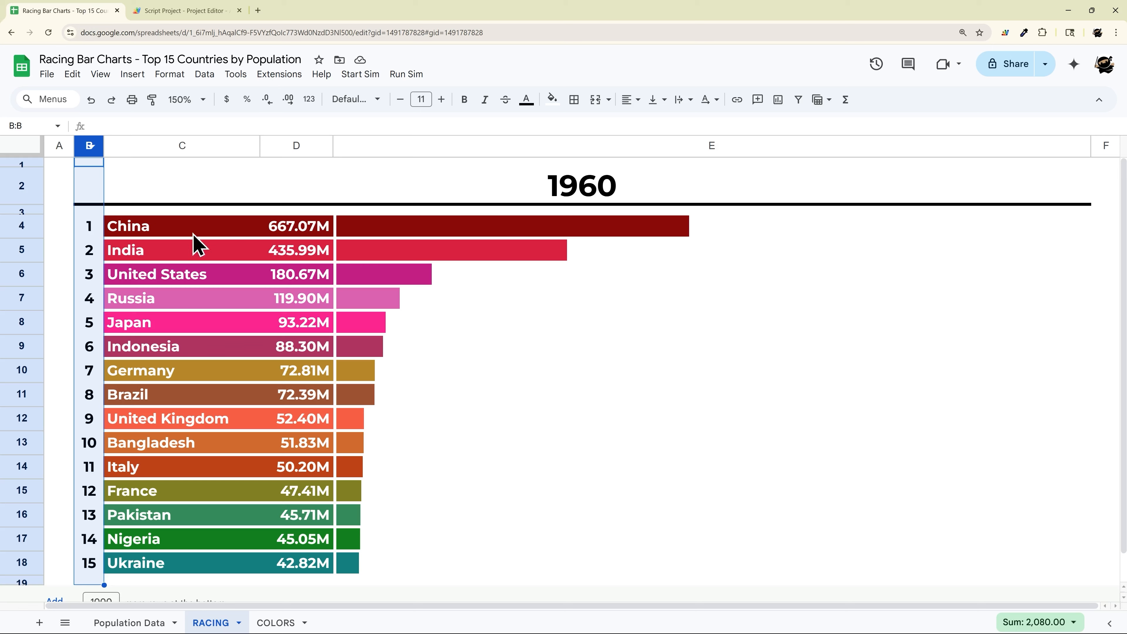
{"action": "left_click", "coordinate": [186, 11]}
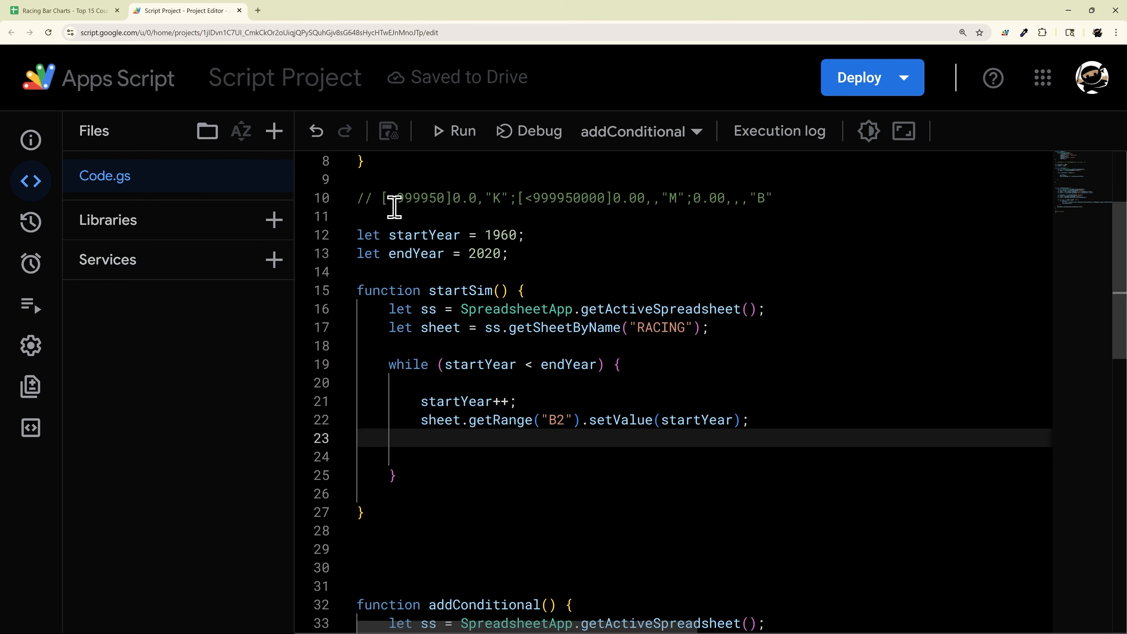
{"action": "left_click", "coordinate": [438, 441]}
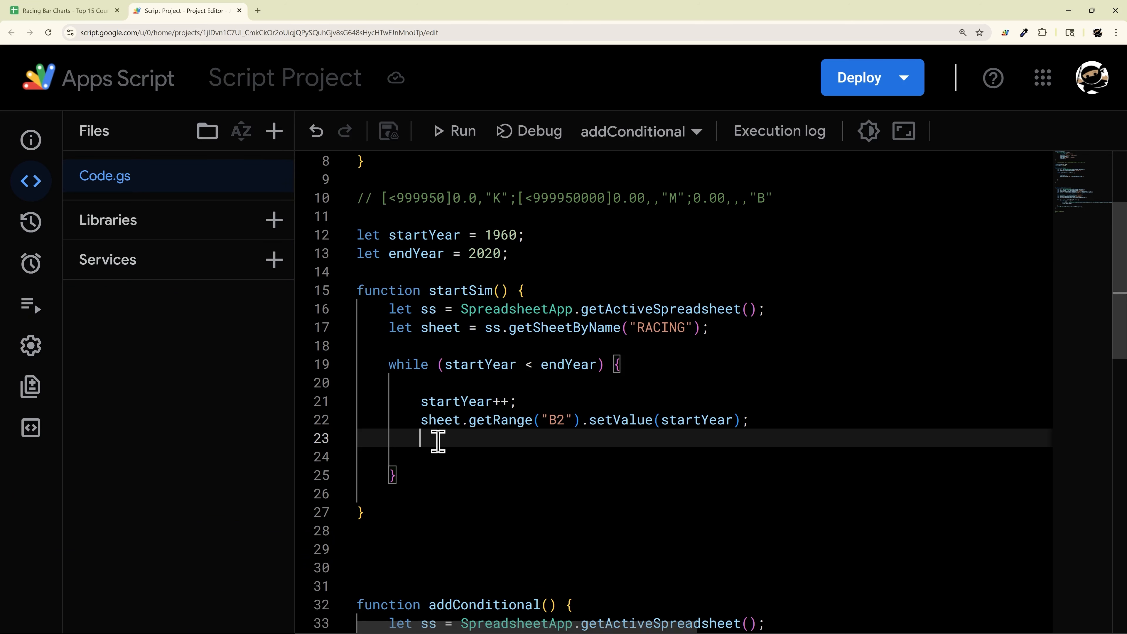
{"action": "type", "text": "Spre"}
{"action": "key", "text": "Return"}
{"action": "type", "text": "."}
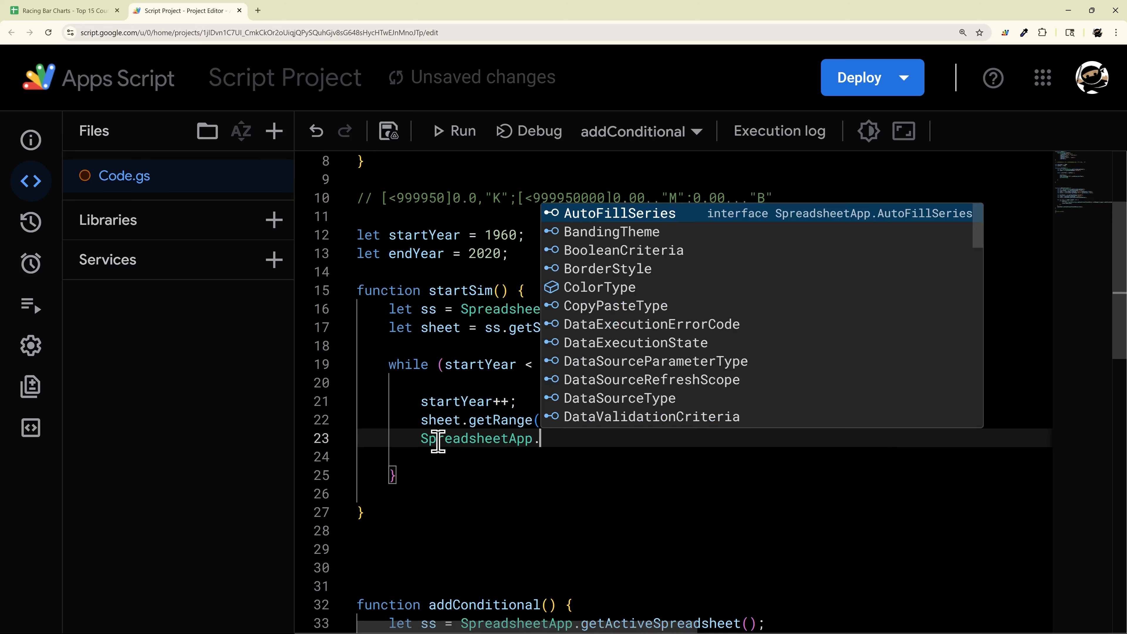
{"action": "type", "text": "fl"}
{"action": "key", "text": "Return"}
{"action": "type", "text": "()"}
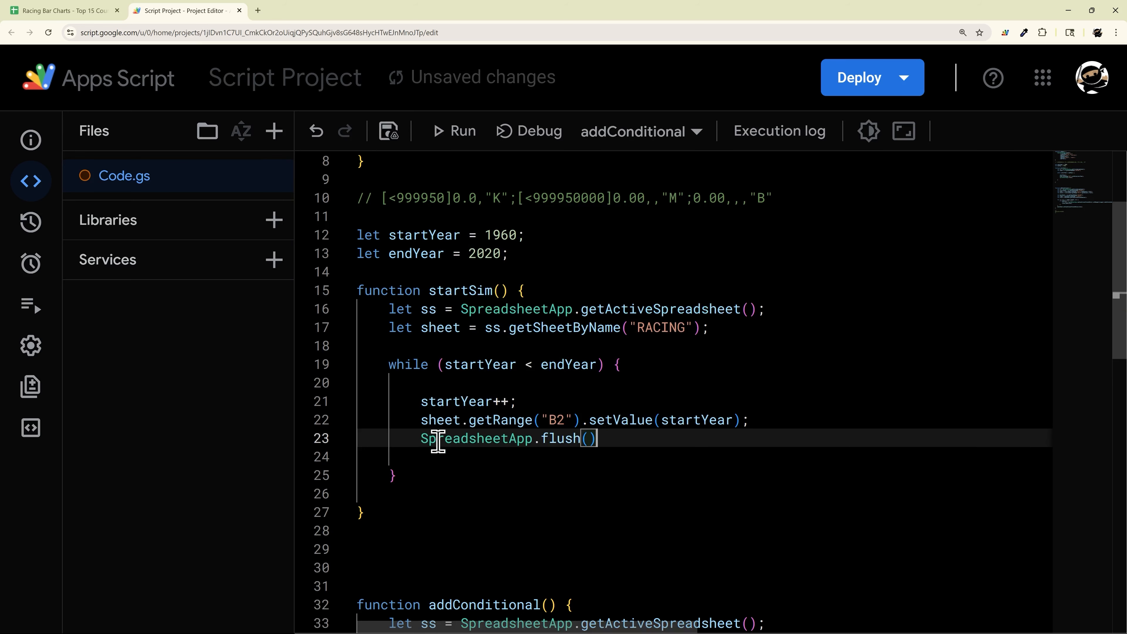
{"action": "type", "text": ";"}
{"action": "key", "text": "ctrl+s"}
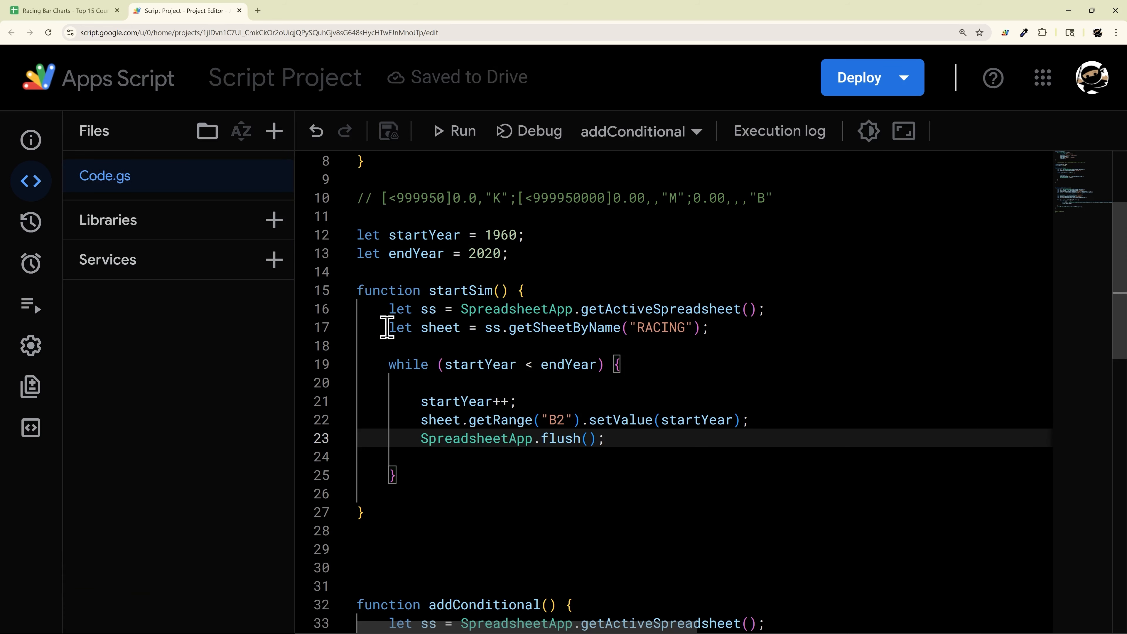
Step: Remove the surplus blank lines around the startSim loop and save the project
{"action": "left_click_drag", "start_coordinate": [387, 327], "coordinate": [769, 462]}
{"action": "left_click_drag", "start_coordinate": [671, 431], "coordinate": [345, 437]}
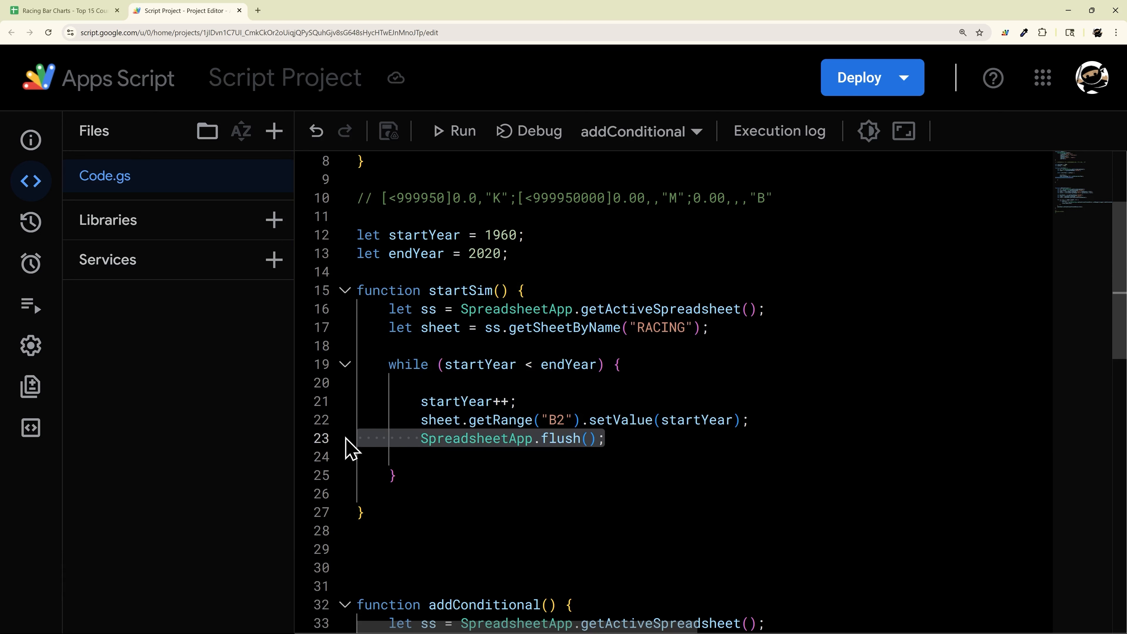
{"action": "key", "text": "Down"}
{"action": "key", "text": "BackSpace"}
{"action": "key", "text": "Down"}
{"action": "key", "text": "Down"}
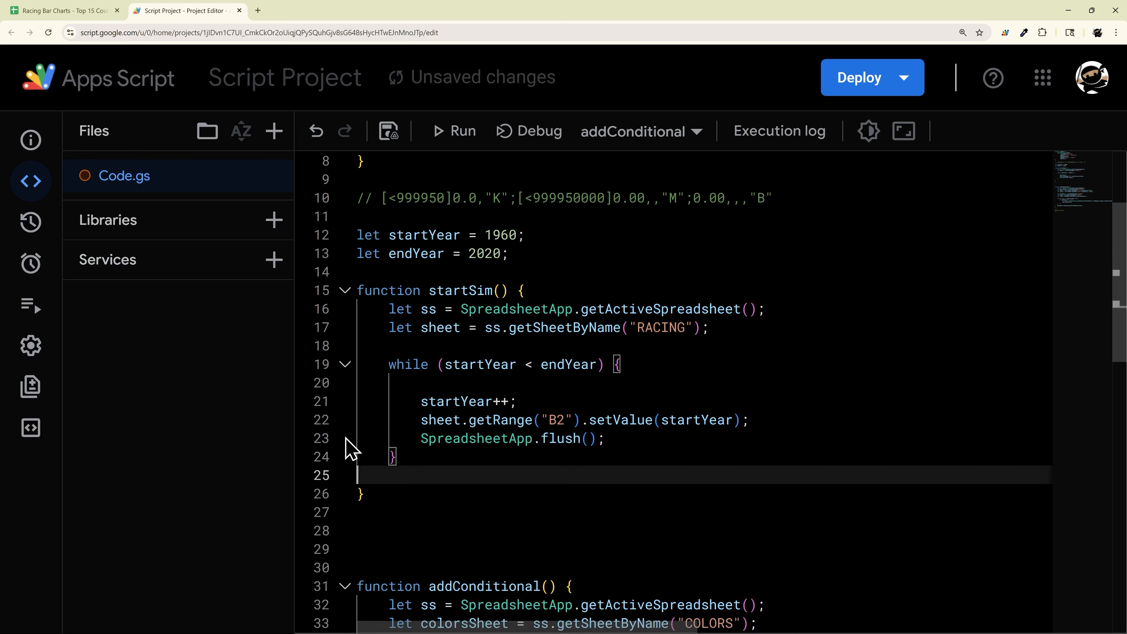
{"action": "key", "text": "BackSpace"}
{"action": "key", "text": "ctrl+s"}
{"action": "key", "text": "Up"}
{"action": "key", "text": "Up"}
{"action": "key", "text": "Up"}
{"action": "key", "text": "Up"}
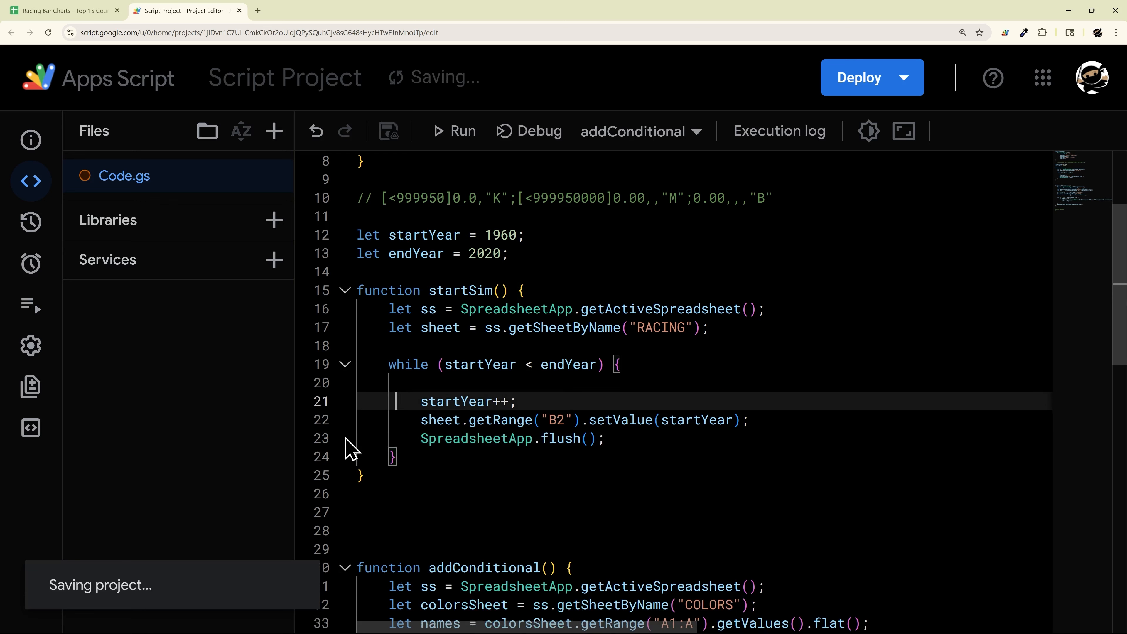
{"action": "key", "text": "BackSpace"}
{"action": "key", "text": "Up"}
{"action": "key", "text": "BackSpace"}
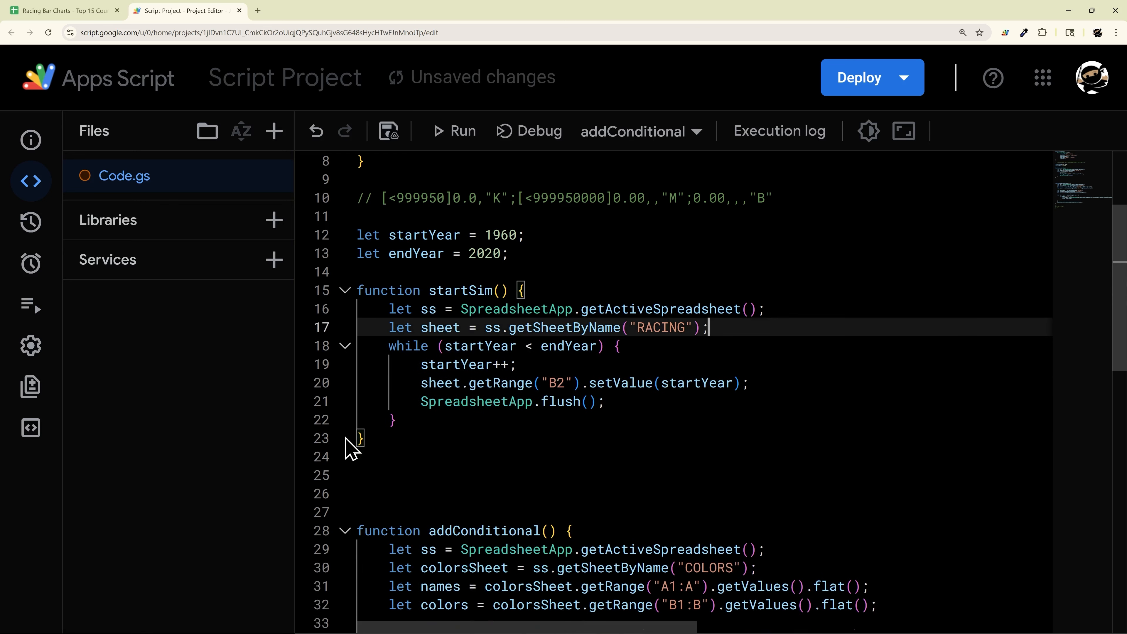
{"action": "key", "text": "Return"}
{"action": "left_click", "coordinate": [467, 456]}
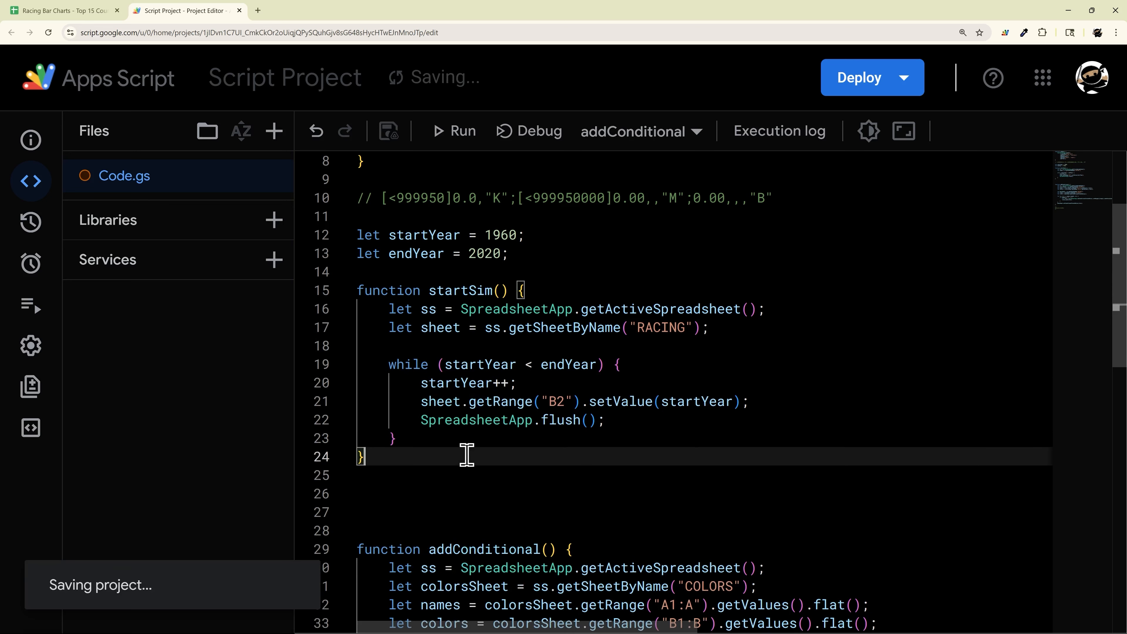
Step: Run Run Sim > Start so the racing chart animates from 1960 to 1974
{"action": "left_click", "coordinate": [66, 16]}
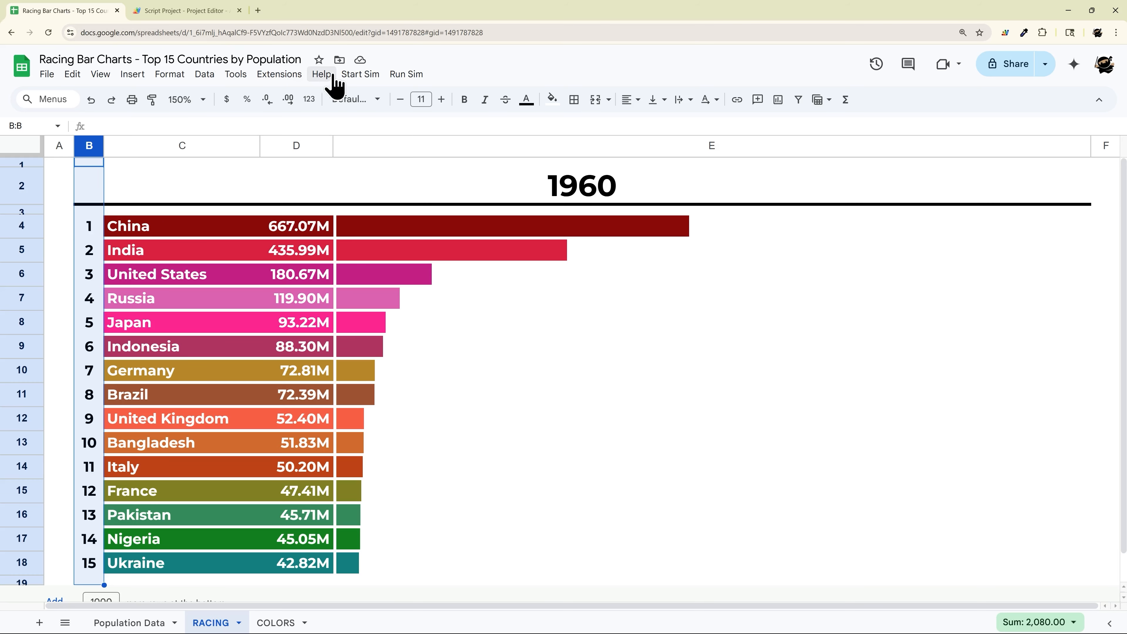
{"action": "left_click", "coordinate": [415, 74]}
{"action": "left_click", "coordinate": [420, 103]}
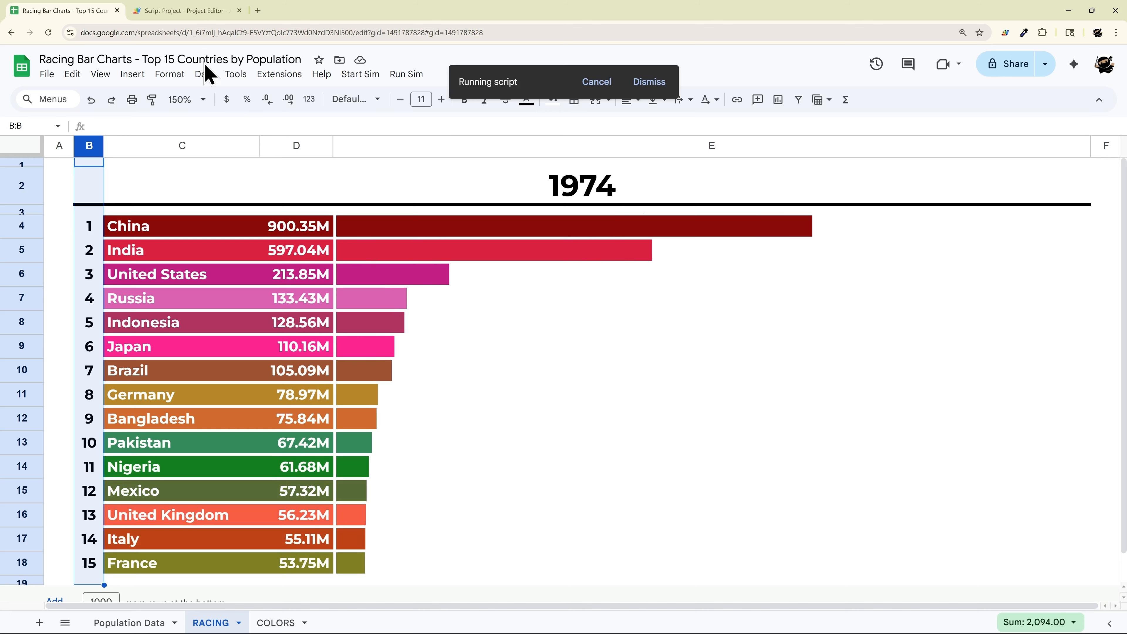
Step: Create function reset() below startSim and paste the ss and sheet lookup lines into it
{"action": "left_click", "coordinate": [184, 10]}
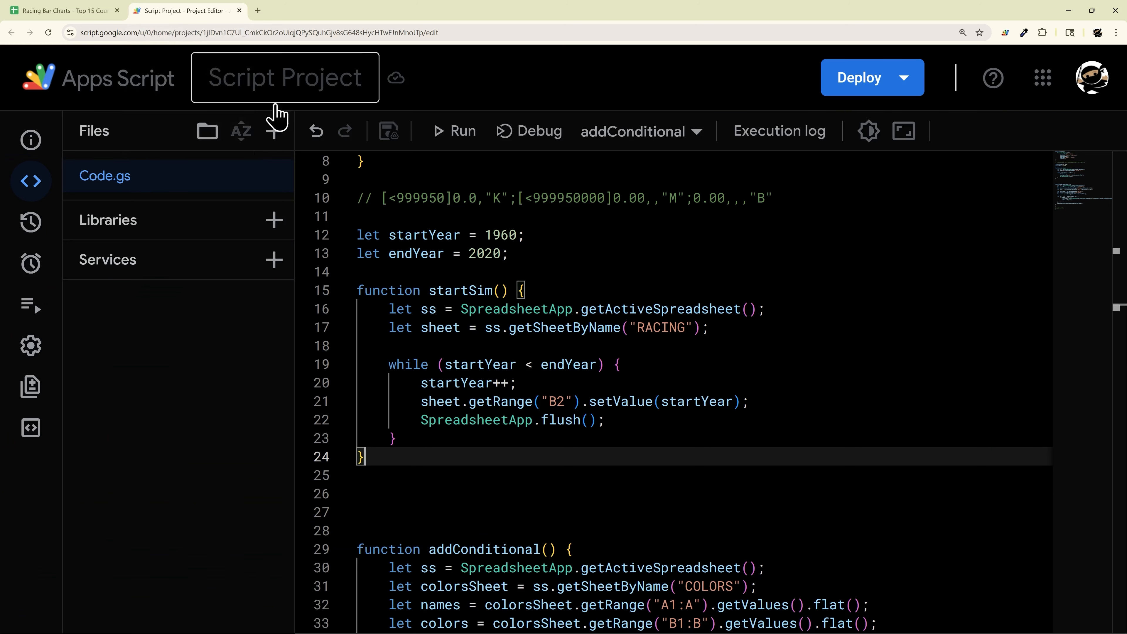
{"action": "key", "text": "Return"}
{"action": "key", "text": "Return"}
{"action": "scroll", "coordinate": [434, 451], "scroll_direction": "down", "scroll_amount": 1}
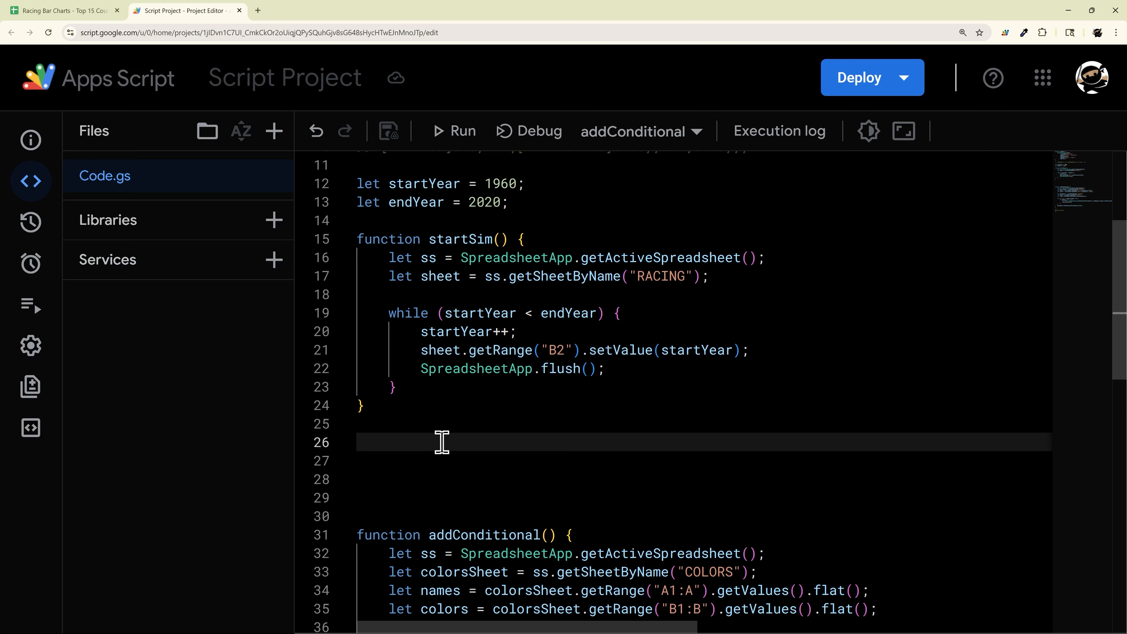
{"action": "type", "text": "func"}
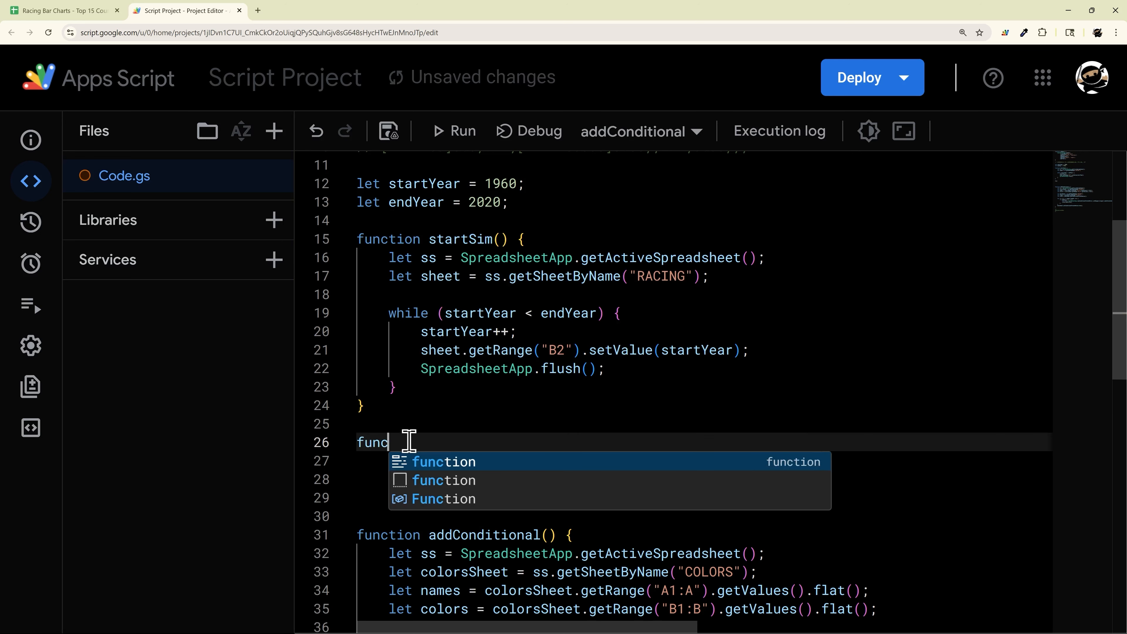
{"action": "type", "text": "tion reset() "}
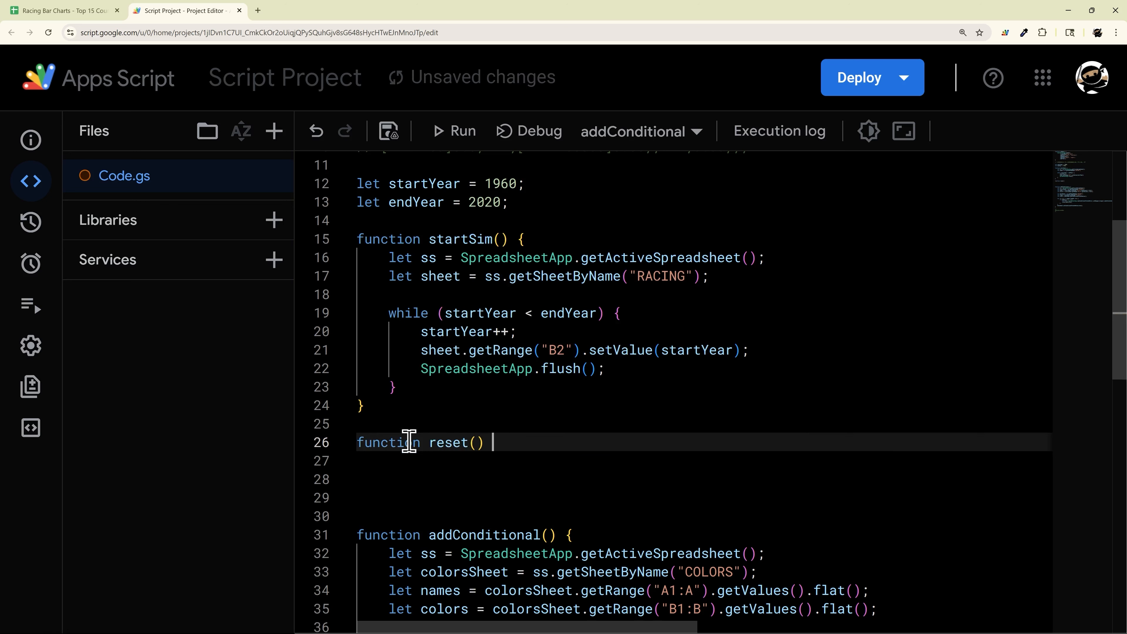
{"action": "type", "text": "{"}
{"action": "key", "text": "Return"}
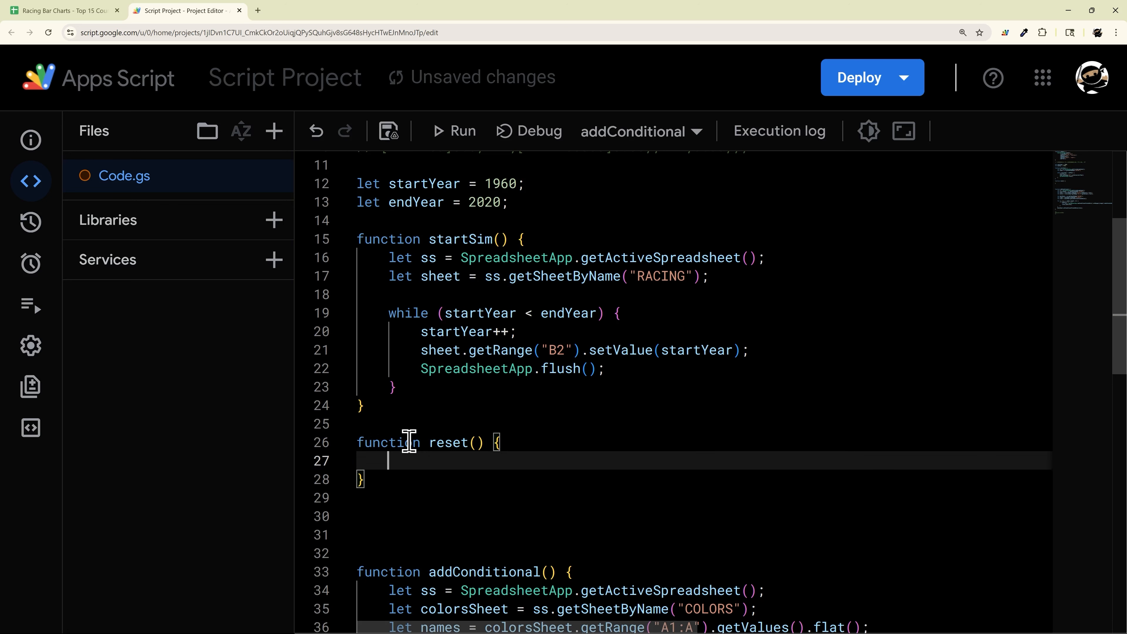
{"action": "left_click_drag", "start_coordinate": [389, 257], "coordinate": [739, 279]}
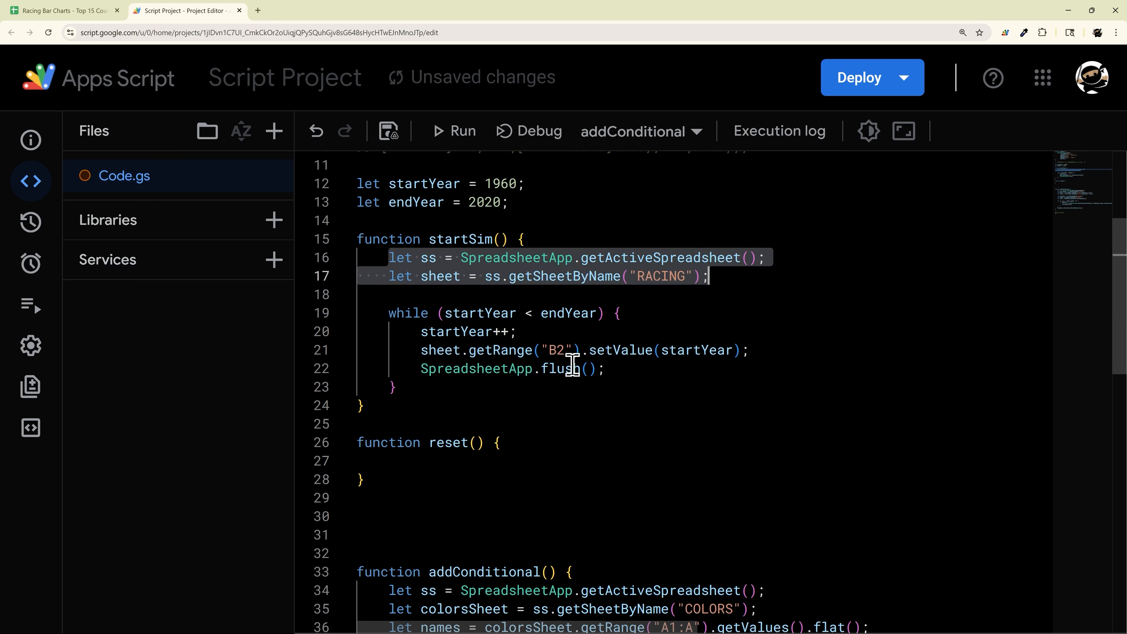
{"action": "key", "text": "ctrl+c"}
{"action": "left_click", "coordinate": [421, 461]}
{"action": "key", "text": "ctrl+v"}
{"action": "key", "text": "Return"}
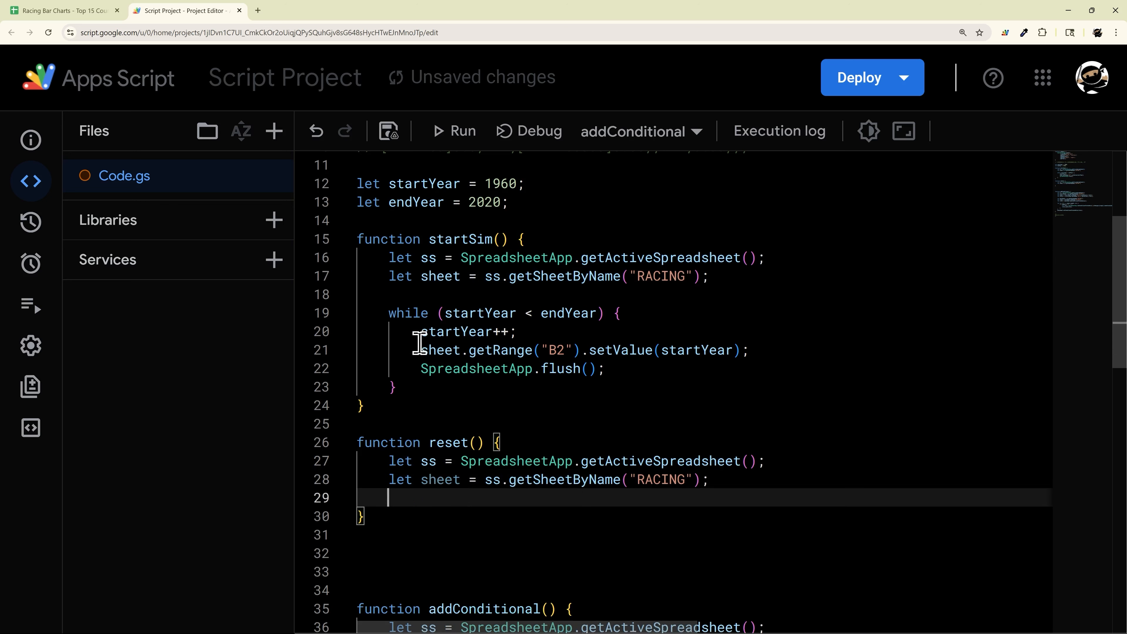
Step: Copy the B2 setValue(startYear) line into reset, tidy the blank lines, and save
{"action": "left_click_drag", "start_coordinate": [420, 350], "coordinate": [827, 347]}
{"action": "key", "text": "ctrl+c"}
{"action": "left_click", "coordinate": [612, 500]}
{"action": "key", "text": "ctrl+v"}
{"action": "key", "text": "ctrl+s"}
{"action": "left_click", "coordinate": [395, 426]}
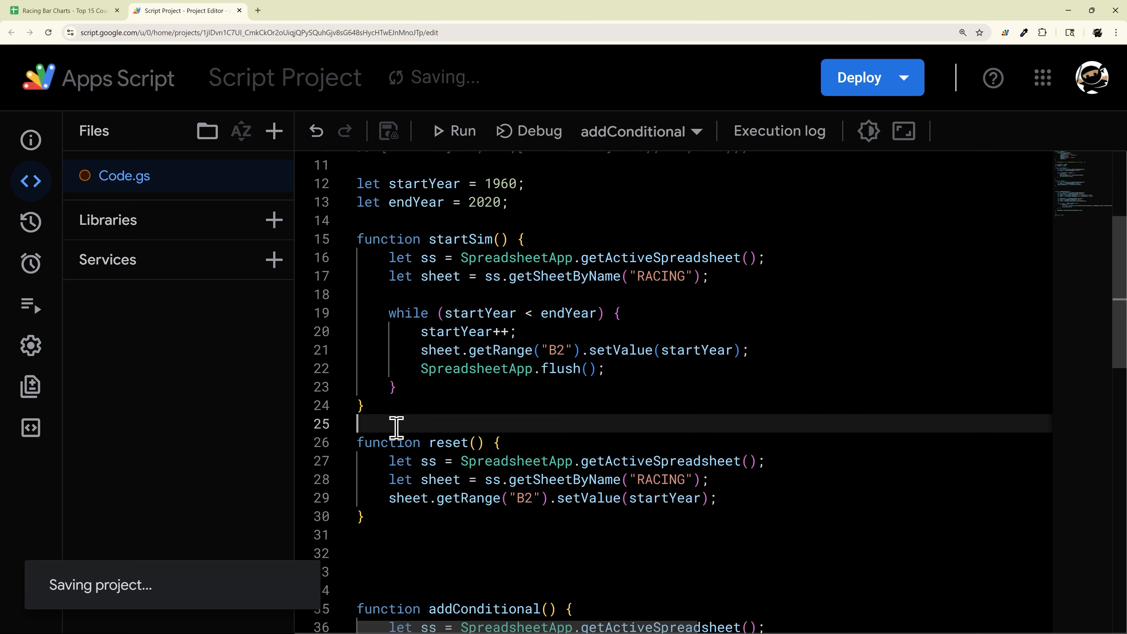
{"action": "key", "text": "Return"}
{"action": "left_click", "coordinate": [423, 573]}
{"action": "key", "text": "Delete"}
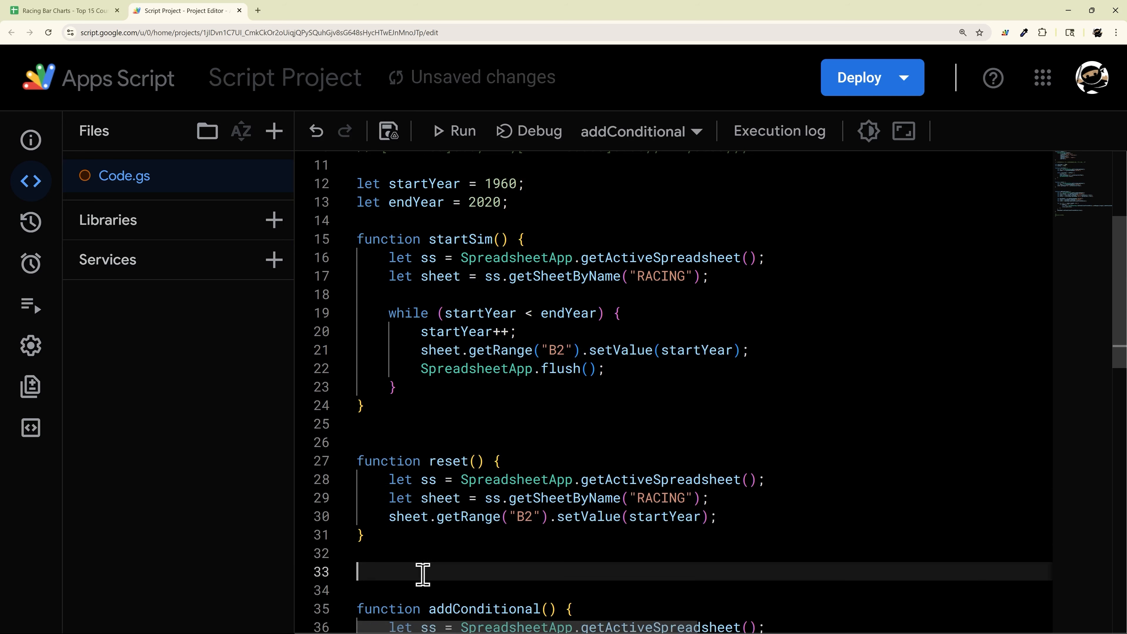
{"action": "key", "text": "BackSpace"}
{"action": "key", "text": "ctrl+s"}
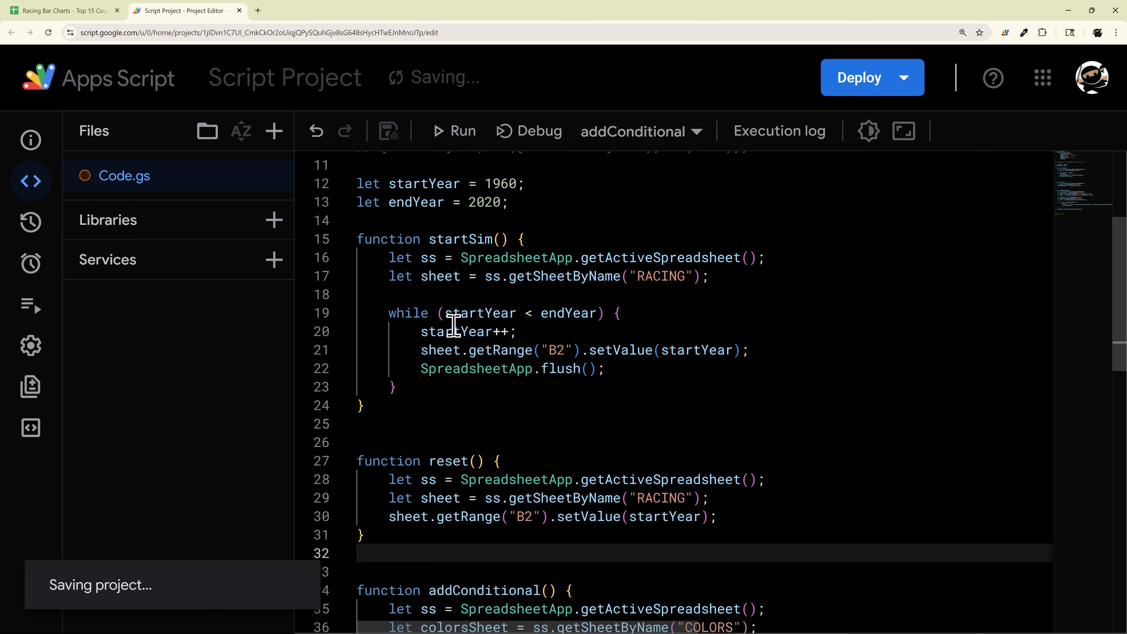
{"action": "left_click", "coordinate": [74, 13]}
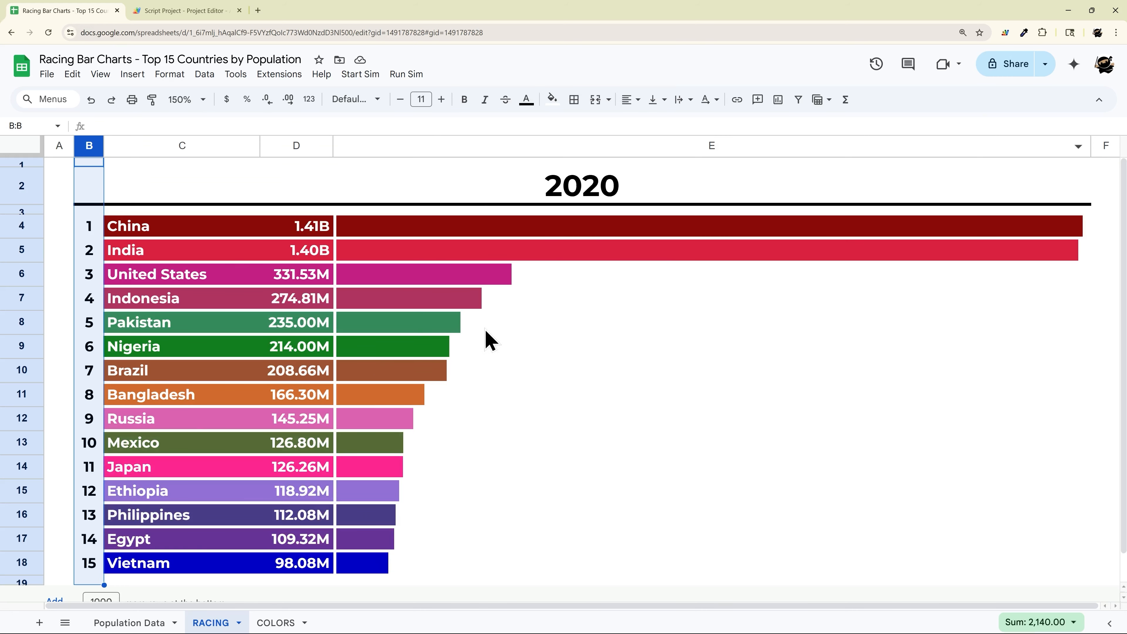
Step: Run Run Sim > Reset to return the year in B2 to 1960
{"action": "left_click", "coordinate": [406, 73]}
{"action": "left_click", "coordinate": [414, 124]}
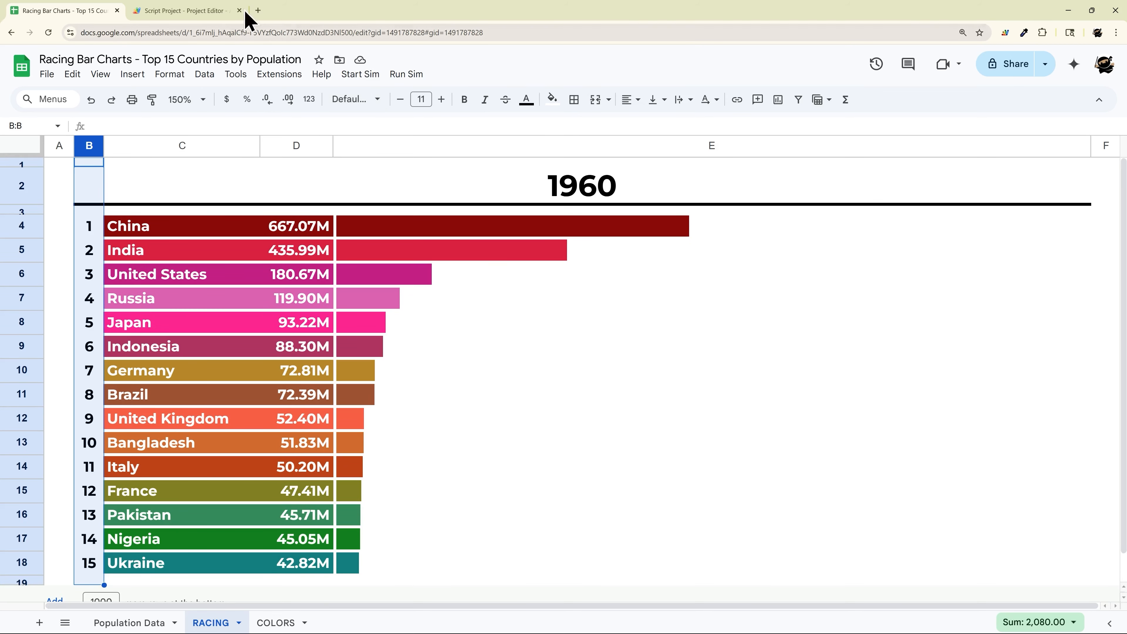
{"action": "left_click", "coordinate": [191, 11]}
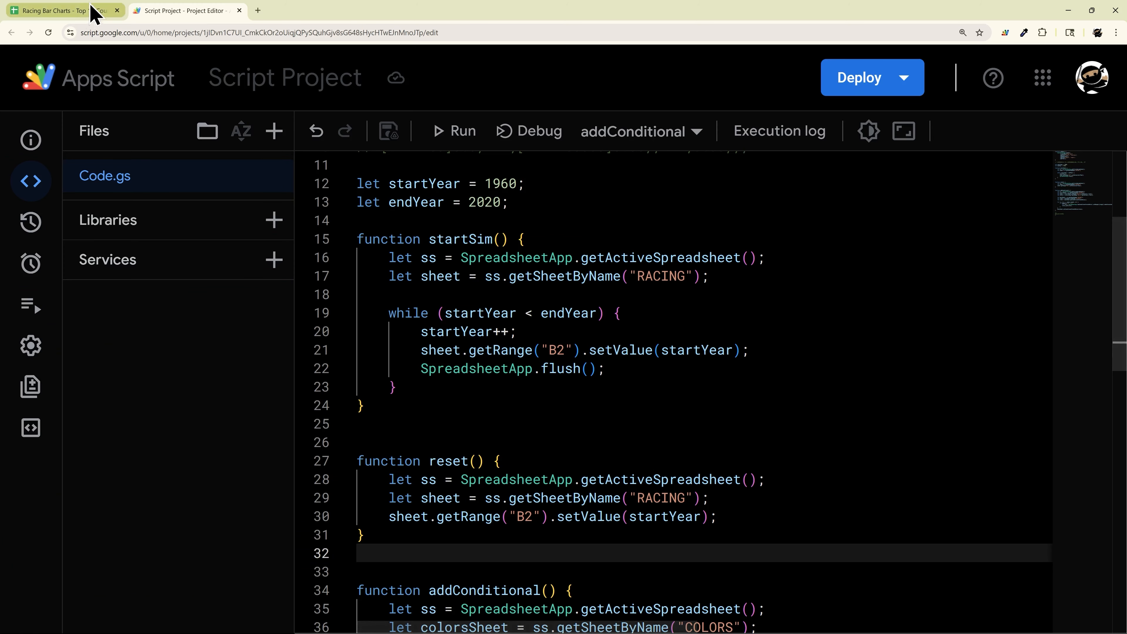
{"action": "left_click", "coordinate": [91, 12]}
Step: Test the chart by entering 2020, then 1960, into the merged year cell B2:E2
{"action": "left_click", "coordinate": [617, 191]}
{"action": "type", "text": "2020"}
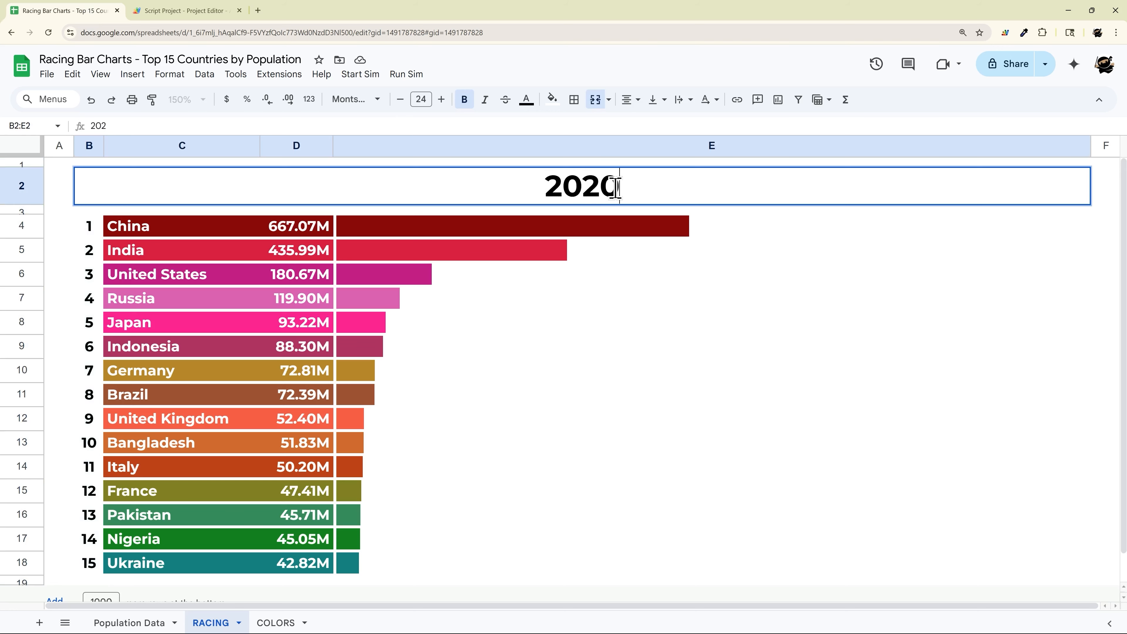
{"action": "key", "text": "Return"}
{"action": "left_click", "coordinate": [617, 198]}
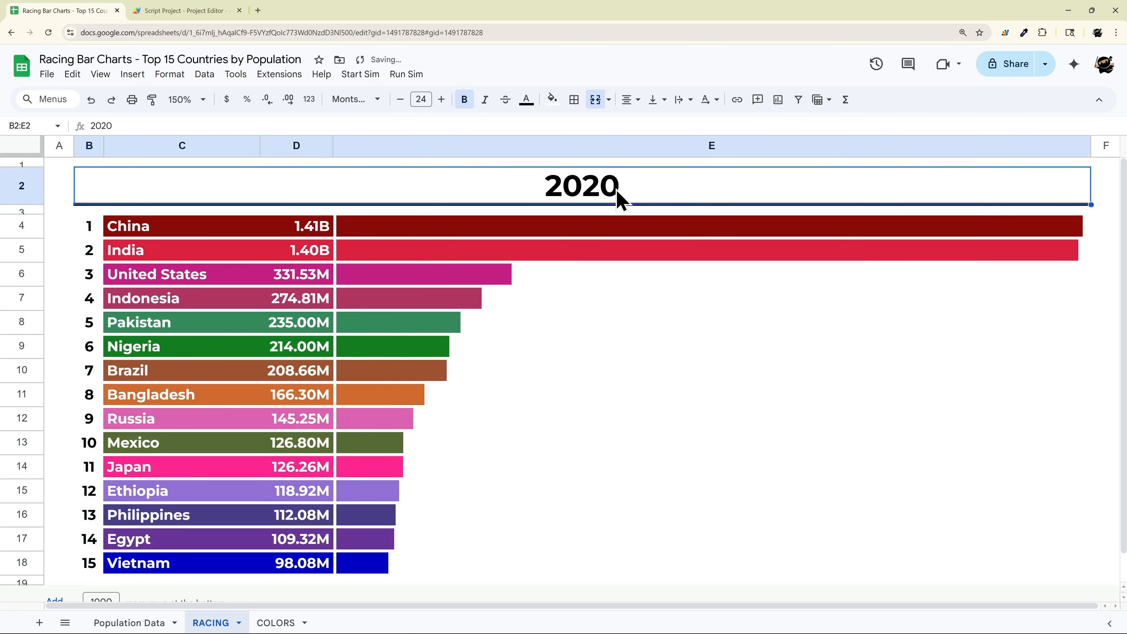
{"action": "type", "text": "1960"}
{"action": "key", "text": "Return"}
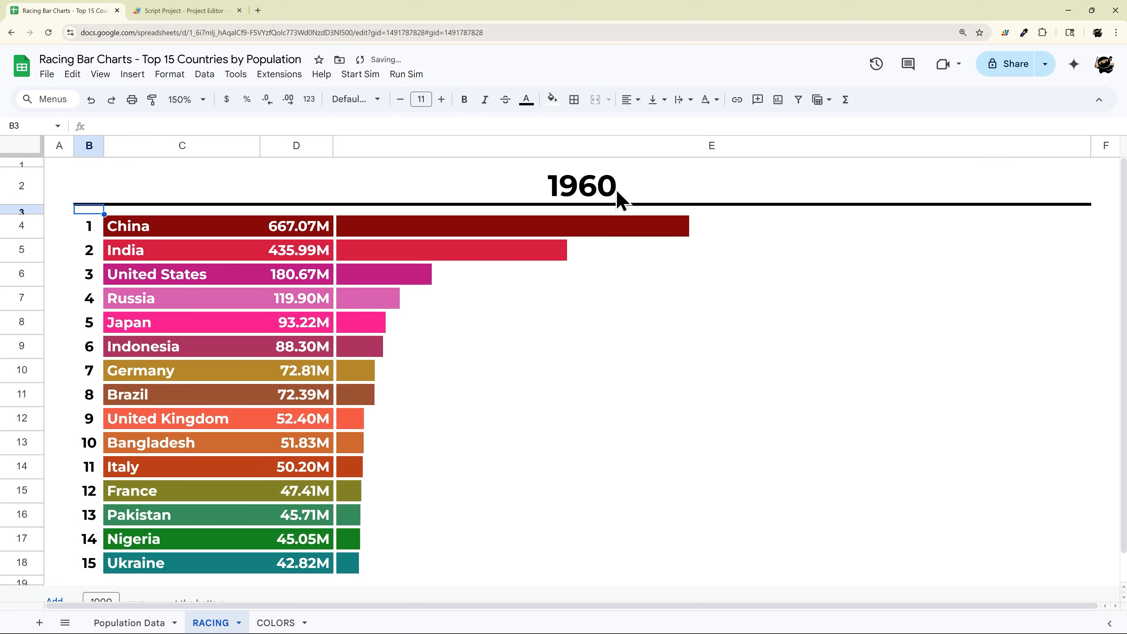
{"action": "left_click", "coordinate": [168, 10]}
{"action": "scroll", "coordinate": [634, 275], "scroll_direction": "up", "scroll_amount": 2}
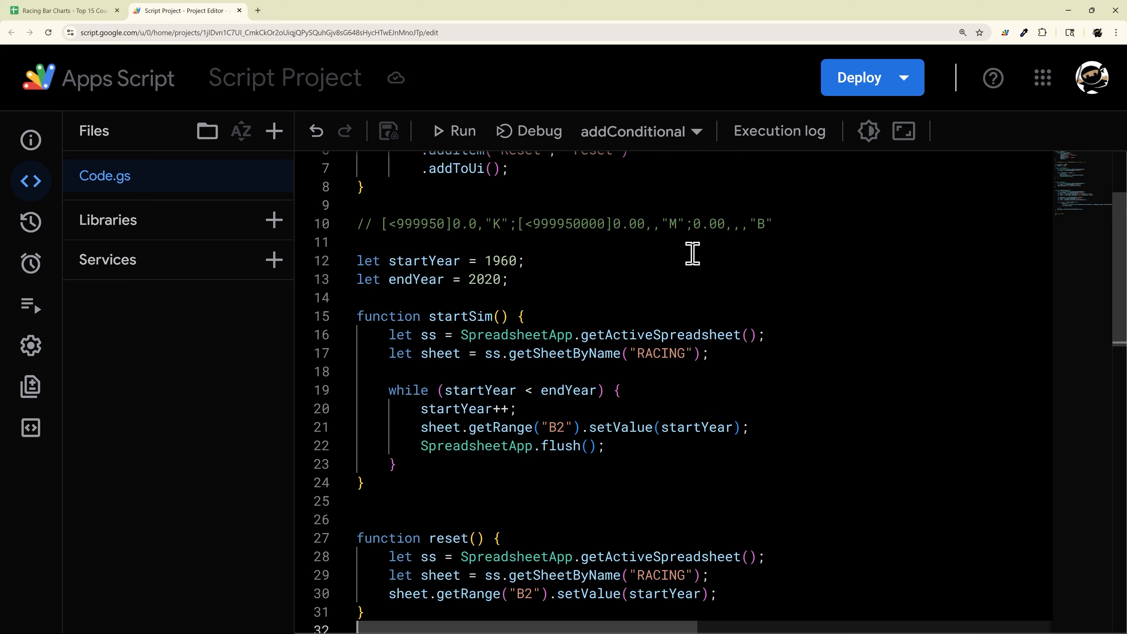
{"action": "left_click", "coordinate": [67, 11]}
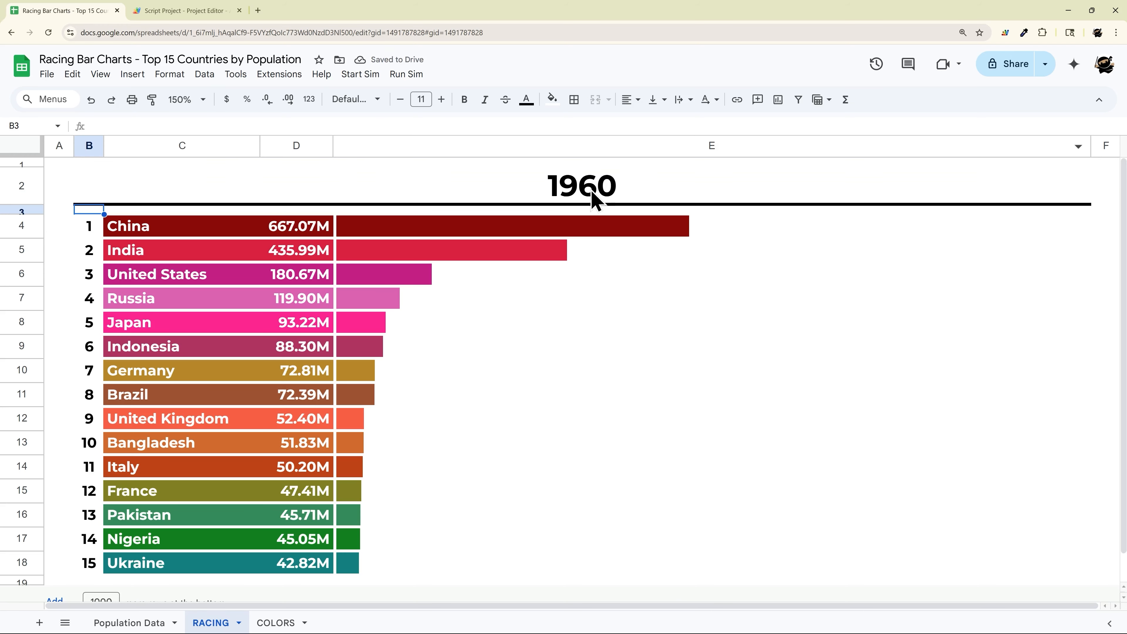
{"action": "left_click", "coordinate": [592, 199]}
{"action": "type", "text": "1961"}
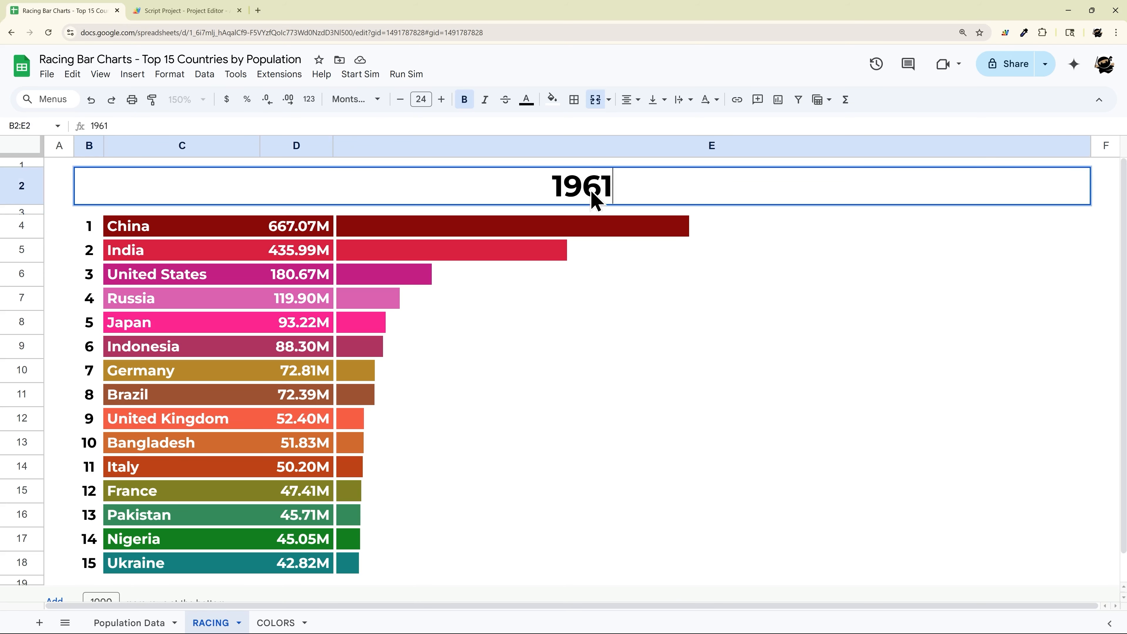
{"action": "key", "text": "Return"}
{"action": "left_click", "coordinate": [592, 199]}
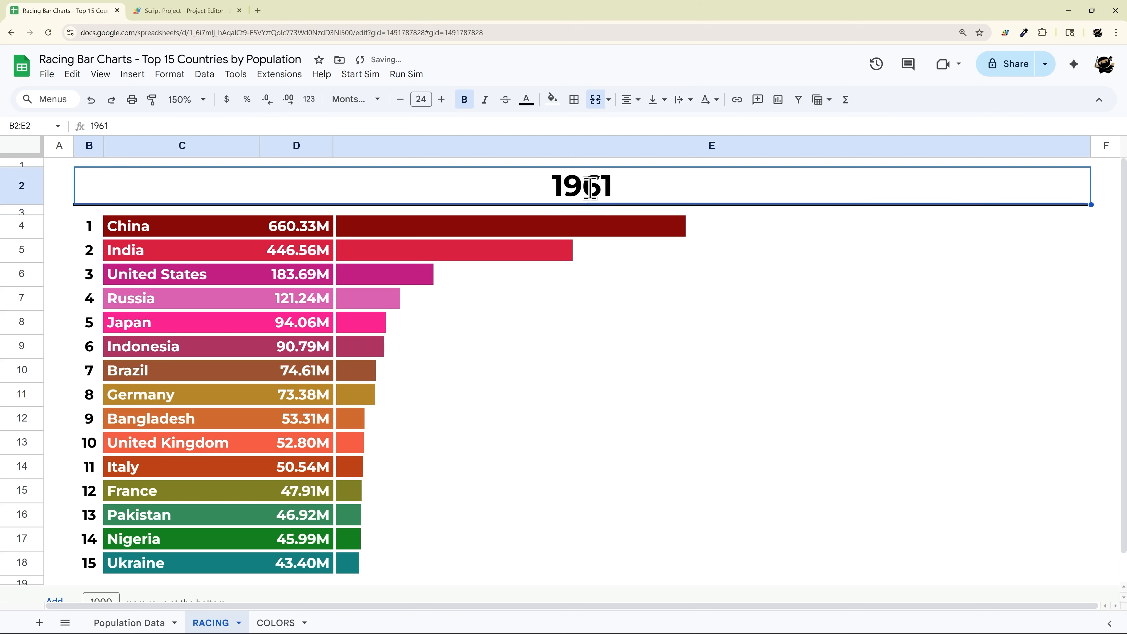
{"action": "type", "text": "1962"}
{"action": "key", "text": "Return"}
{"action": "left_click", "coordinate": [592, 189]}
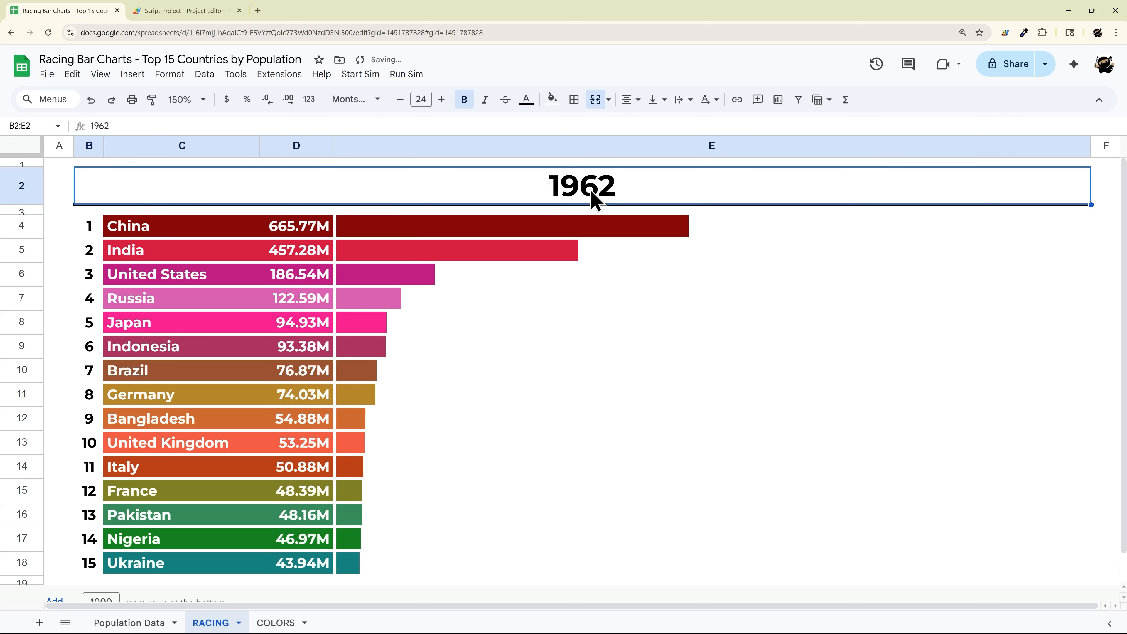
{"action": "type", "text": "1963"}
{"action": "key", "text": "Return"}
{"action": "left_click", "coordinate": [592, 190]}
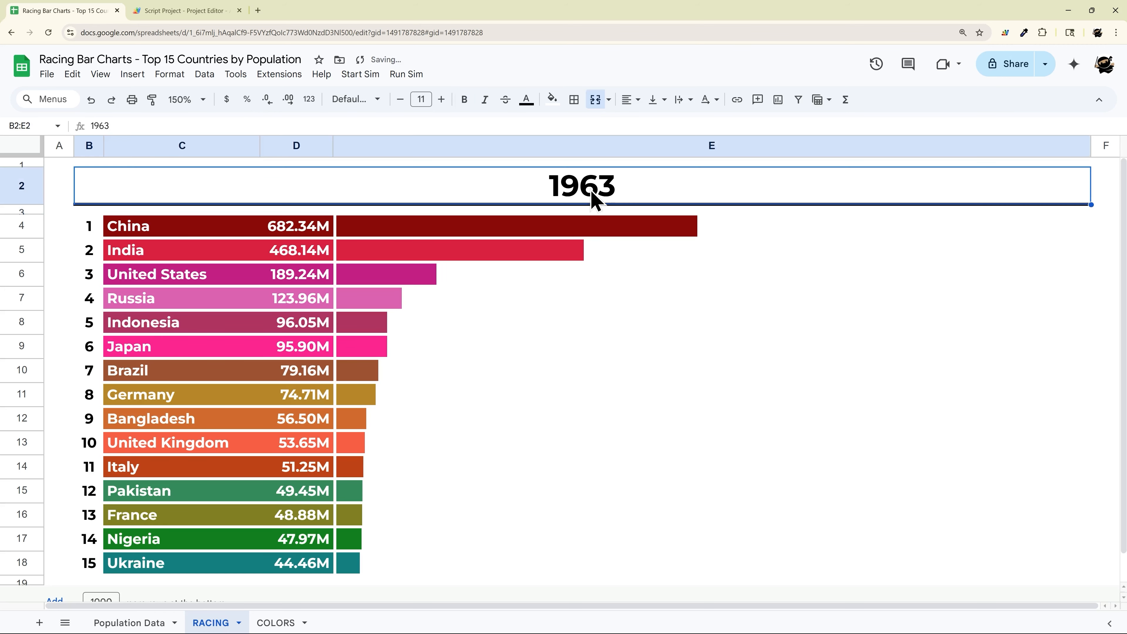
{"action": "type", "text": "1964"}
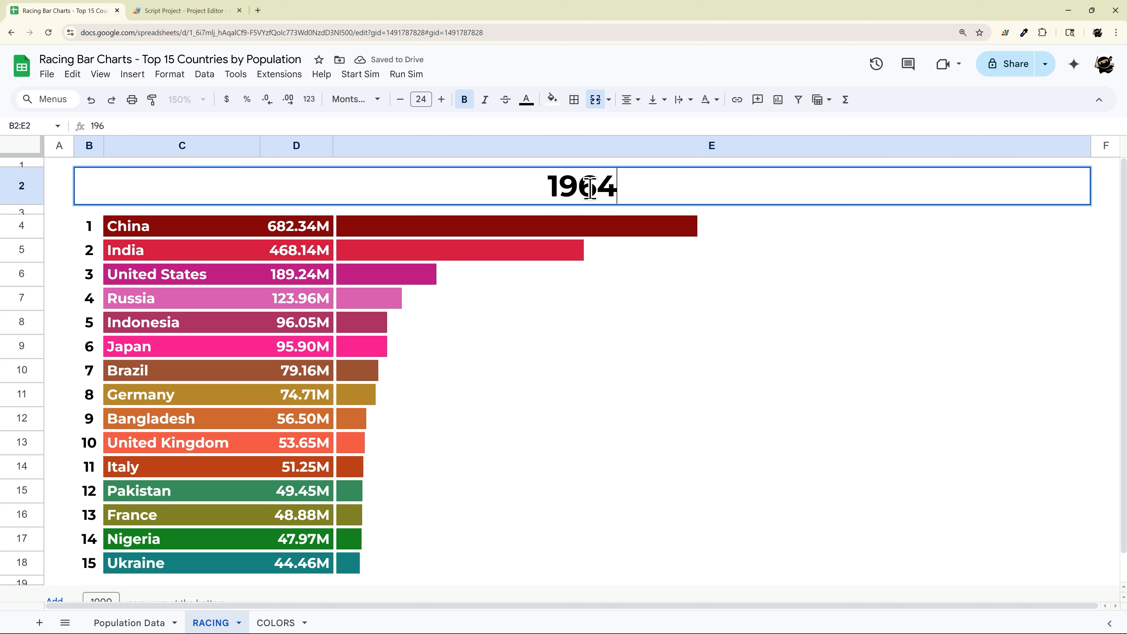
{"action": "key", "text": "Return"}
{"action": "type", "text": "1960"}
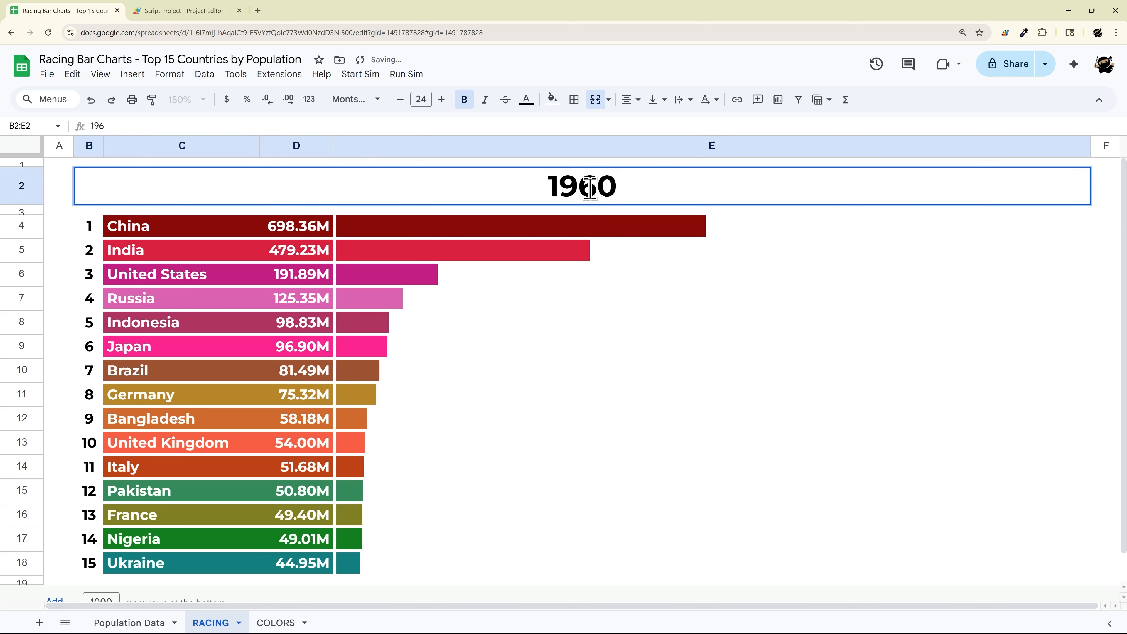
{"action": "key", "text": "Return"}
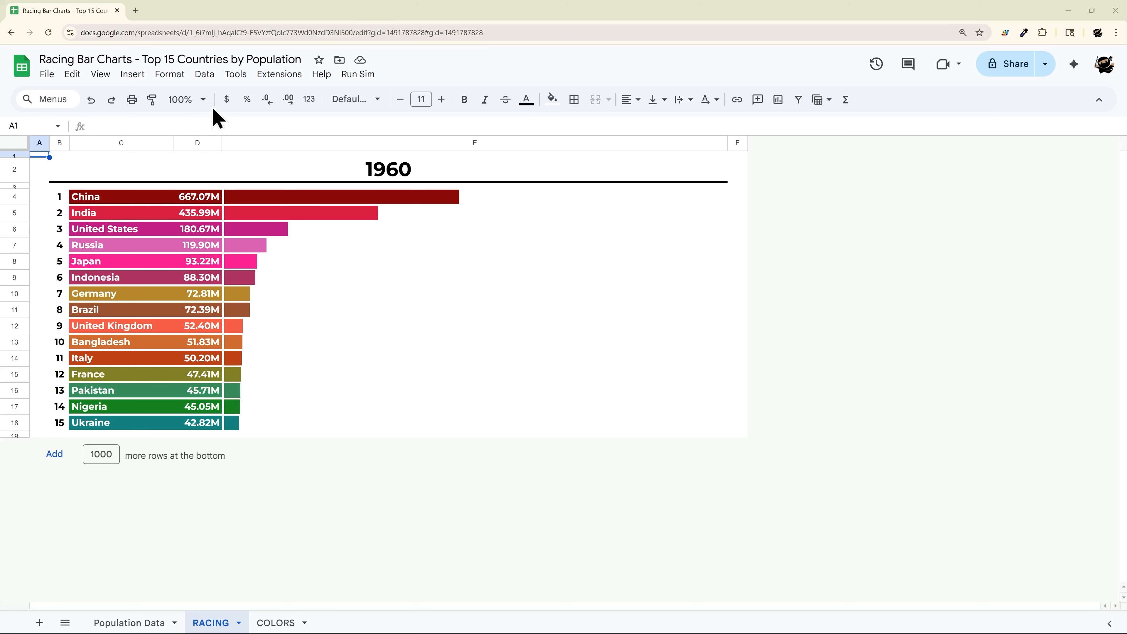
Step: Zoom the sheet to 150% and start the simulation from the Run Sim menu
{"action": "left_click", "coordinate": [195, 100]}
{"action": "left_click", "coordinate": [184, 226]}
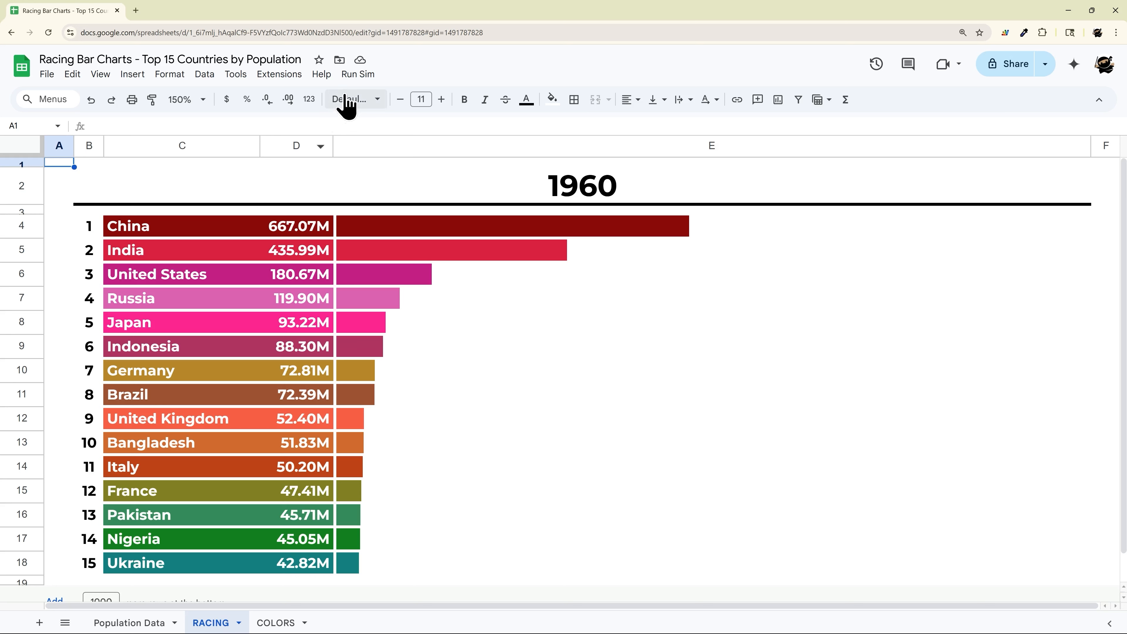
{"action": "left_click", "coordinate": [364, 77]}
{"action": "left_click", "coordinate": [365, 98]}
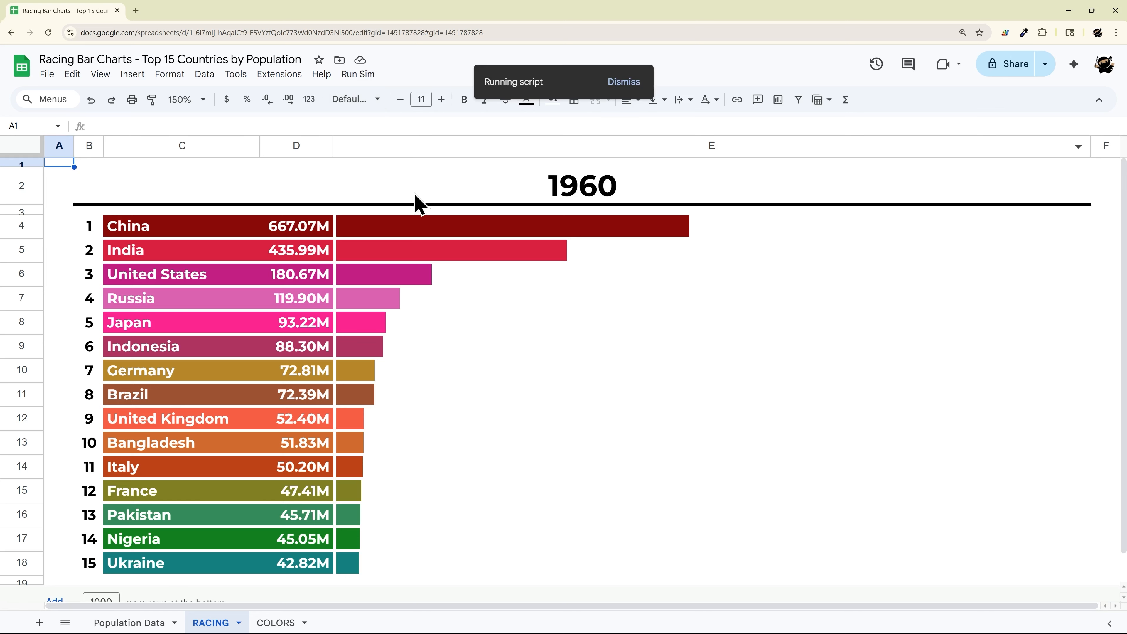